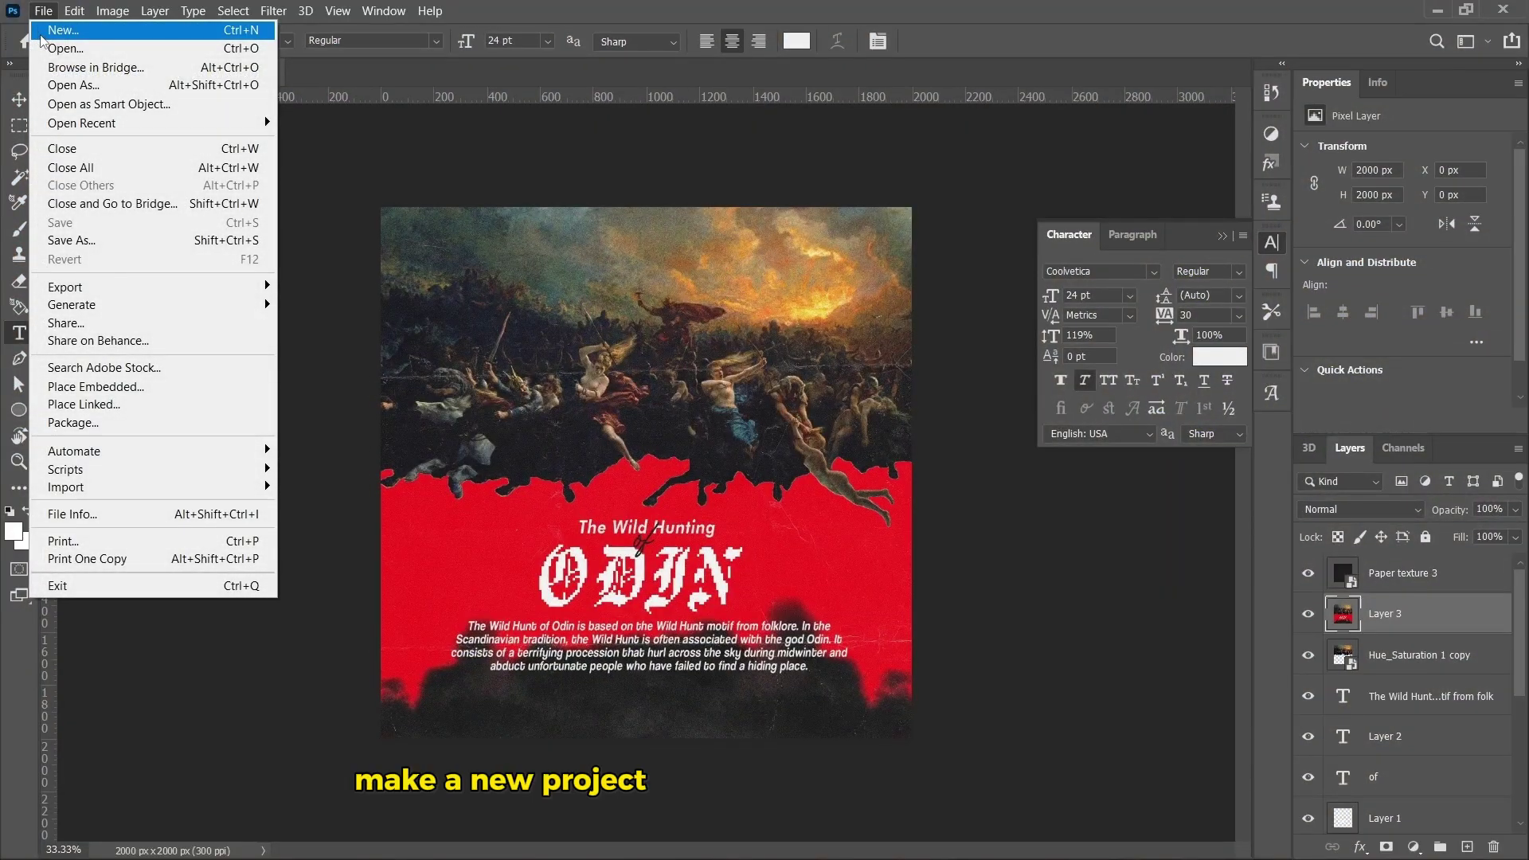
Create a blank white 2000 × 2000 px, 300 ppi document, Untitled-1.
{"action": "left_click", "coordinate": [41, 35]}
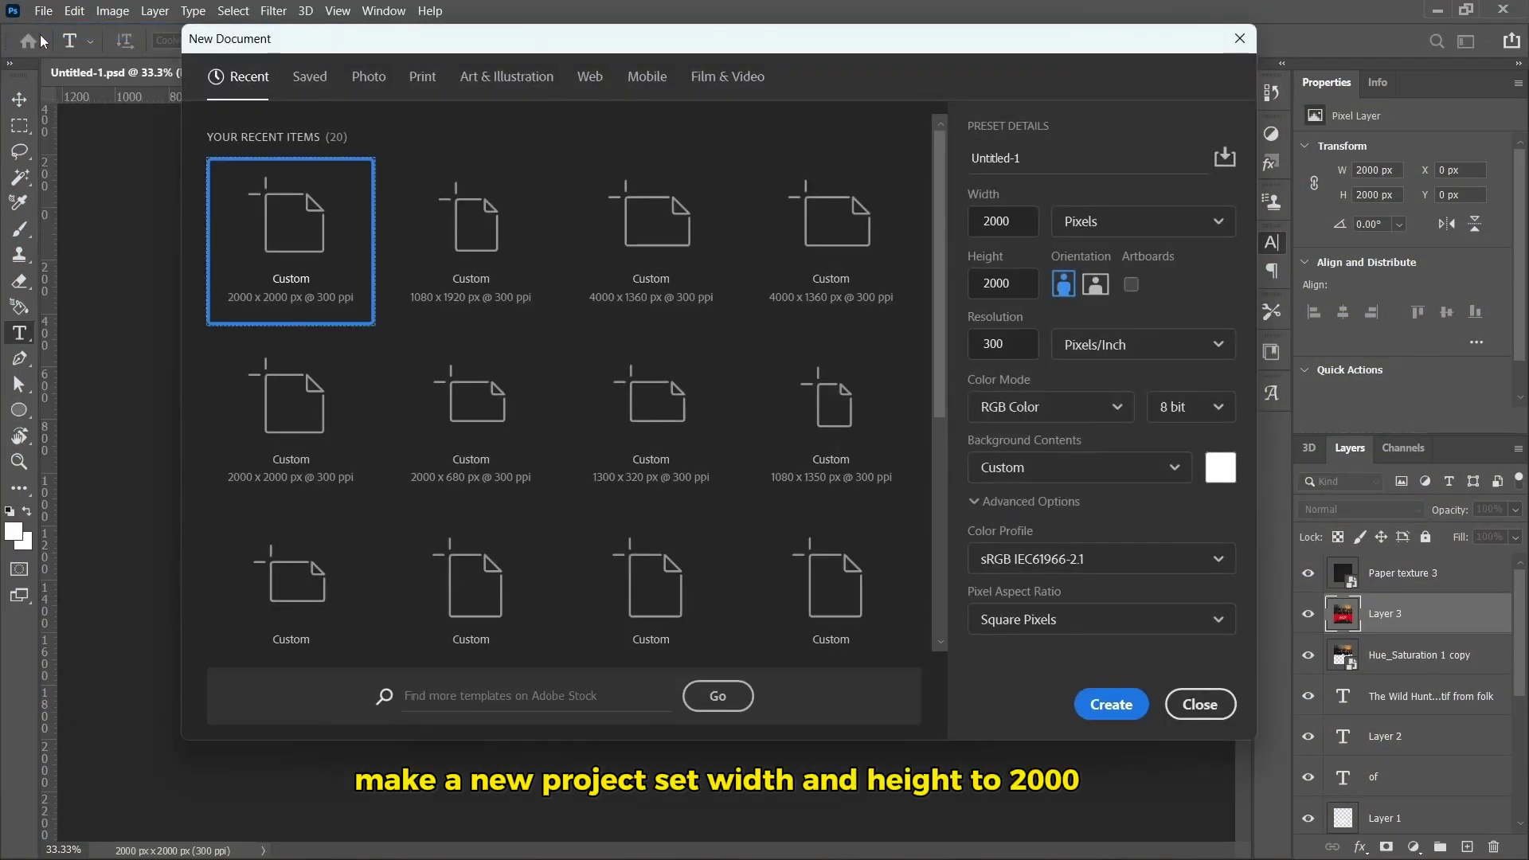
{"action": "left_click", "coordinate": [1138, 714]}
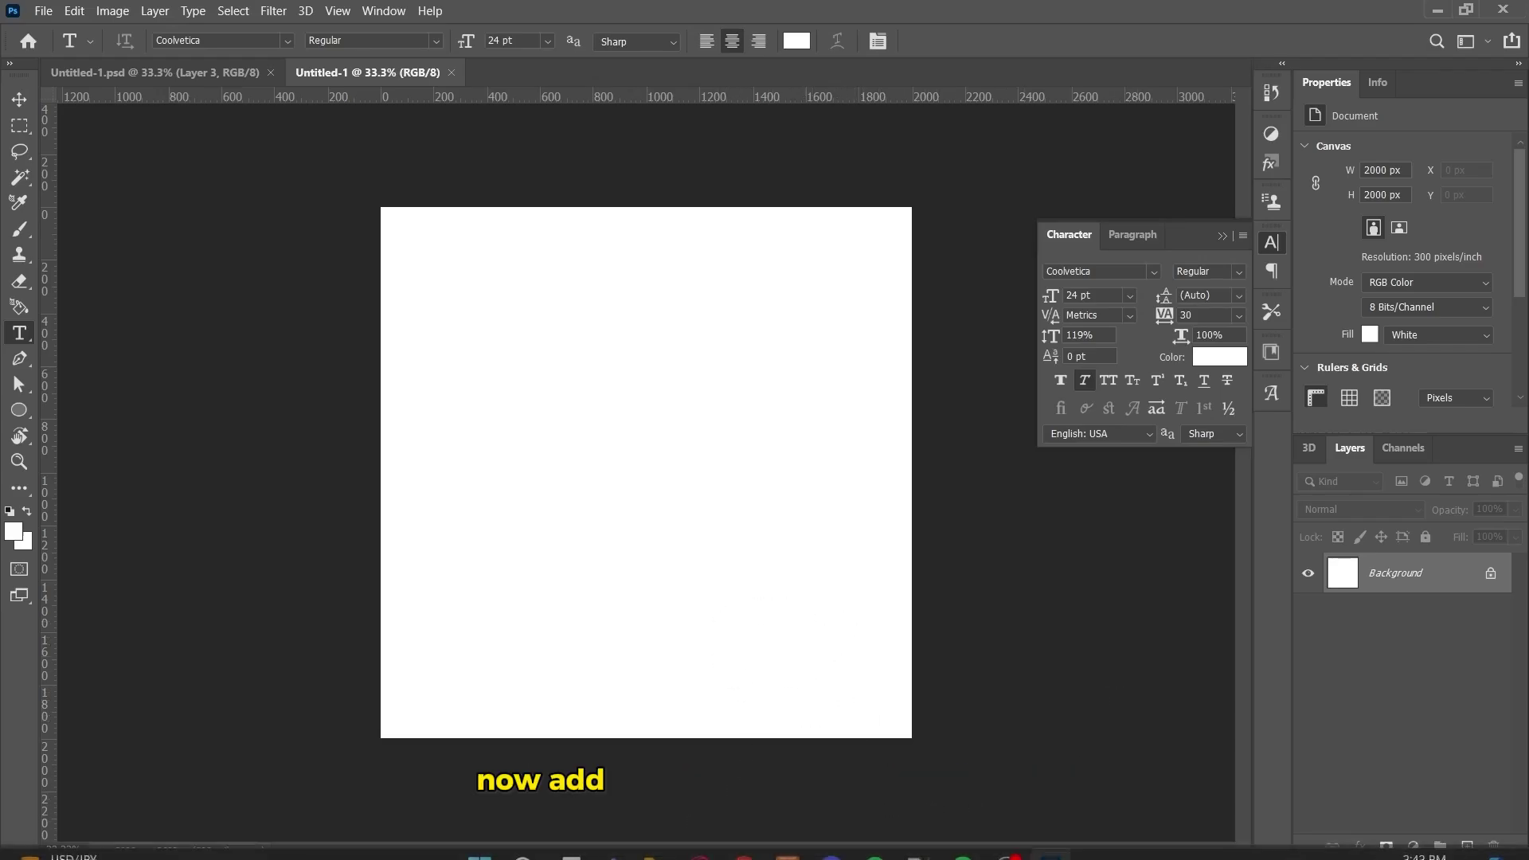
Drag Hue_Saturation 1 copy from the tutor9 folder onto the Untitled-1 canvas.
{"action": "left_click", "coordinate": [745, 848]}
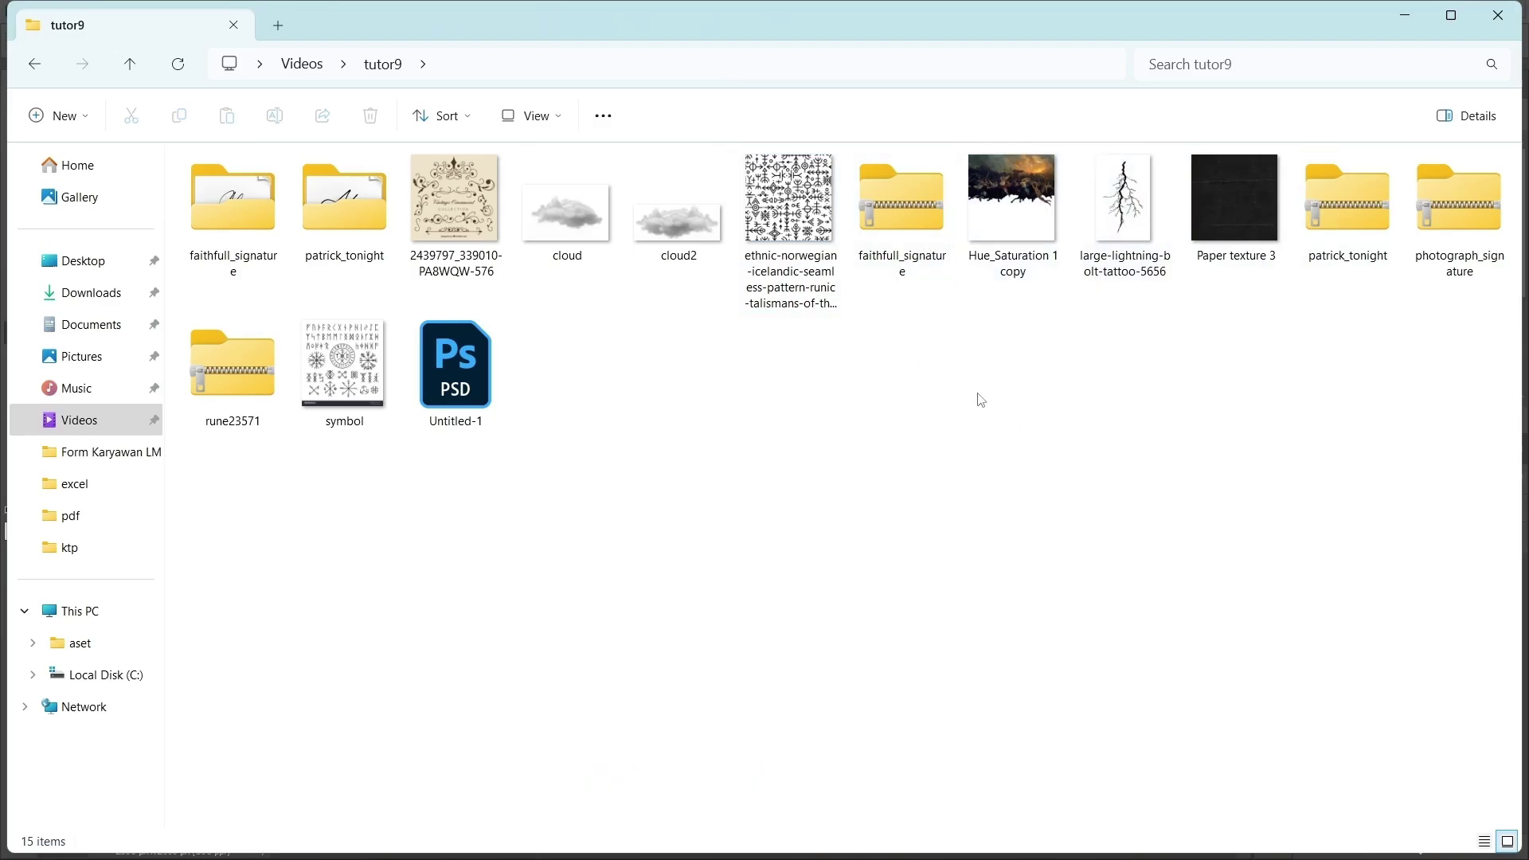
{"action": "left_click", "coordinate": [1026, 206]}
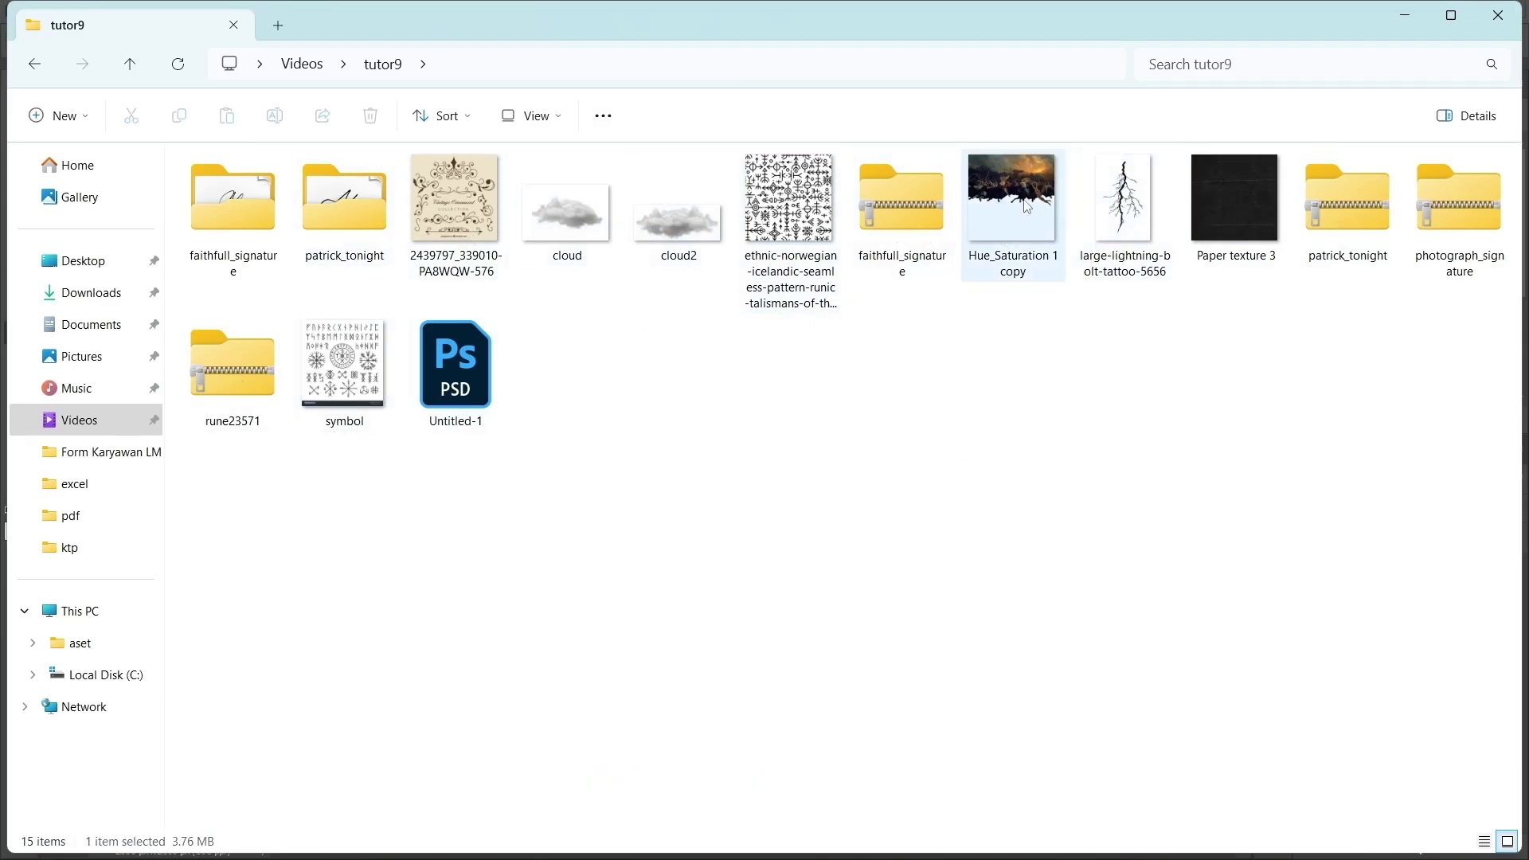
{"action": "left_click_drag", "start_coordinate": [1026, 207], "coordinate": [733, 478]}
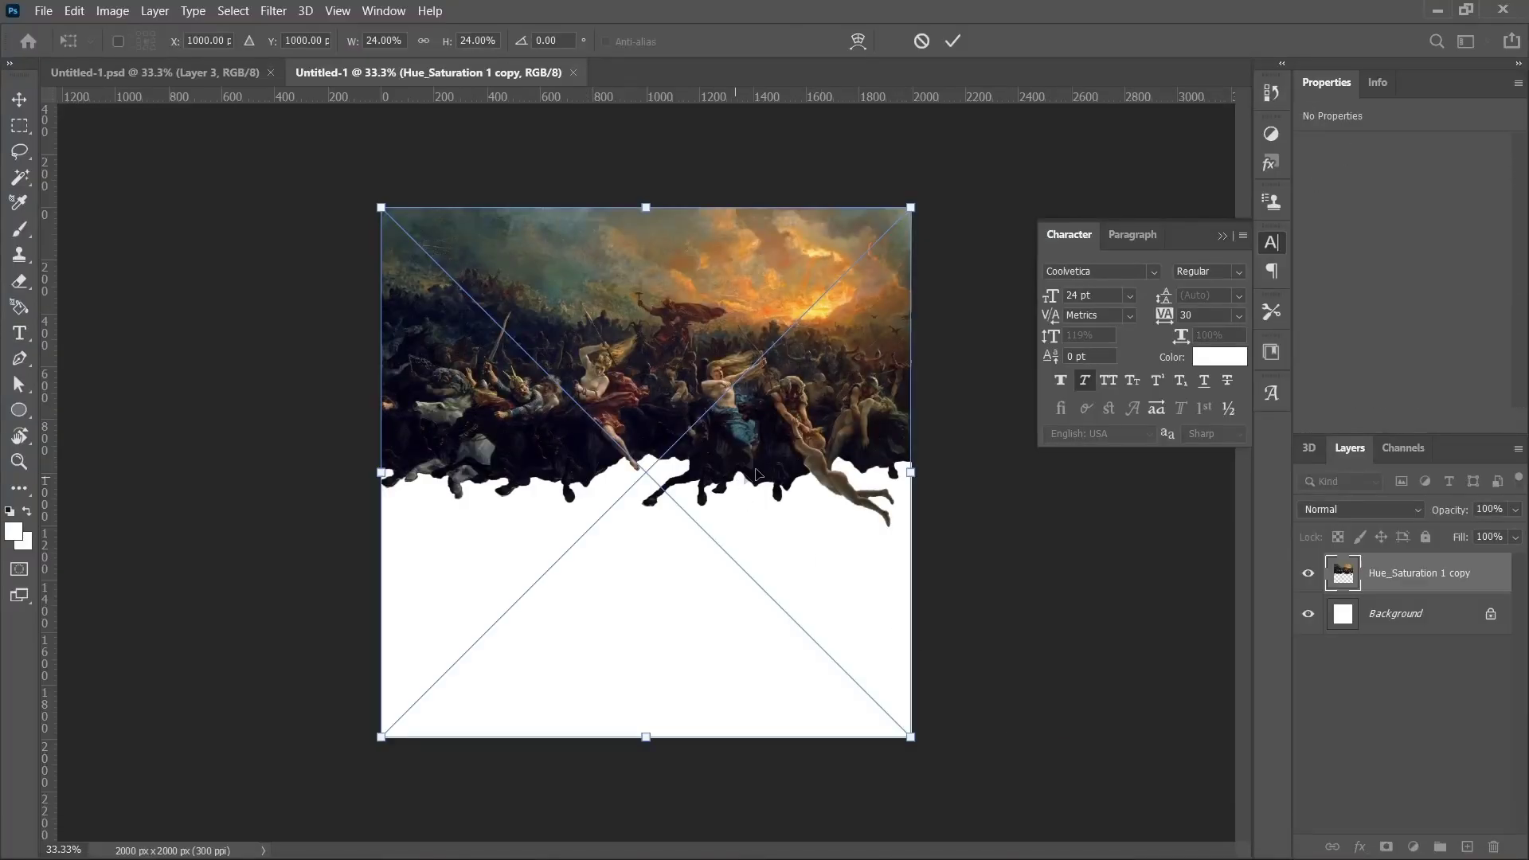
Commit the painting and place a red fd1919 Color Fill layer beneath it.
{"action": "left_click", "coordinate": [957, 45]}
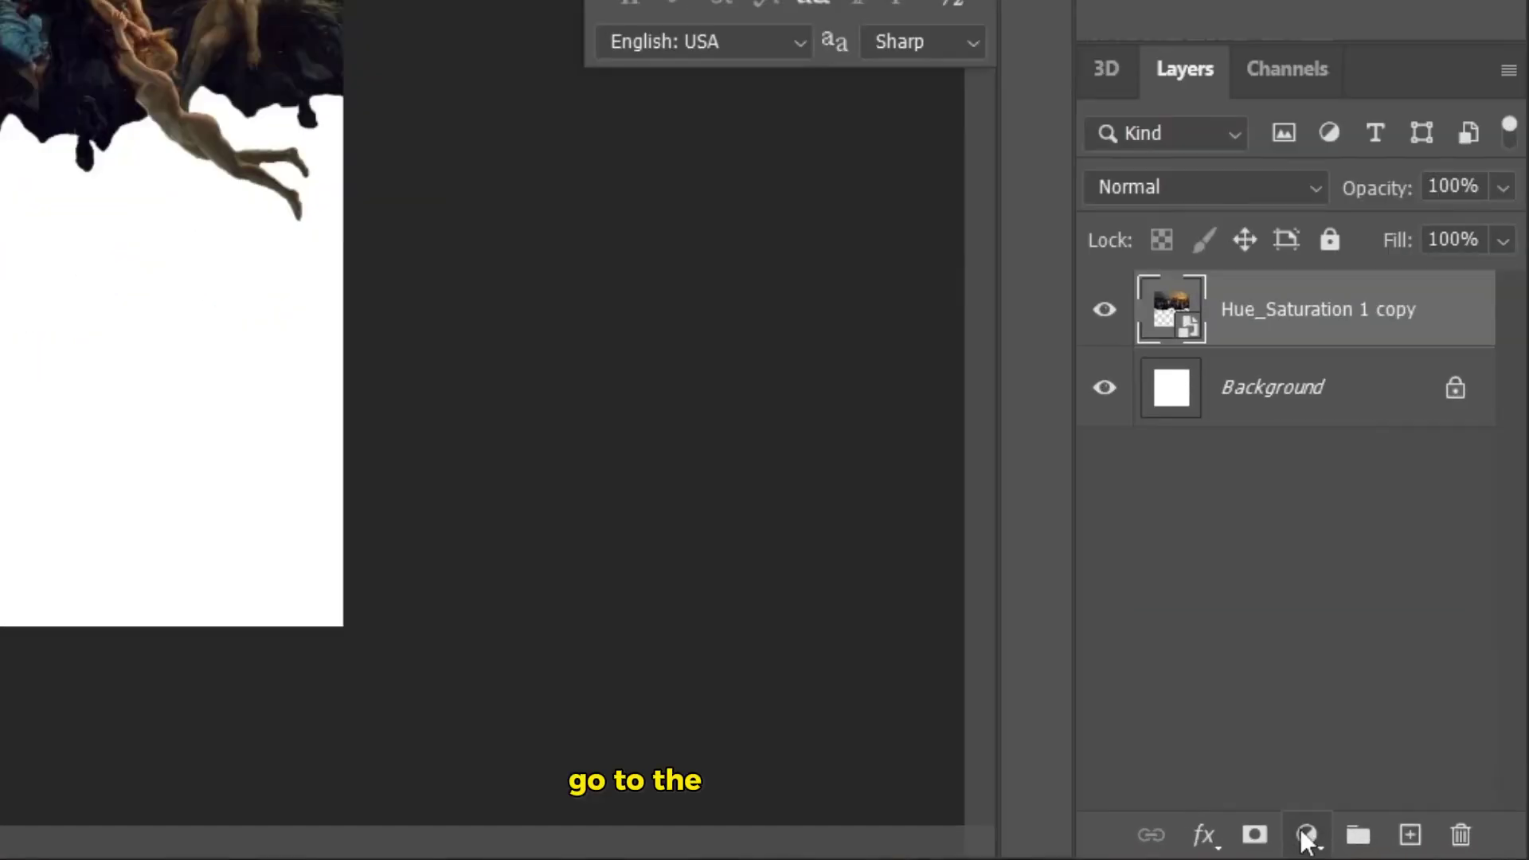
{"action": "left_click", "coordinate": [1412, 847]}
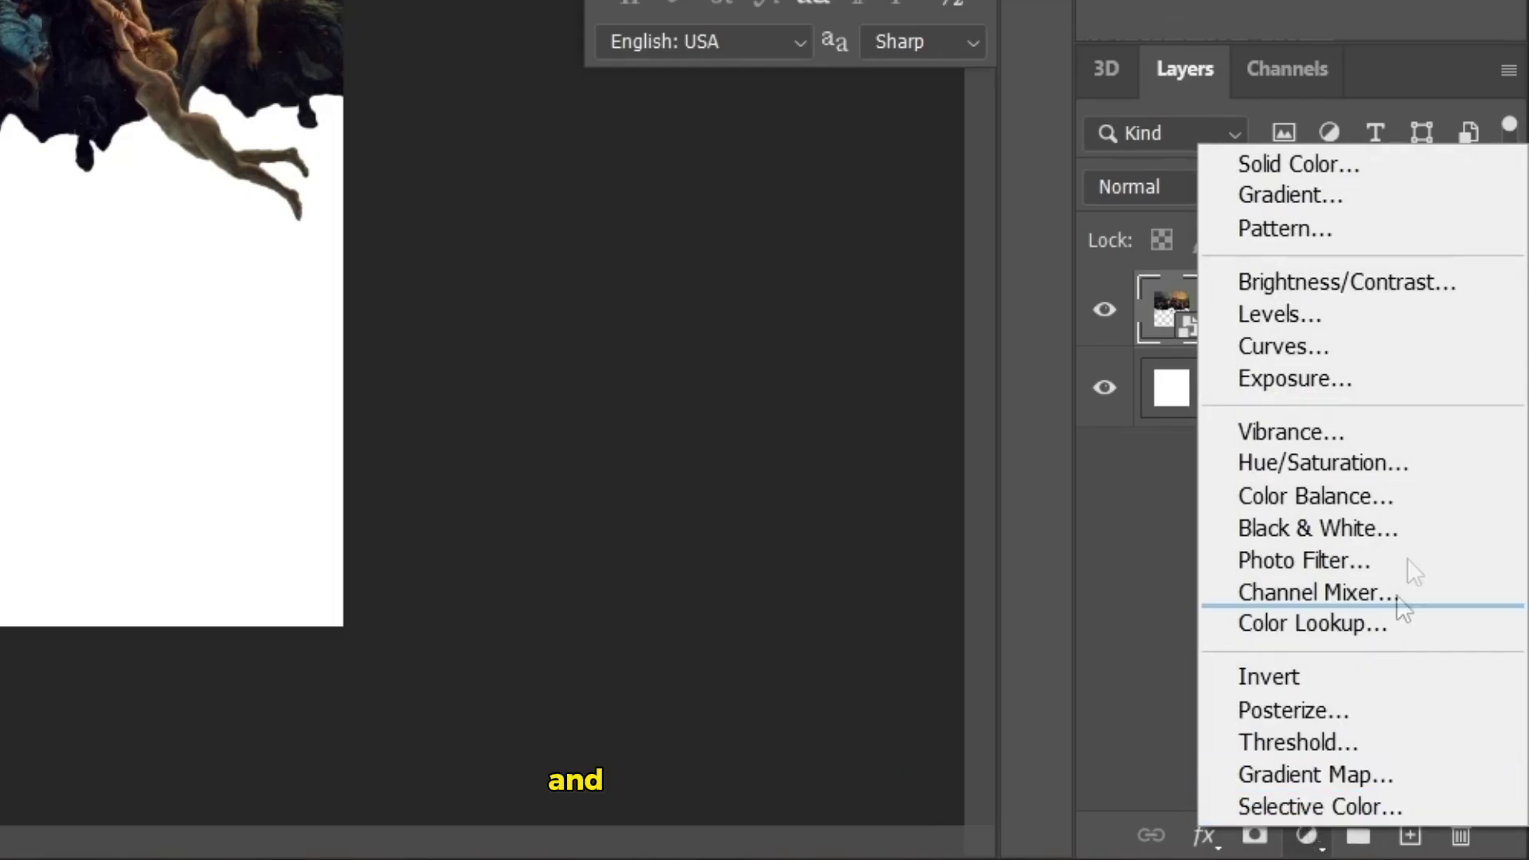
{"action": "left_click", "coordinate": [1353, 163]}
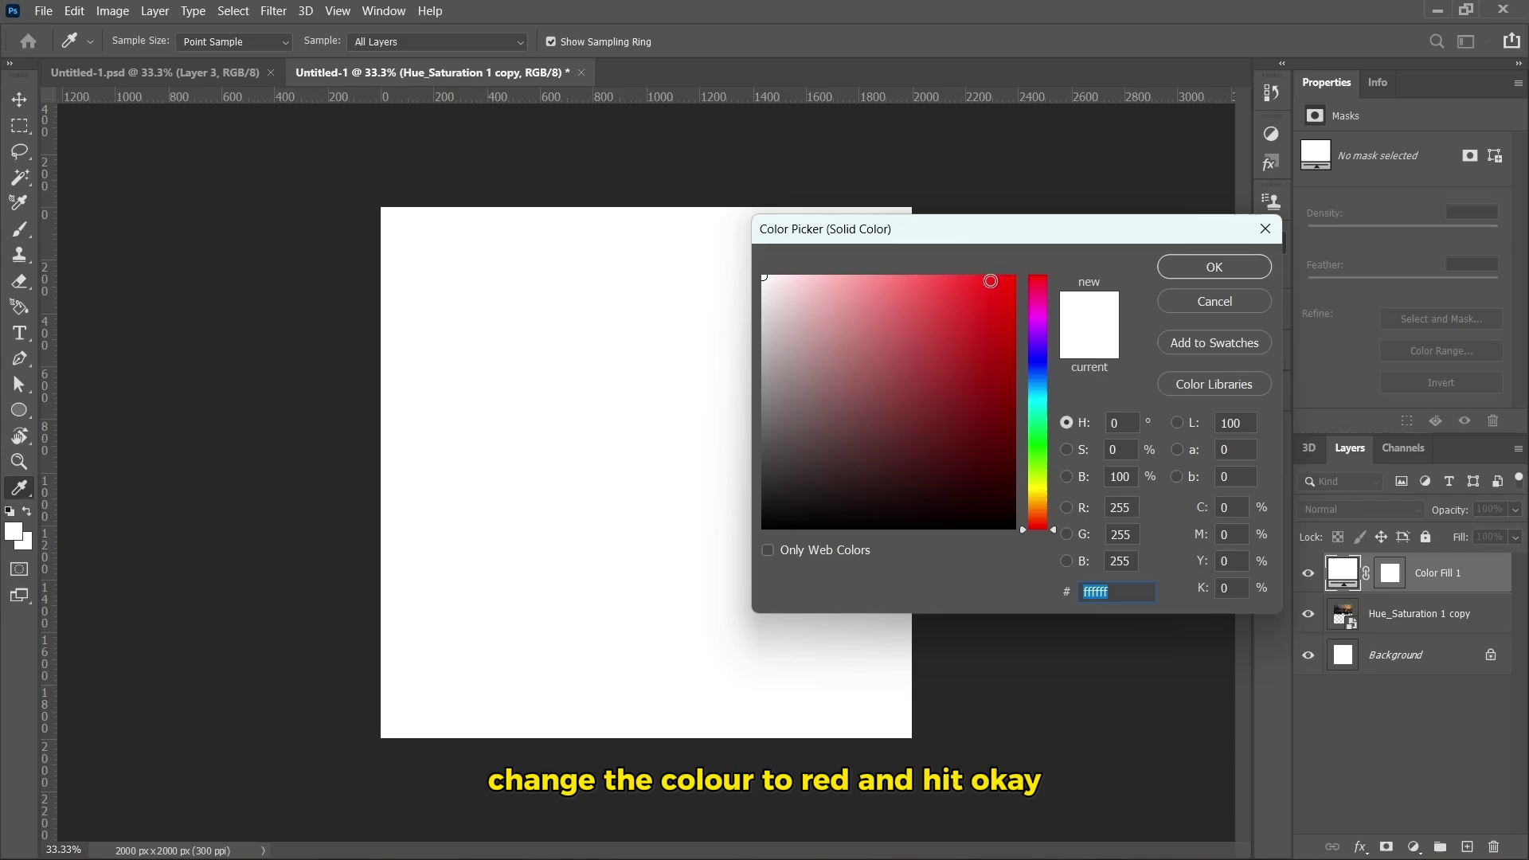
{"action": "left_click", "coordinate": [991, 279]}
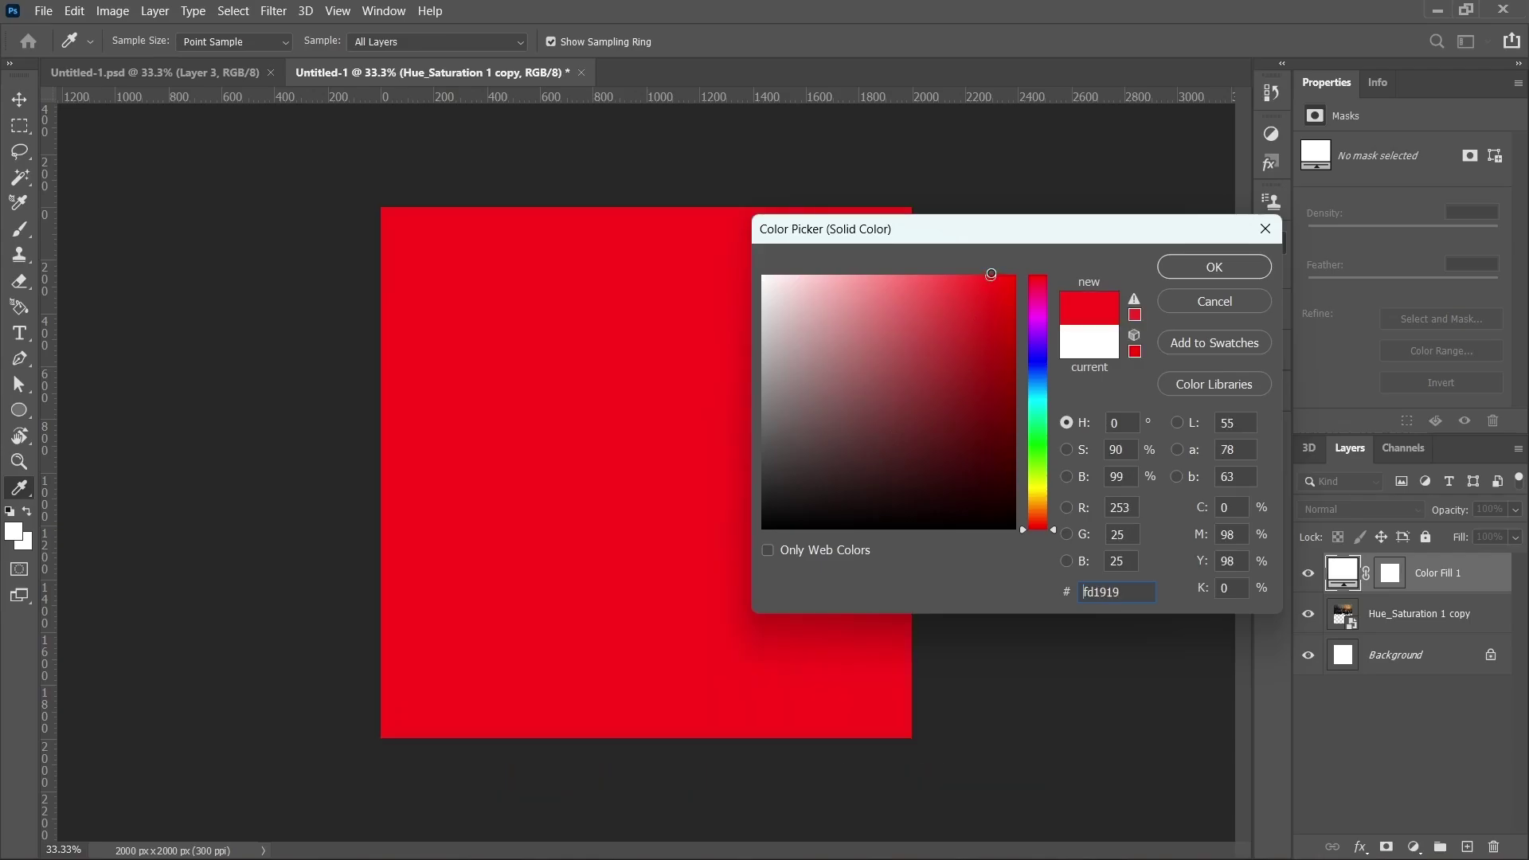
{"action": "left_click", "coordinate": [1213, 266]}
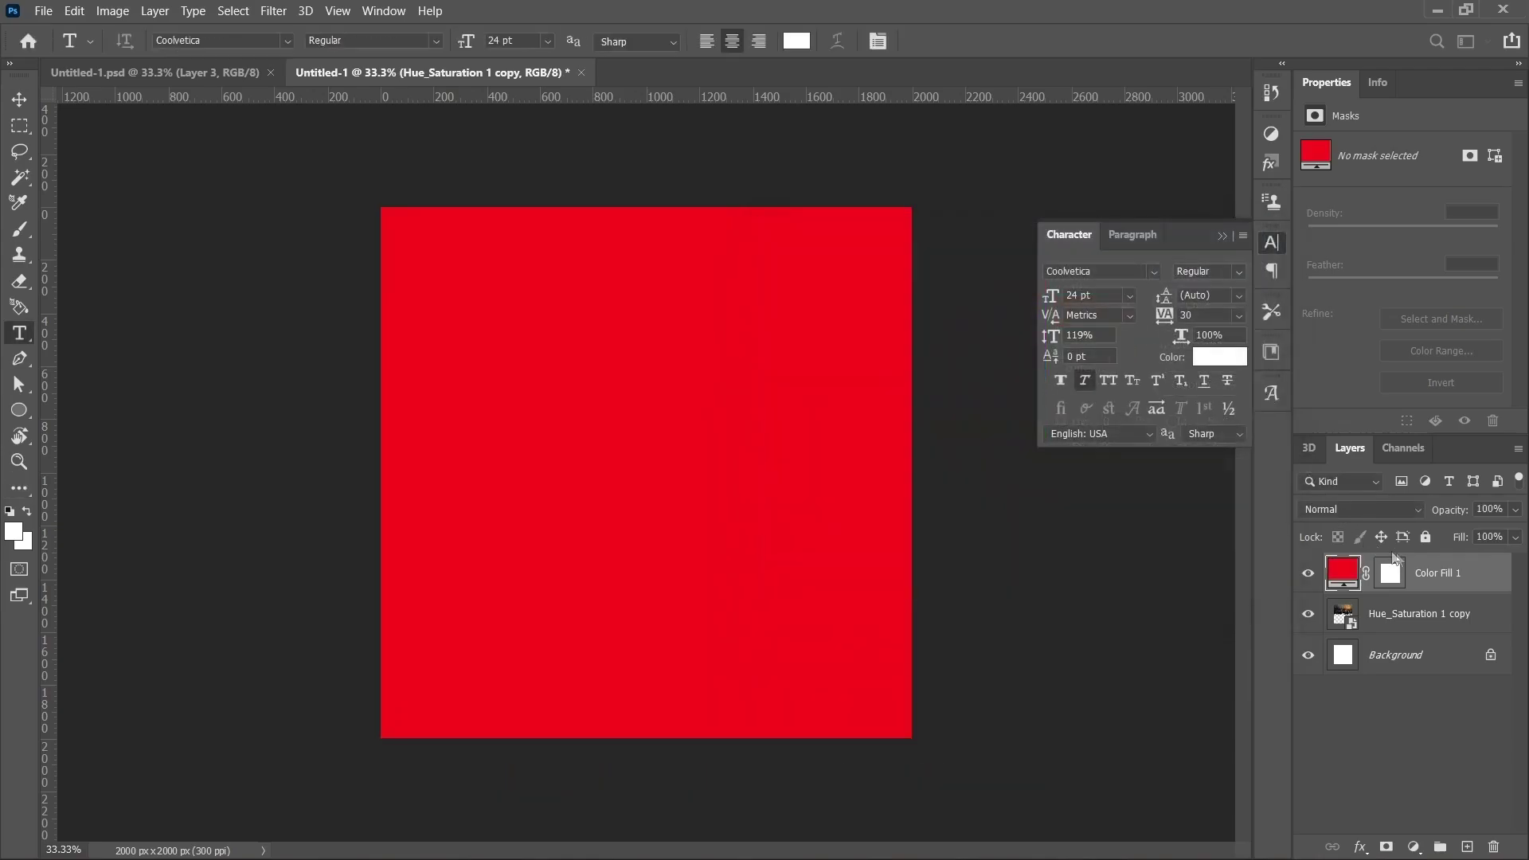
{"action": "left_click_drag", "start_coordinate": [1394, 559], "coordinate": [1434, 633]}
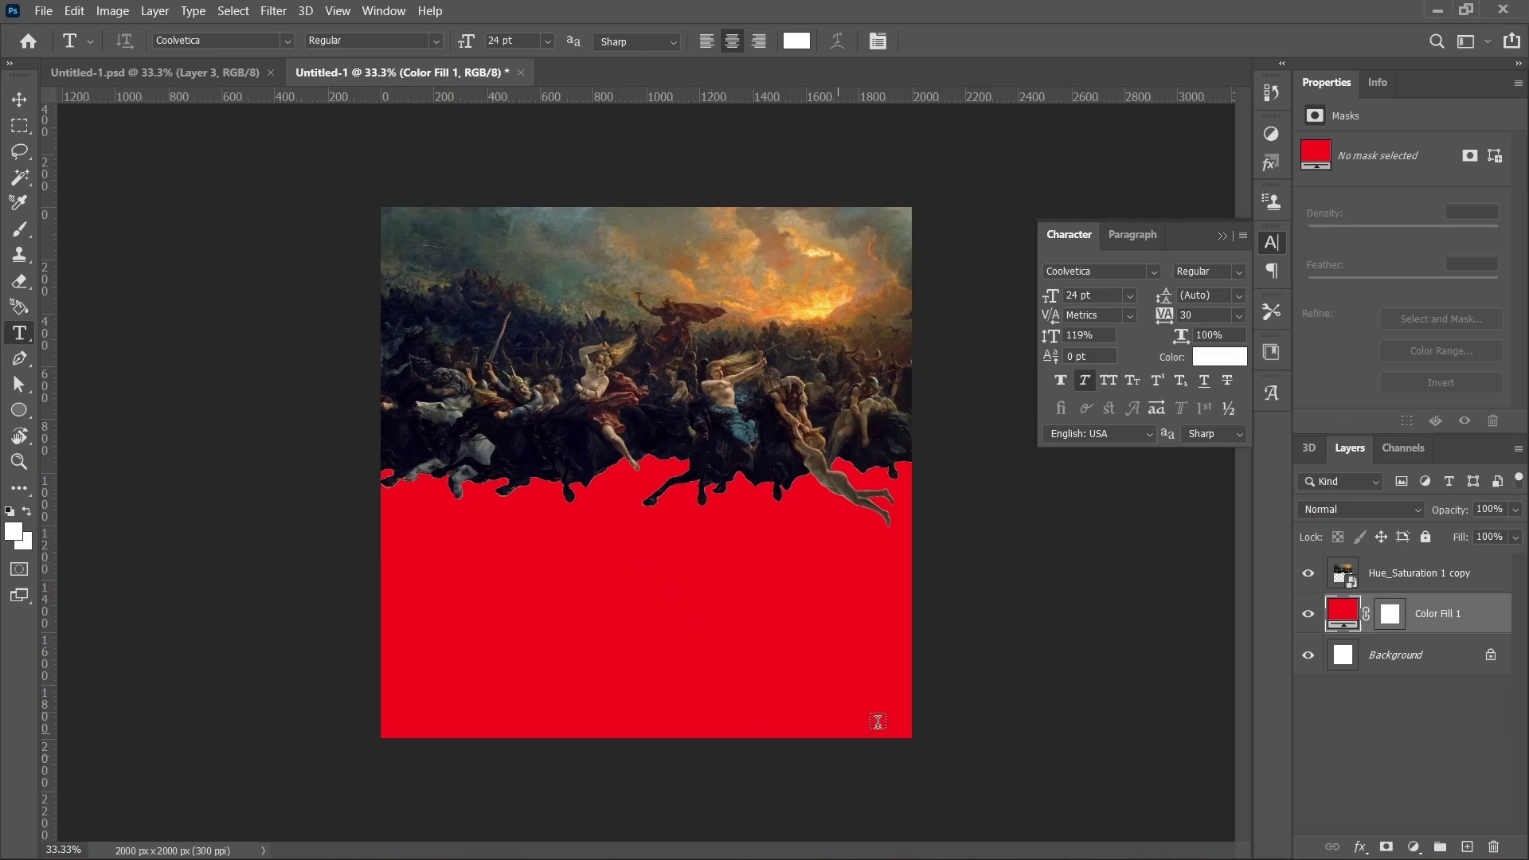
Drag the cloud2 image from File Explorer onto the poster canvas.
{"action": "mouse_move", "coordinate": [813, 845]}
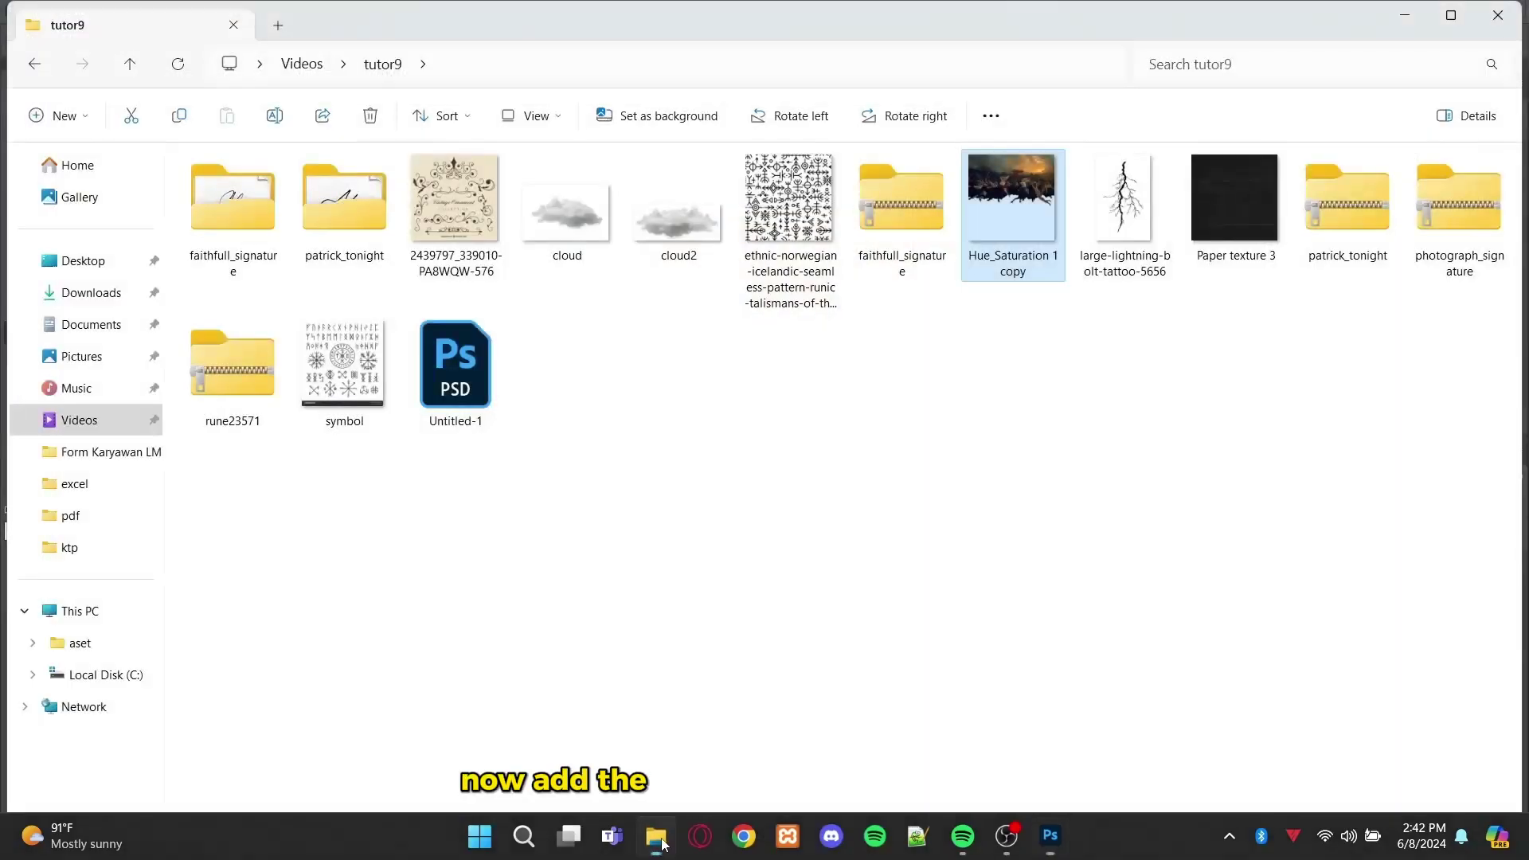
{"action": "left_click", "coordinate": [659, 838]}
{"action": "left_click", "coordinate": [672, 246]}
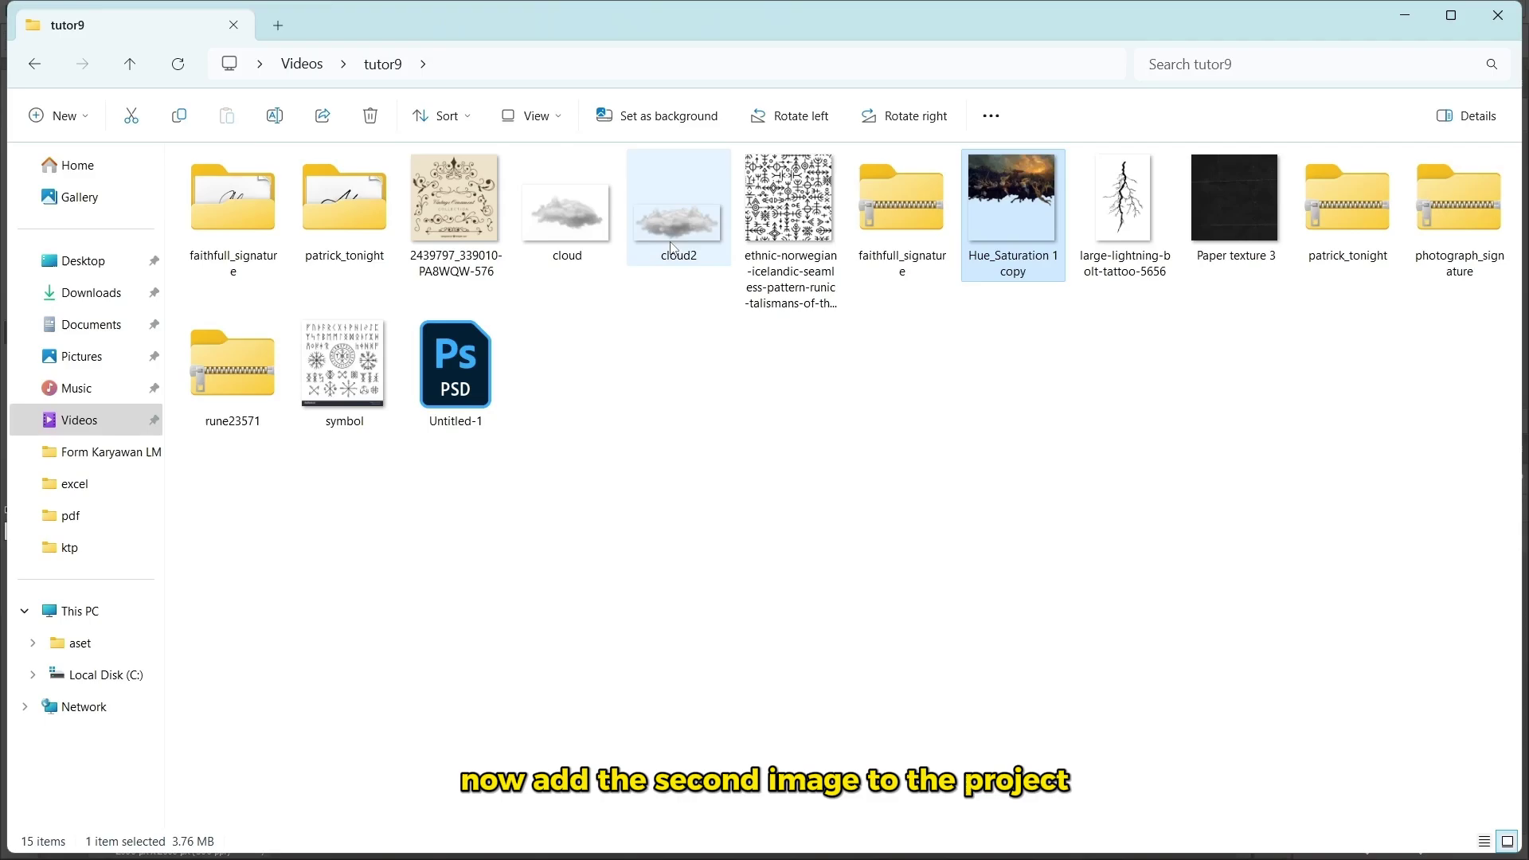
{"action": "left_click_drag", "start_coordinate": [701, 274], "coordinate": [718, 576]}
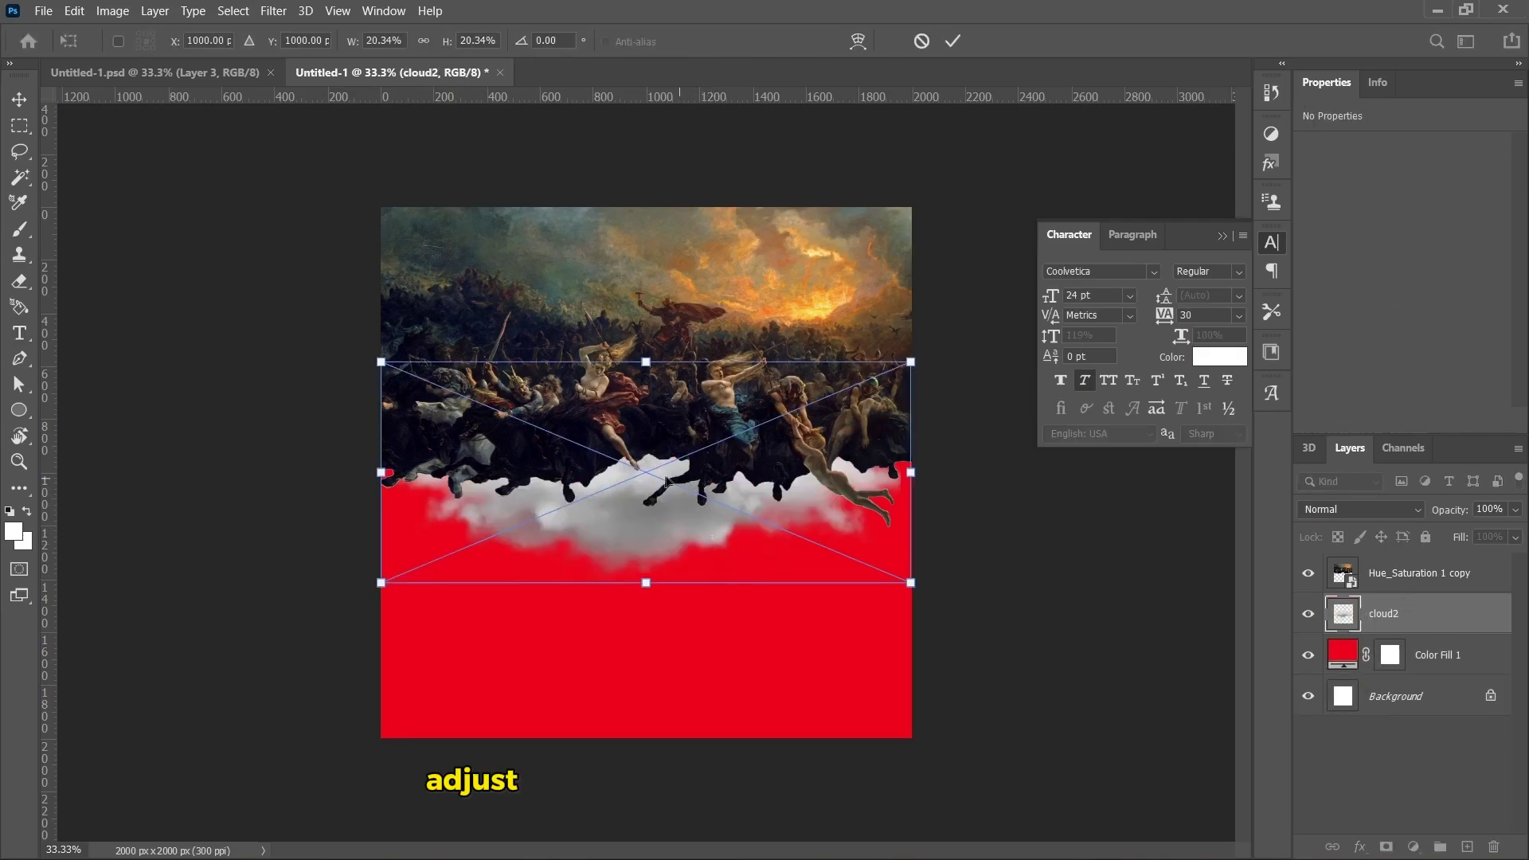
Move cloud2 to the bottom edge and scale it to 2452 × 1044 px.
{"action": "left_click_drag", "start_coordinate": [660, 507], "coordinate": [661, 727]}
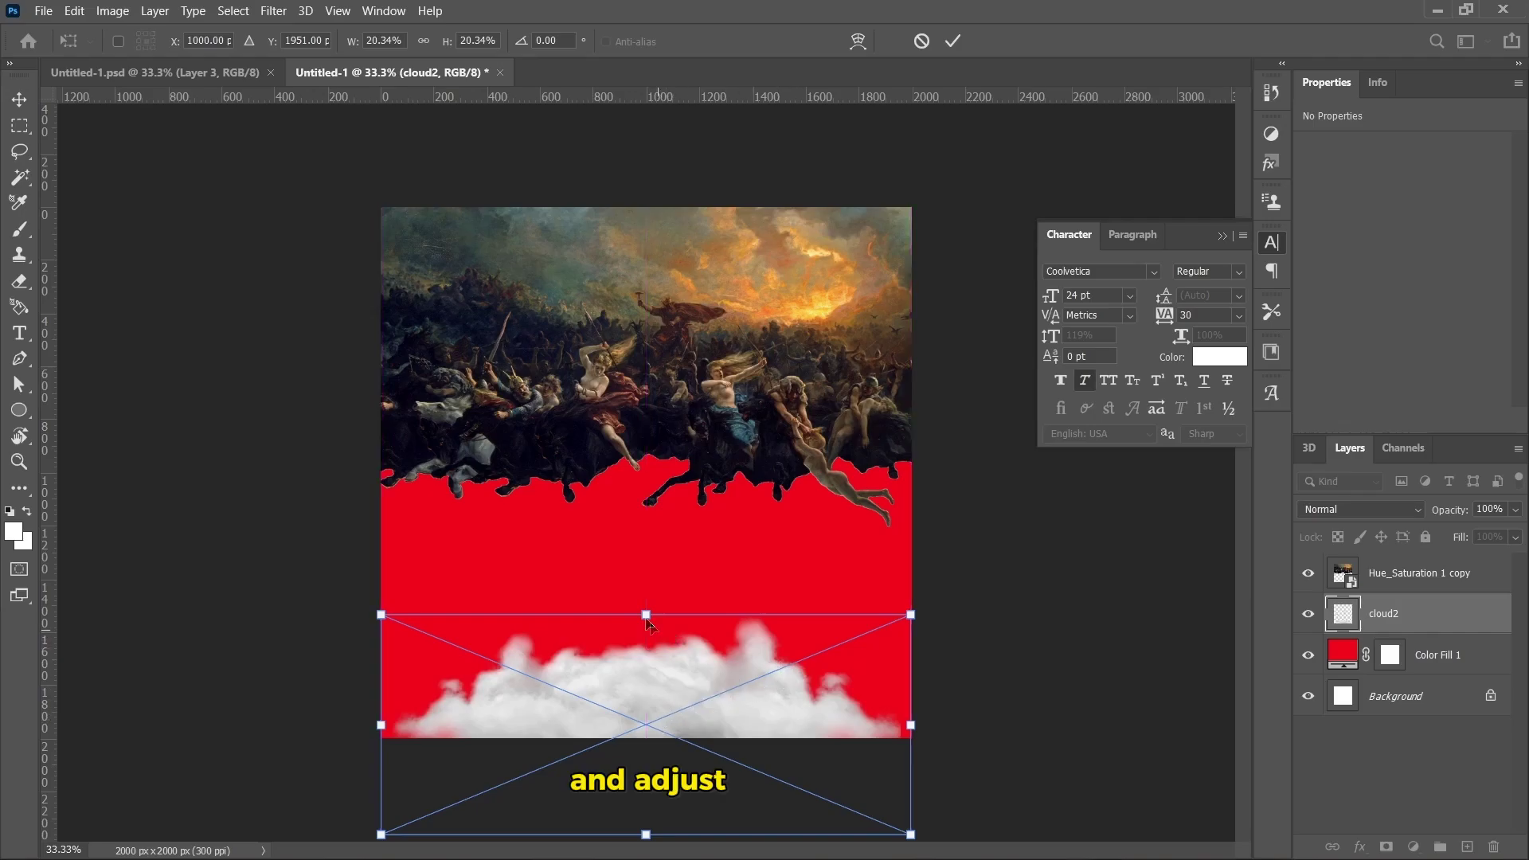
{"action": "mouse_move", "coordinate": [649, 614]}
{"action": "left_mouse_down"}
{"action": "mouse_move", "coordinate": [669, 562]}
{"action": "mouse_move", "coordinate": [646, 586]}
{"action": "left_mouse_up"}
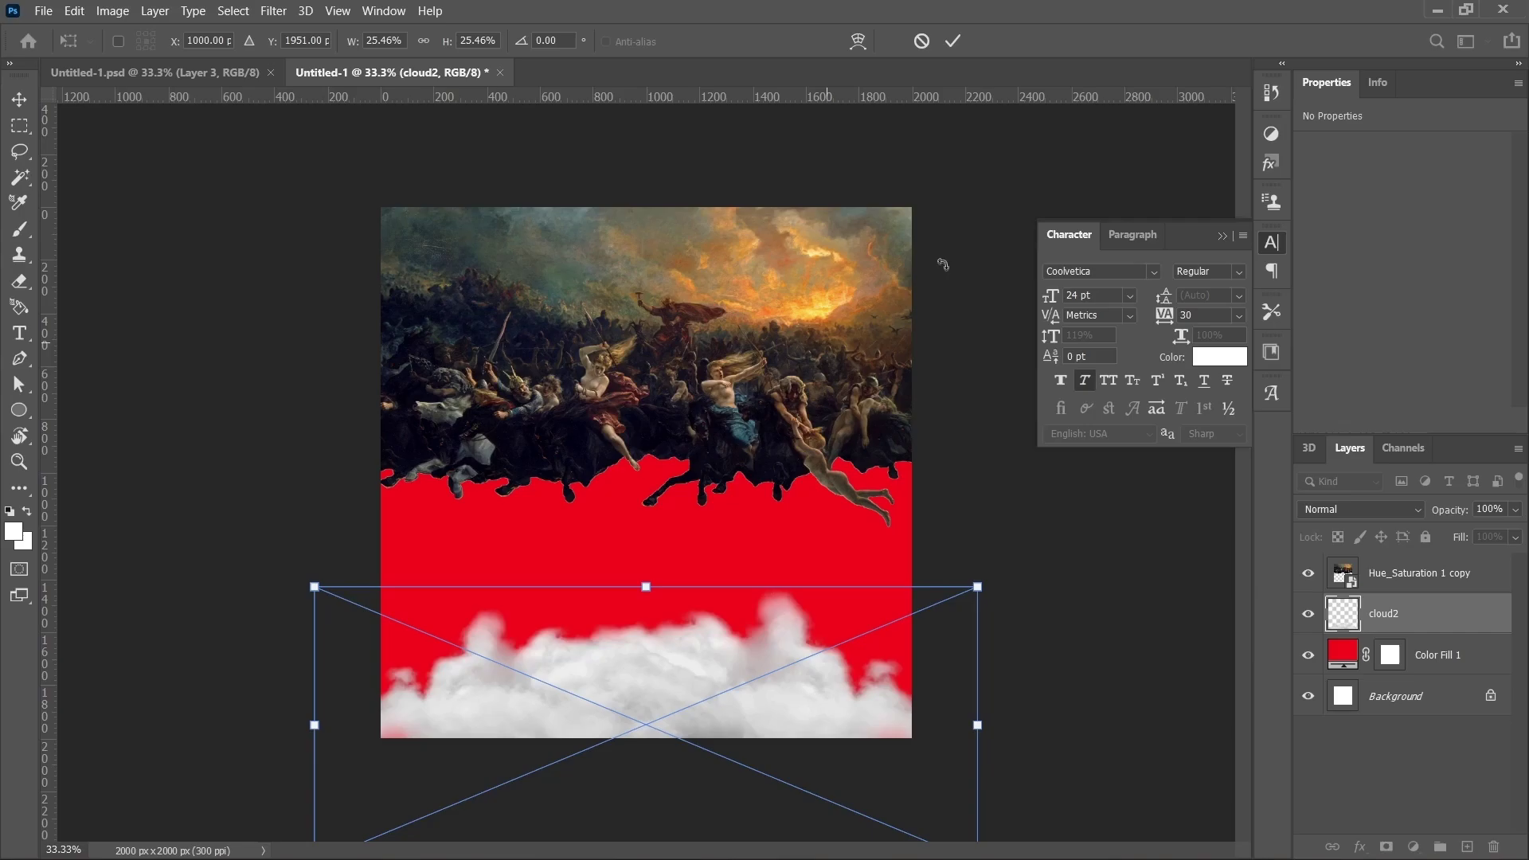
{"action": "left_click", "coordinate": [953, 41]}
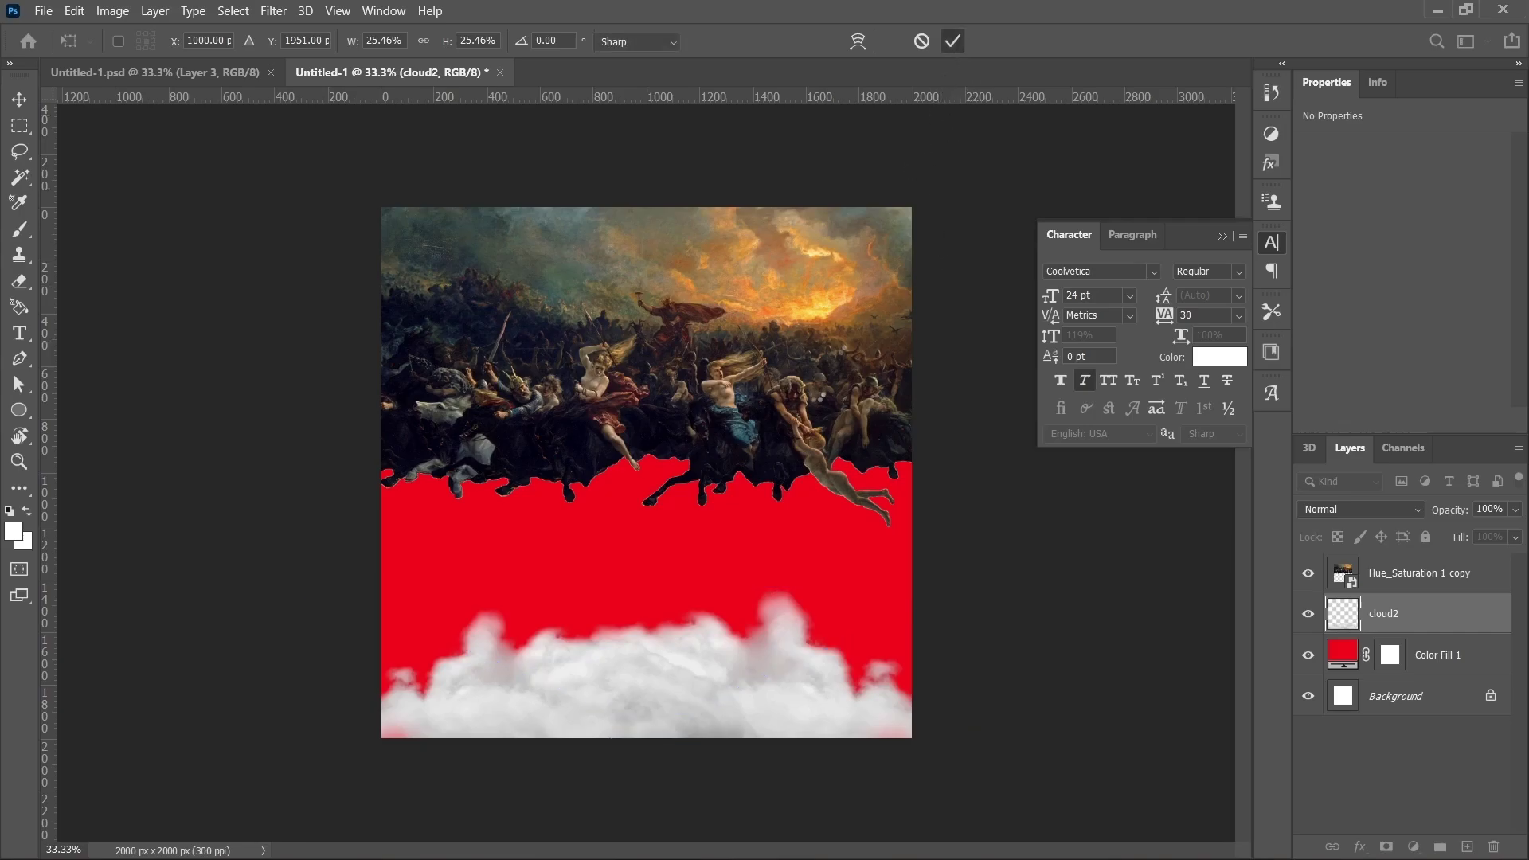
Invert cloud2 with Ctrl+I so the clouds turn dark grey.
{"action": "key", "text": "t"}
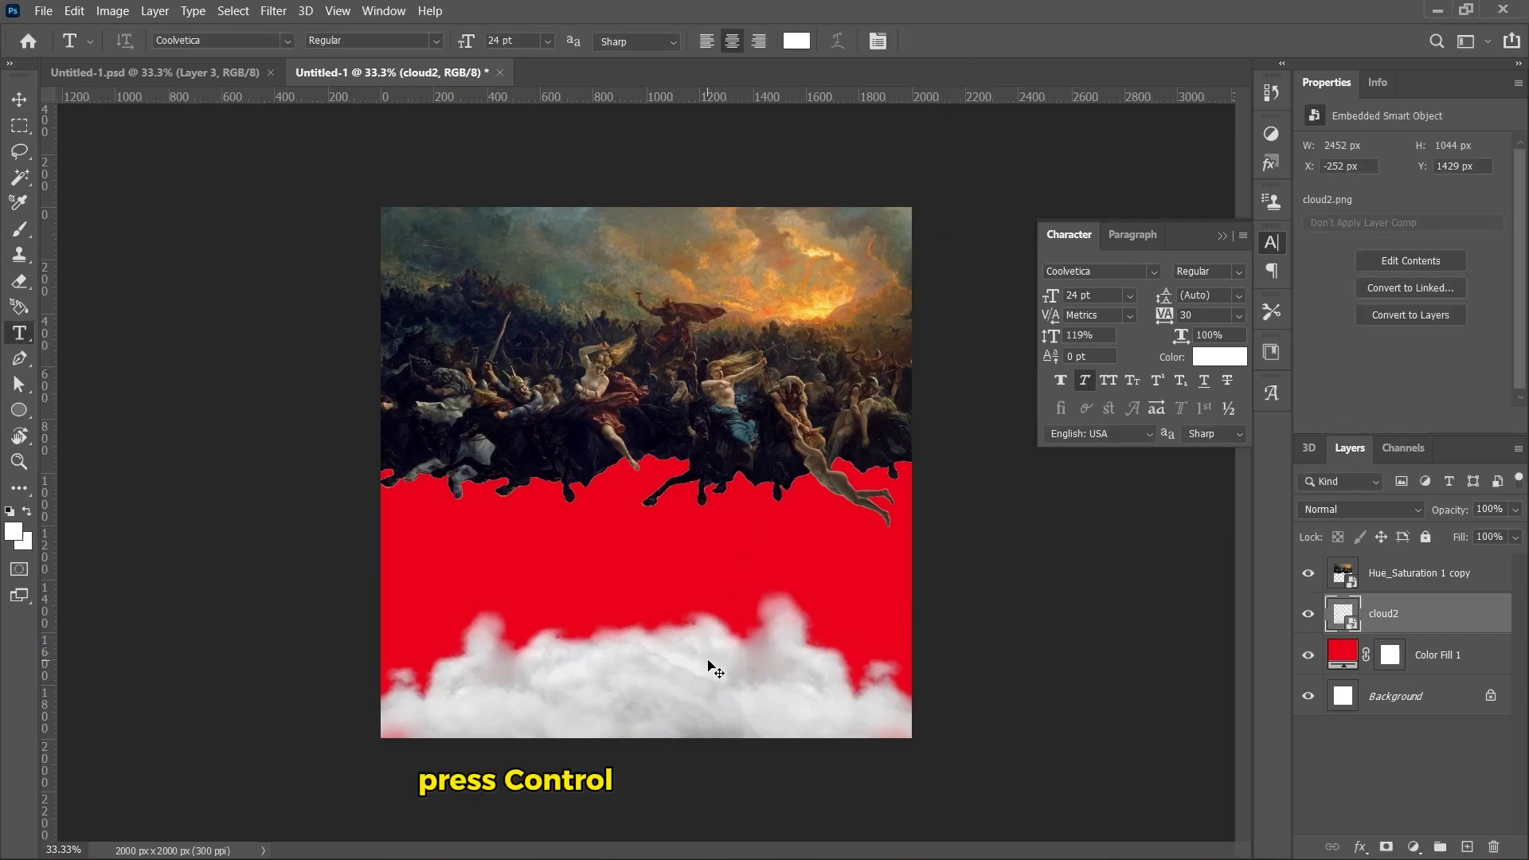
{"action": "key", "text": "ctrl+i"}
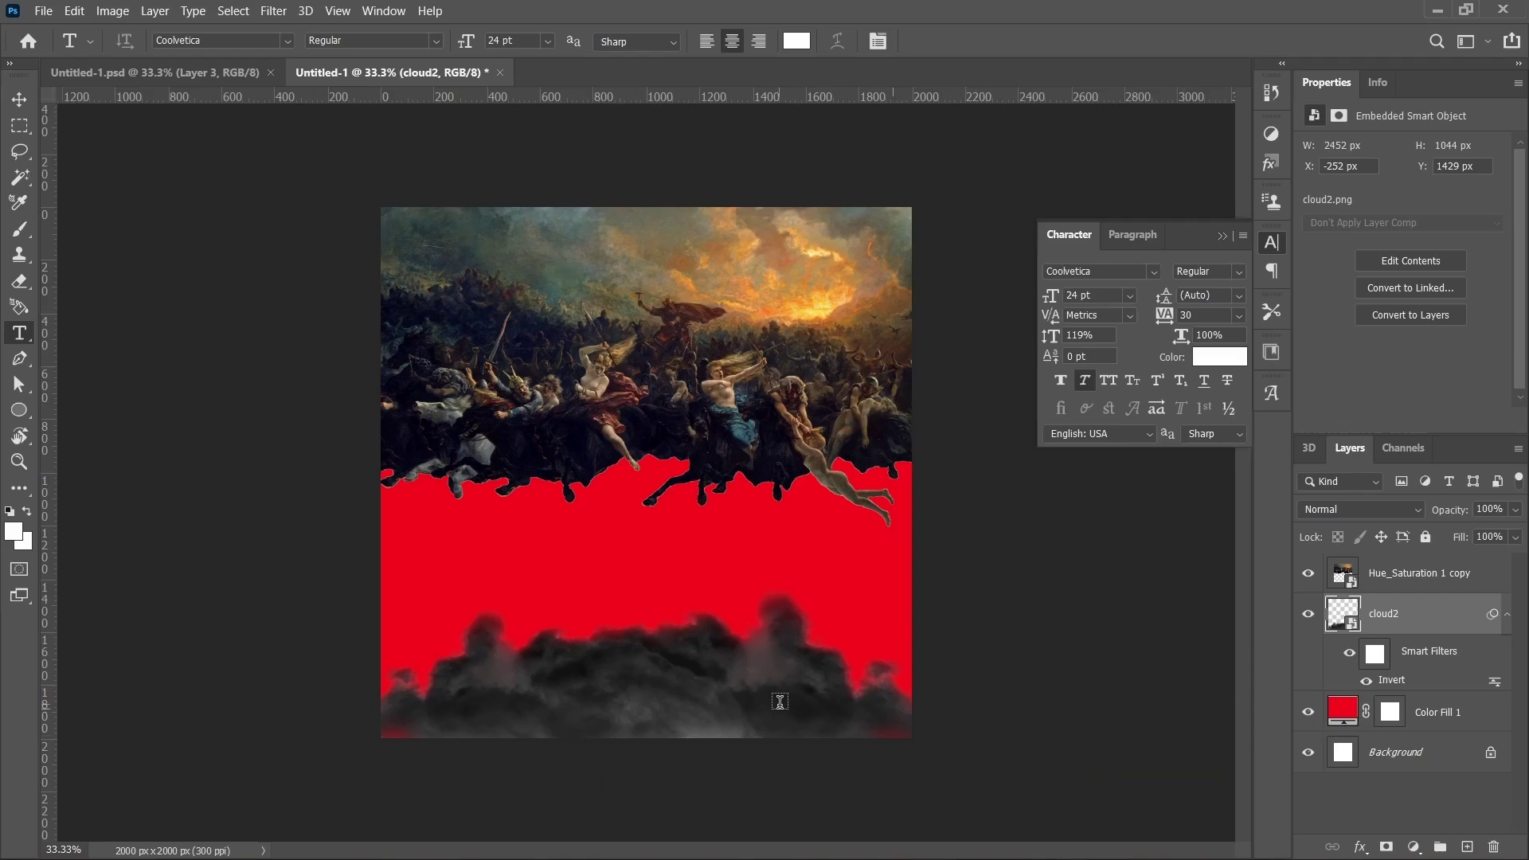
{"action": "key", "text": "ctrl+t"}
{"action": "key", "text": "Return"}
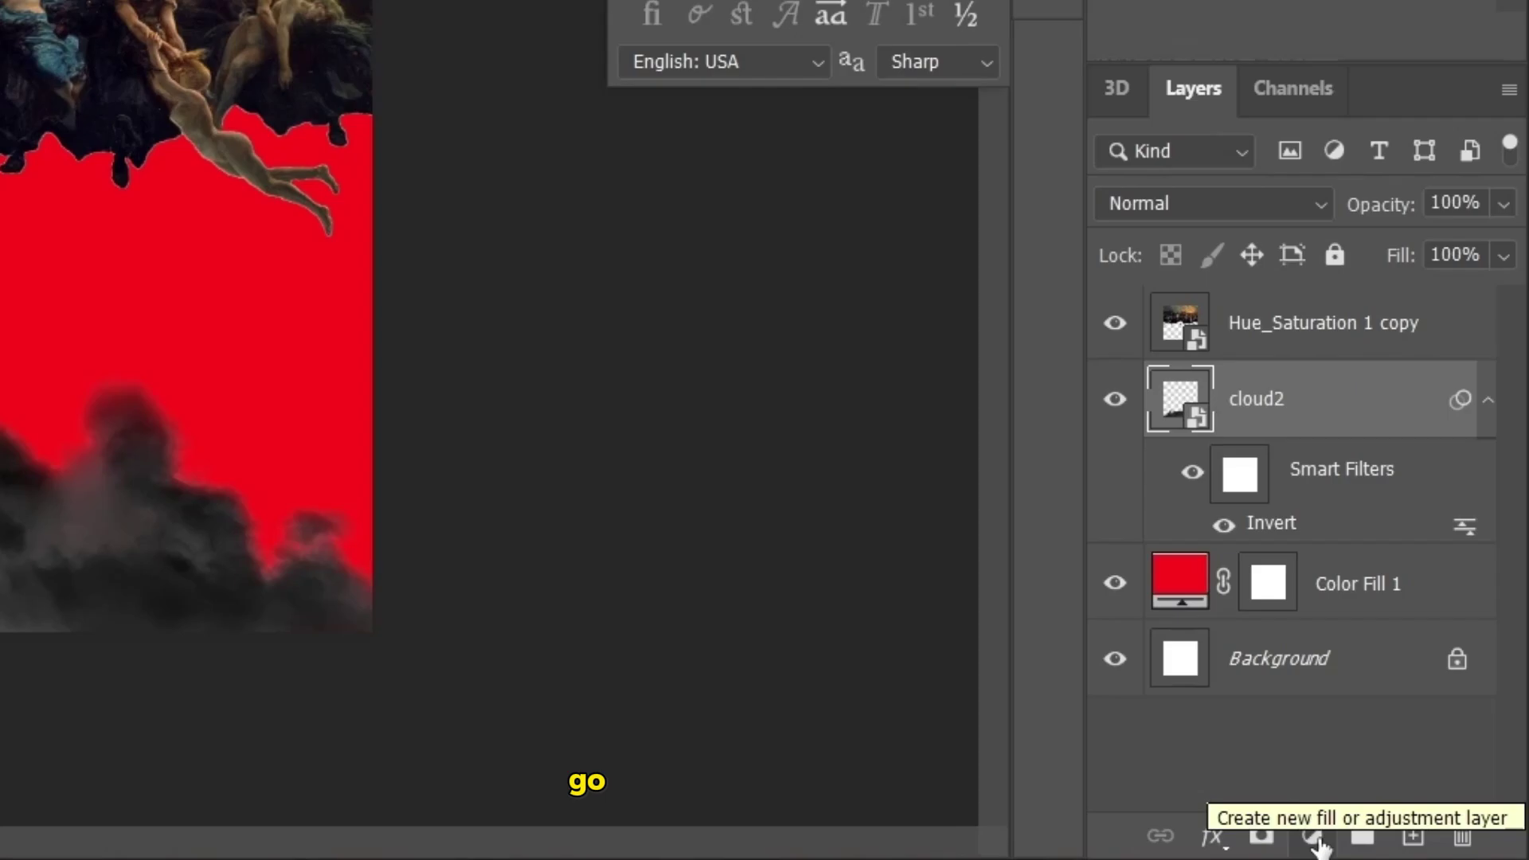
Clip a Brightness/Contrast adjustment to cloud2 with brightness -59 and contrast 32.
{"action": "left_click", "coordinate": [1413, 846]}
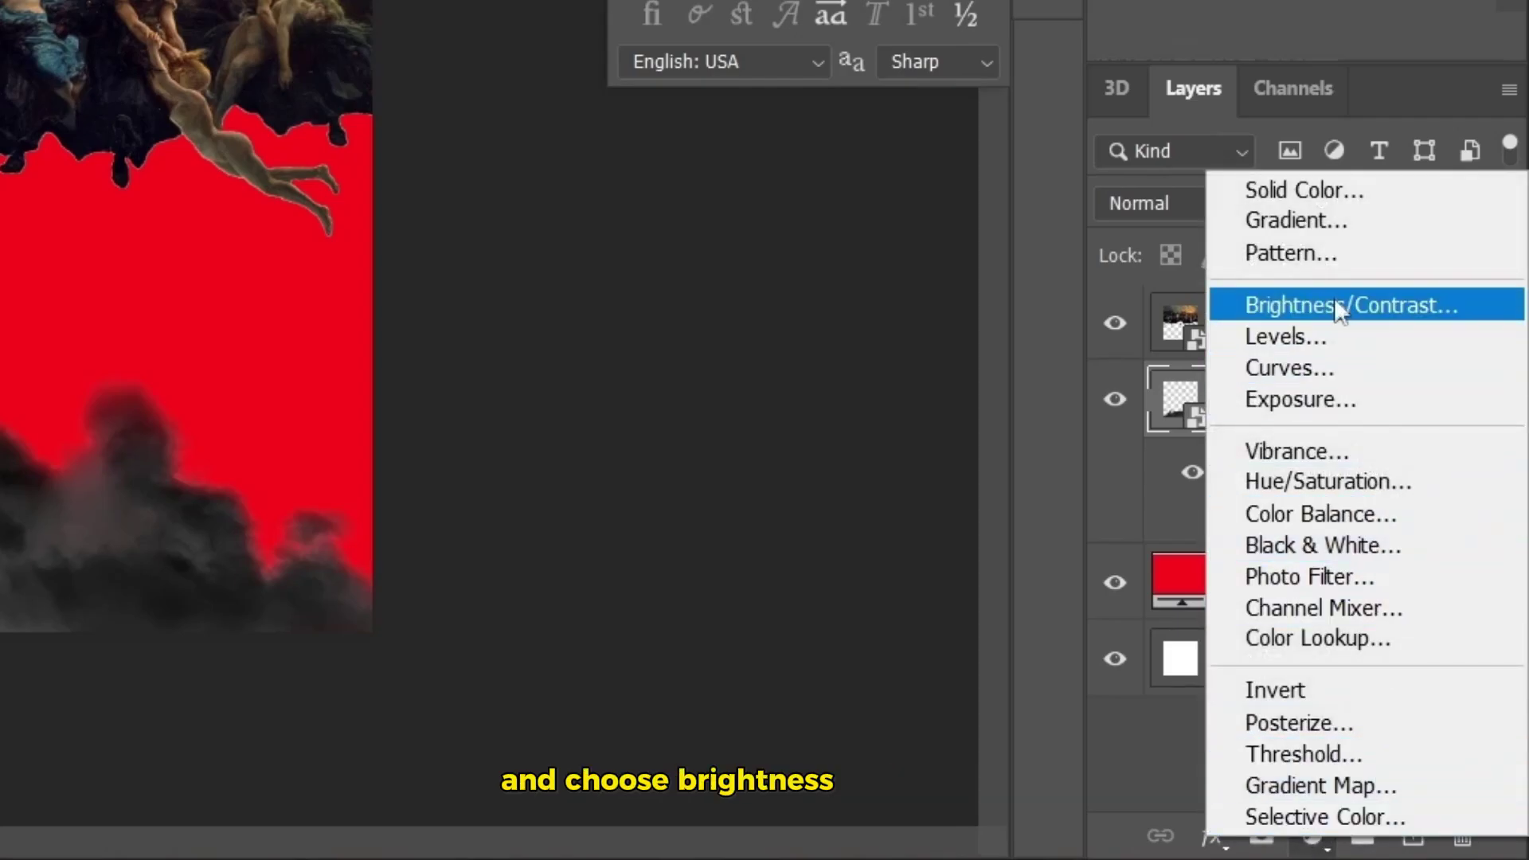
{"action": "left_click", "coordinate": [1363, 307]}
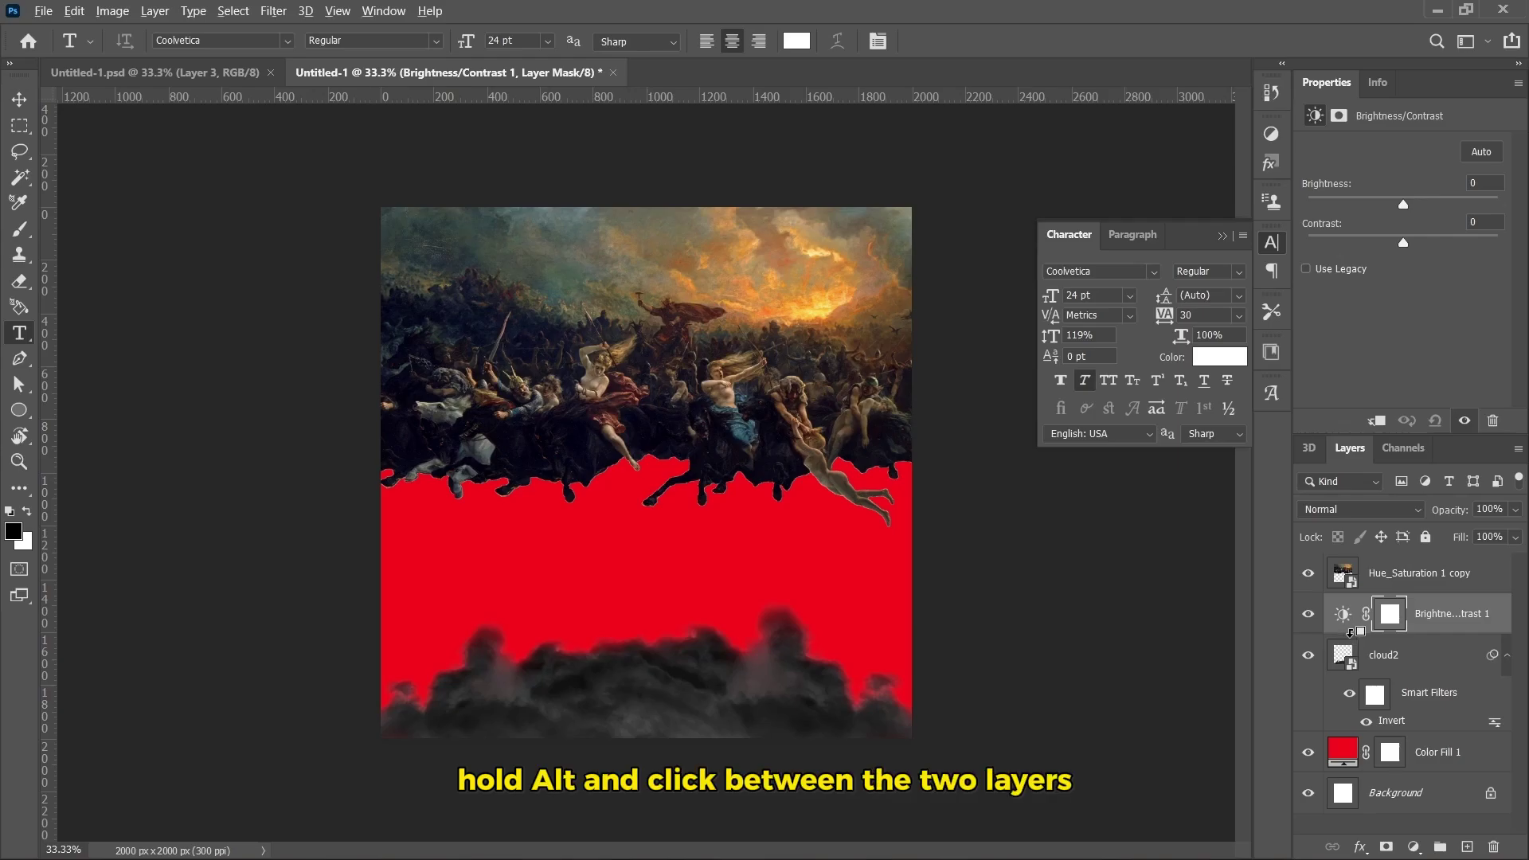
{"action": "left_click", "coordinate": [1351, 631], "text": "alt"}
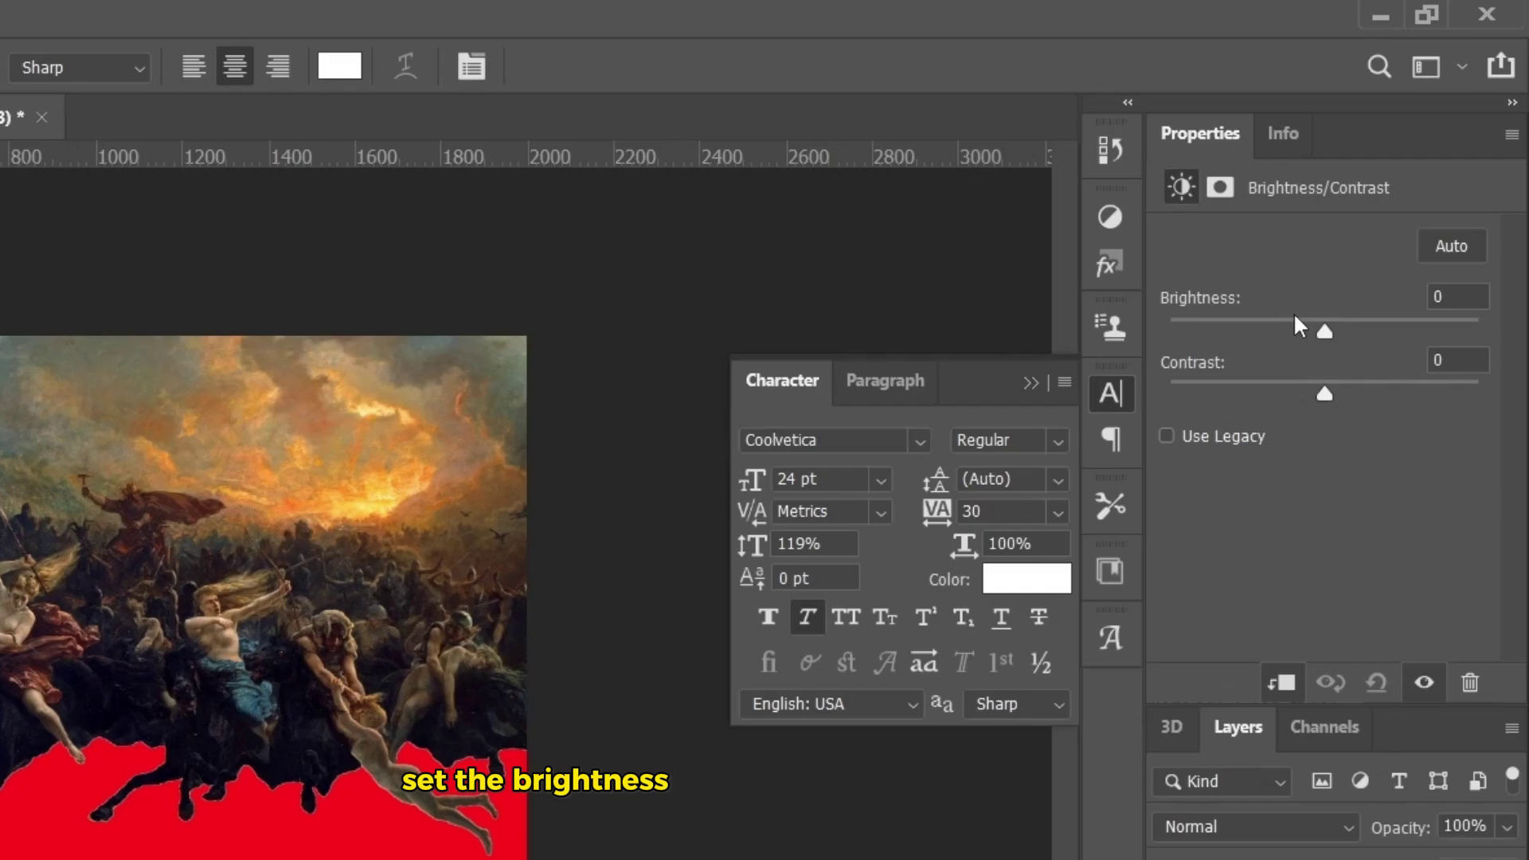
{"action": "mouse_move", "coordinate": [1293, 322]}
{"action": "left_mouse_down"}
{"action": "mouse_move", "coordinate": [1307, 323]}
{"action": "mouse_move", "coordinate": [1263, 317]}
{"action": "left_mouse_up"}
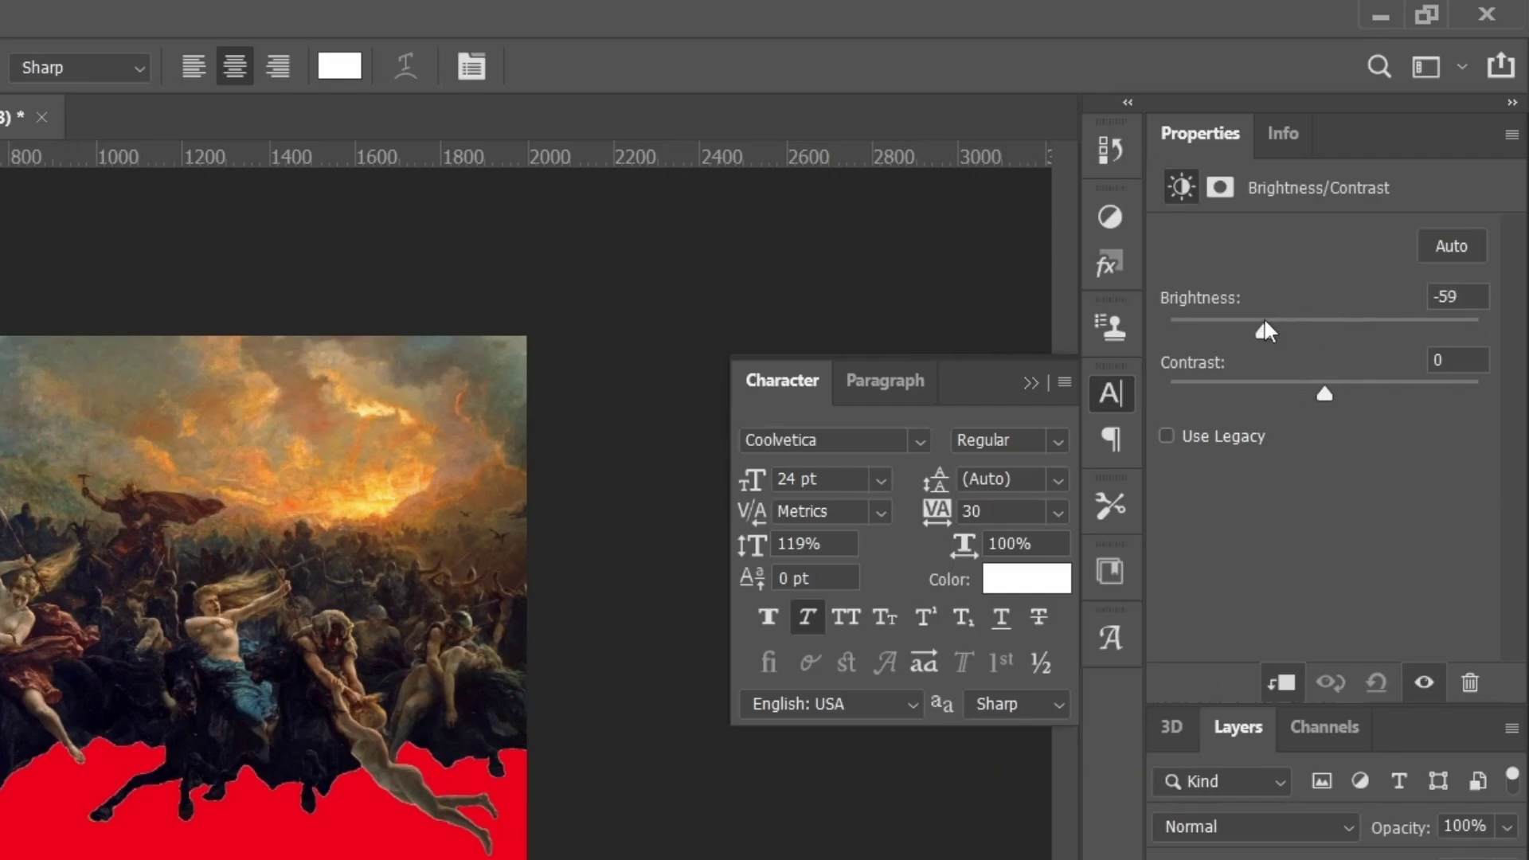
{"action": "left_click_drag", "start_coordinate": [1324, 392], "coordinate": [1370, 393]}
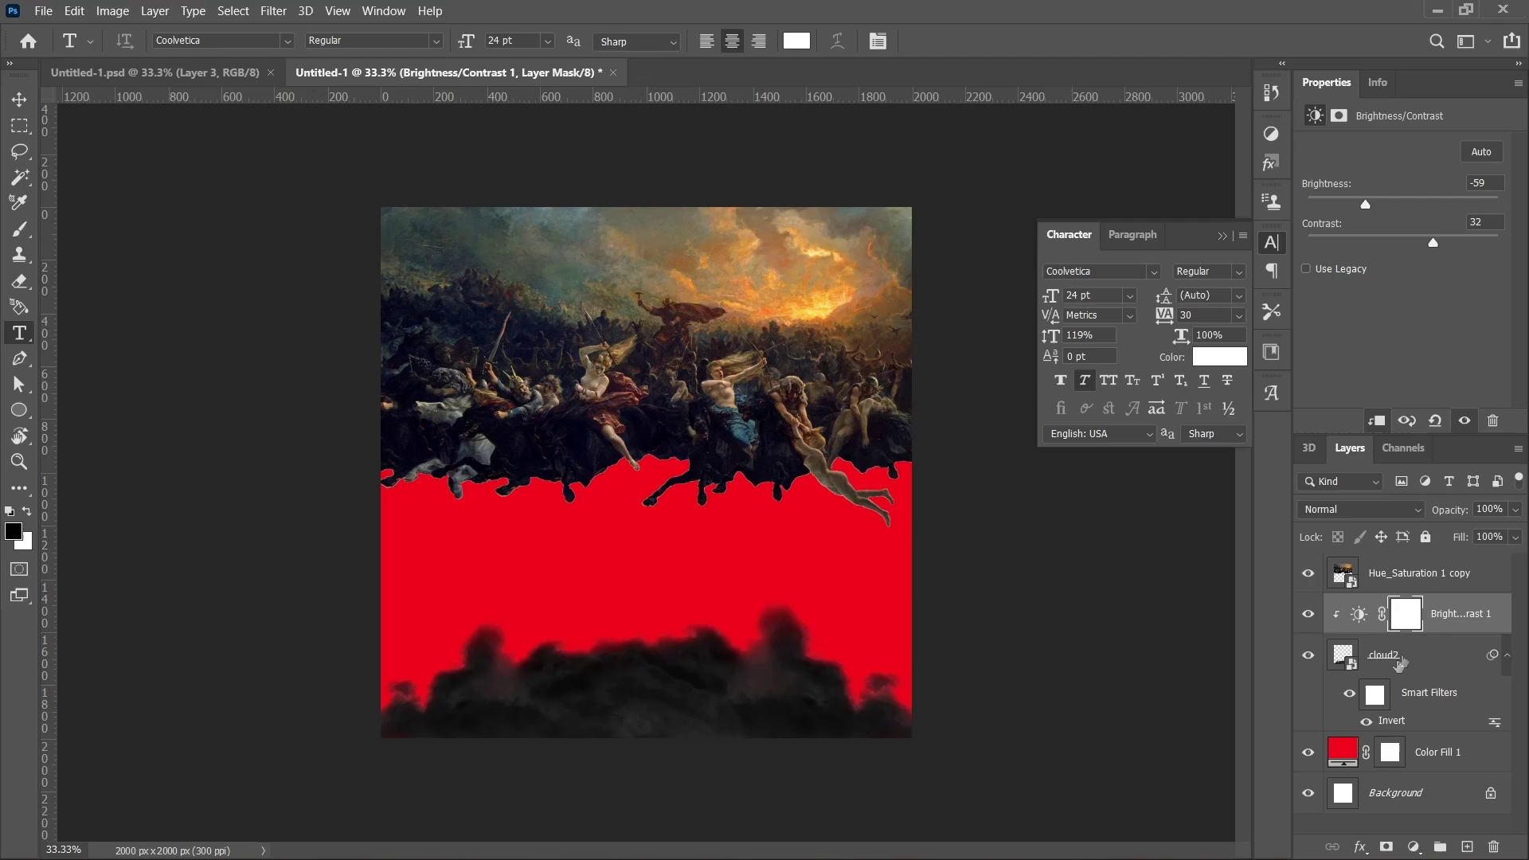
Group cloud2 and its Brightness/Contrast layer into a group named 'cloud'.
{"action": "left_click", "coordinate": [1428, 671], "text": "shift"}
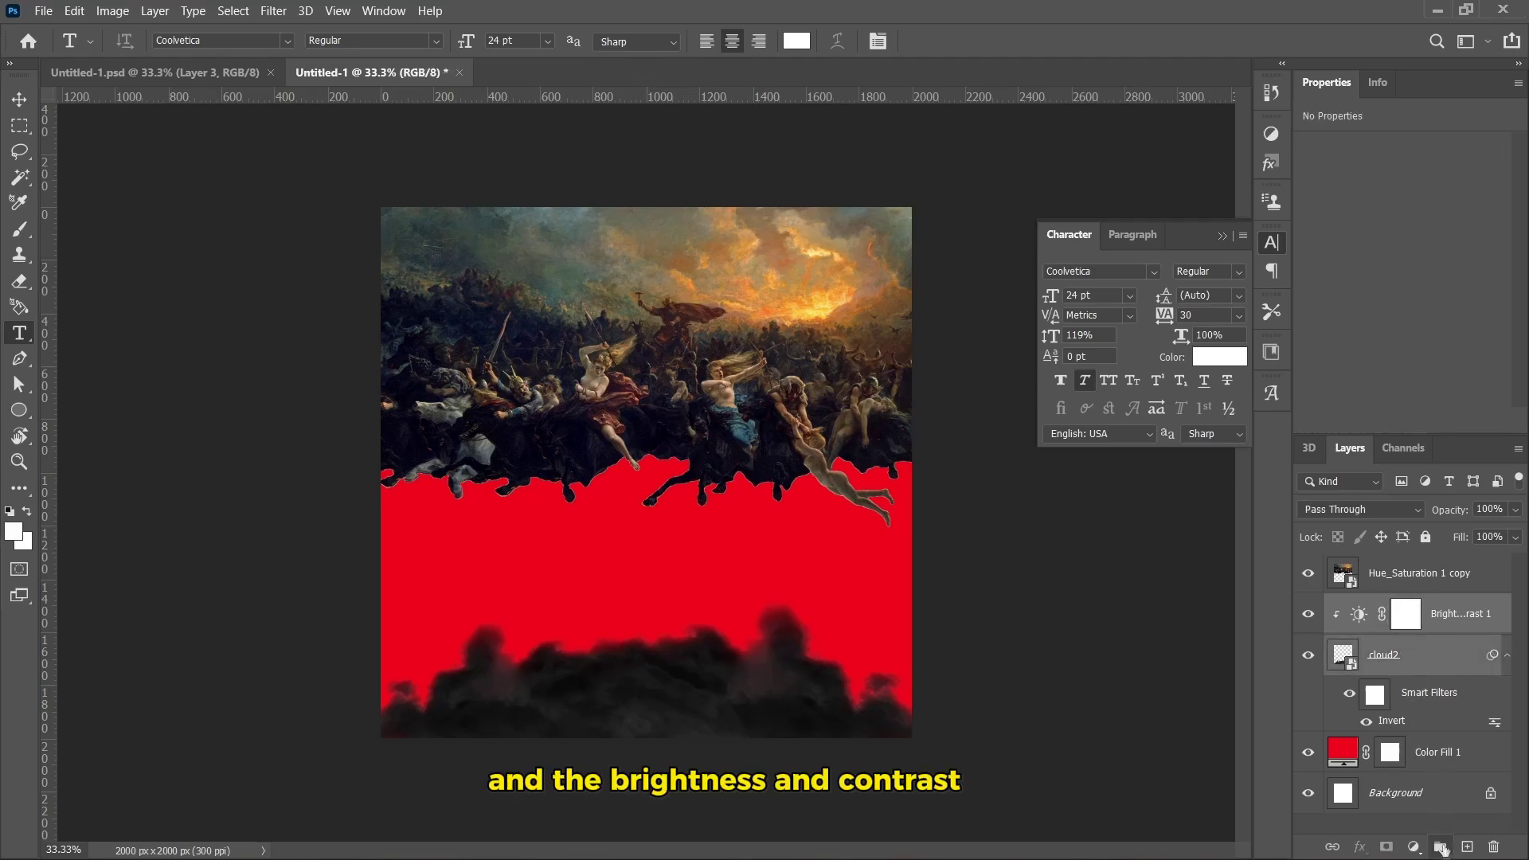
{"action": "left_click", "coordinate": [1439, 847]}
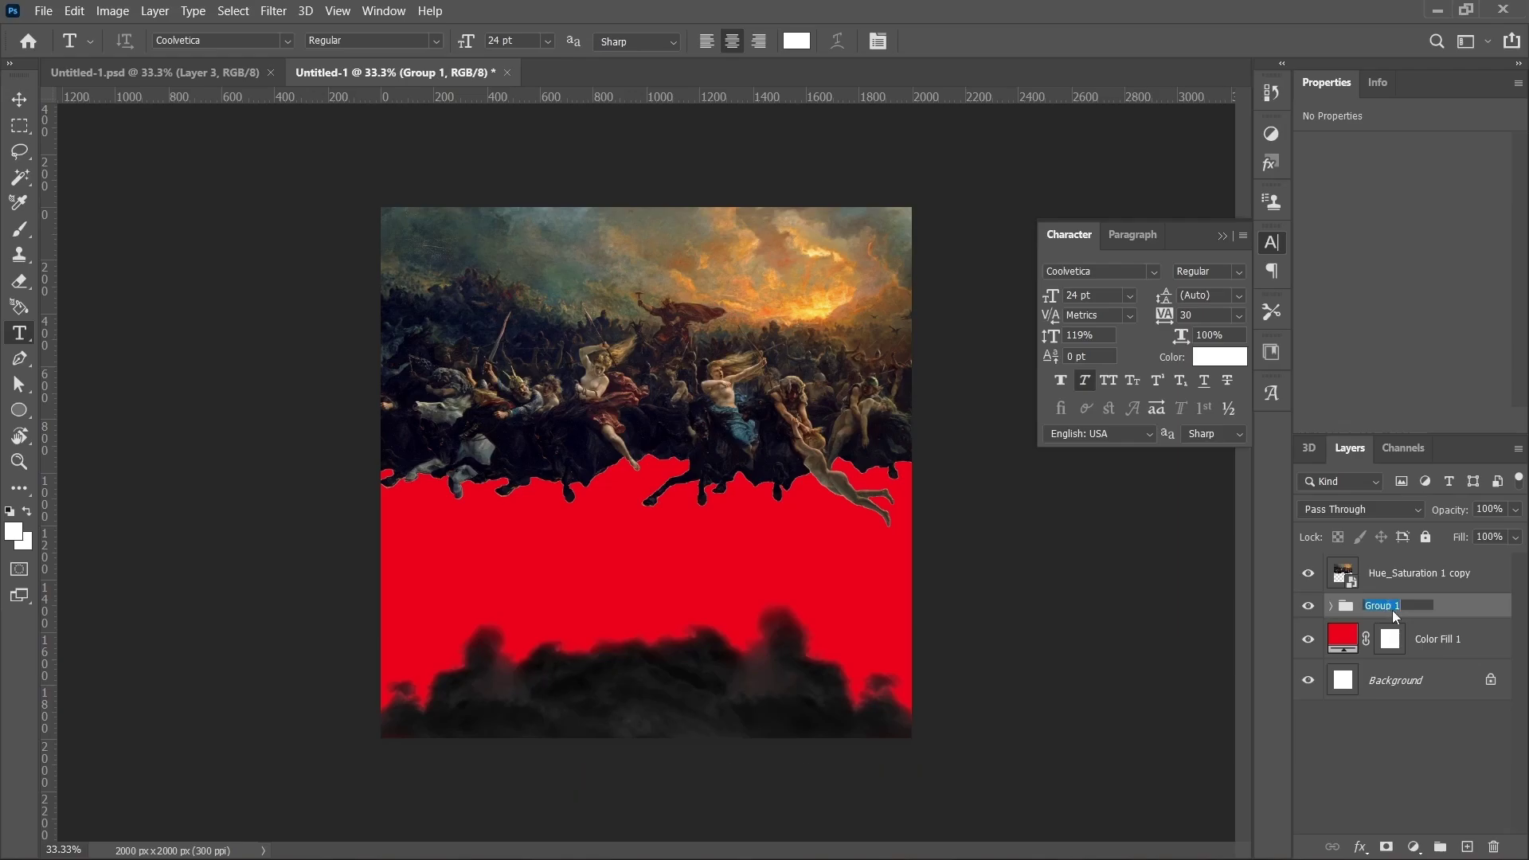
{"action": "type", "text": "cloud"}
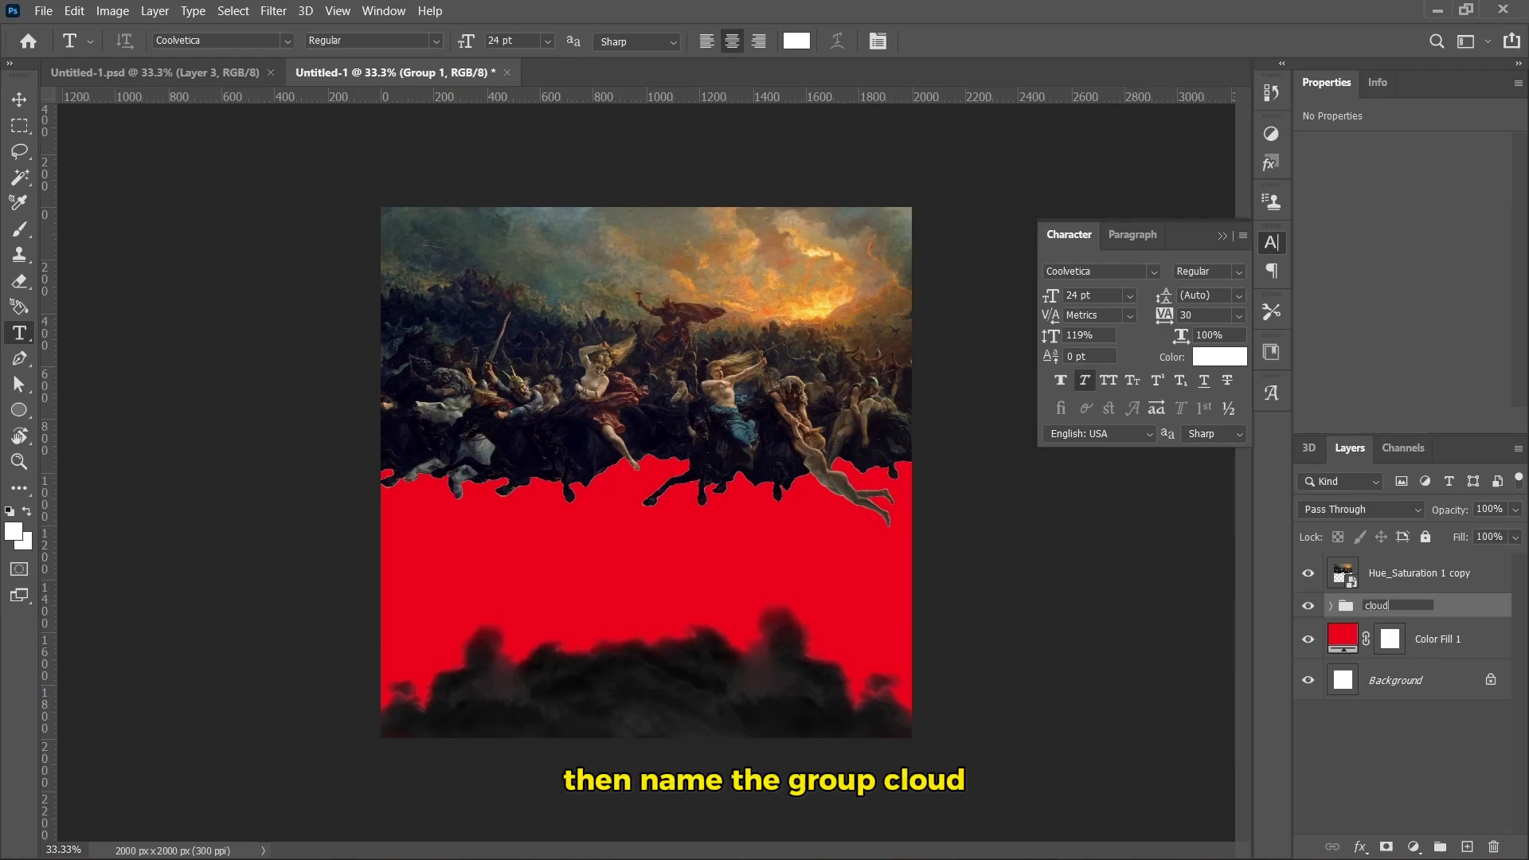
{"action": "left_click", "coordinate": [1407, 764]}
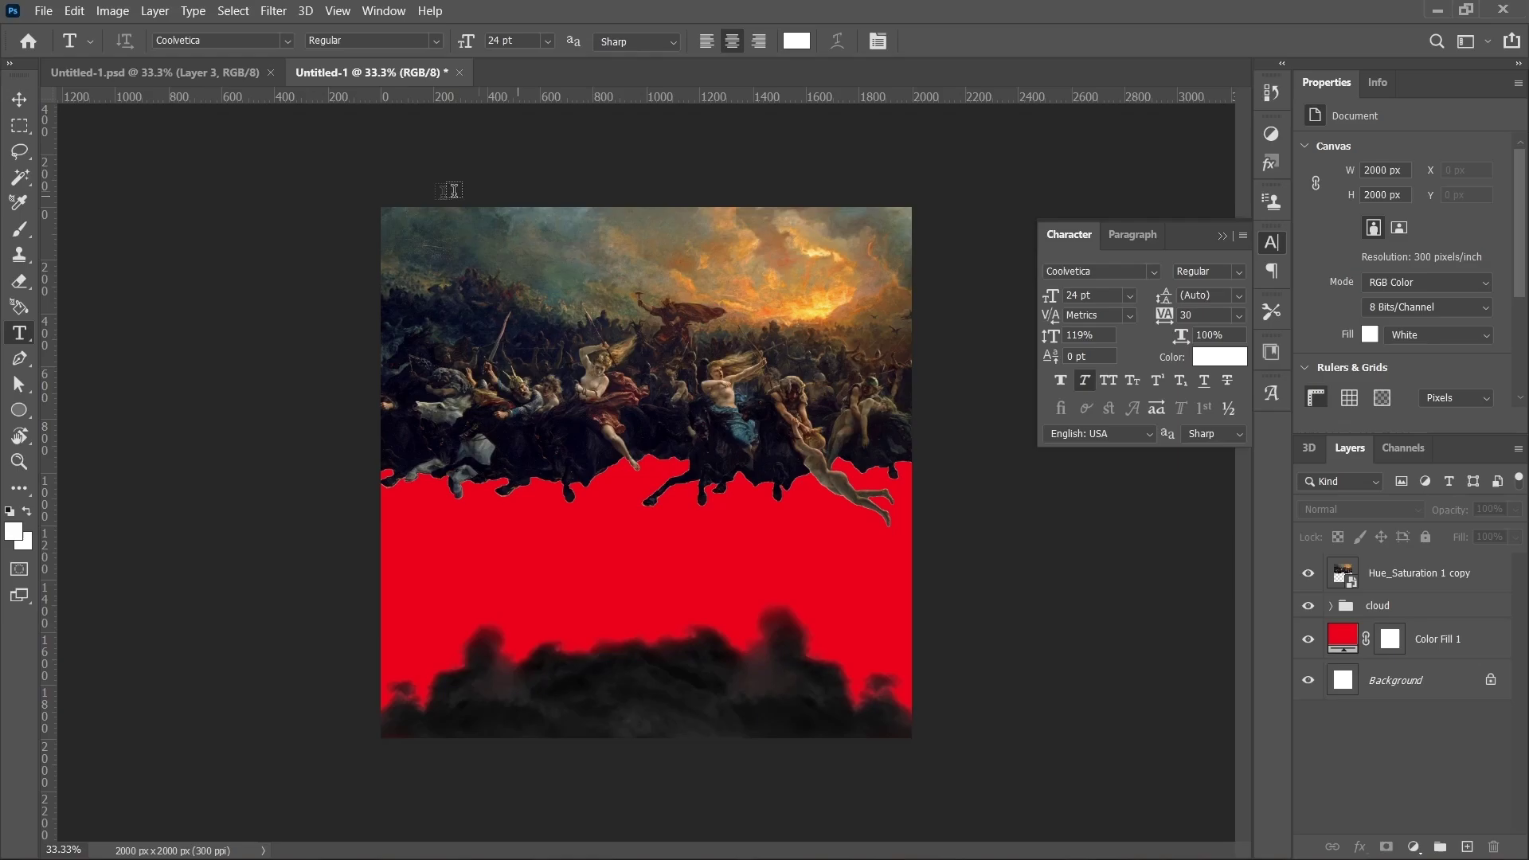
Type 'The Wild Hunting' in Futura Hv BT 14 pt on the red area.
{"action": "left_click", "coordinate": [288, 40]}
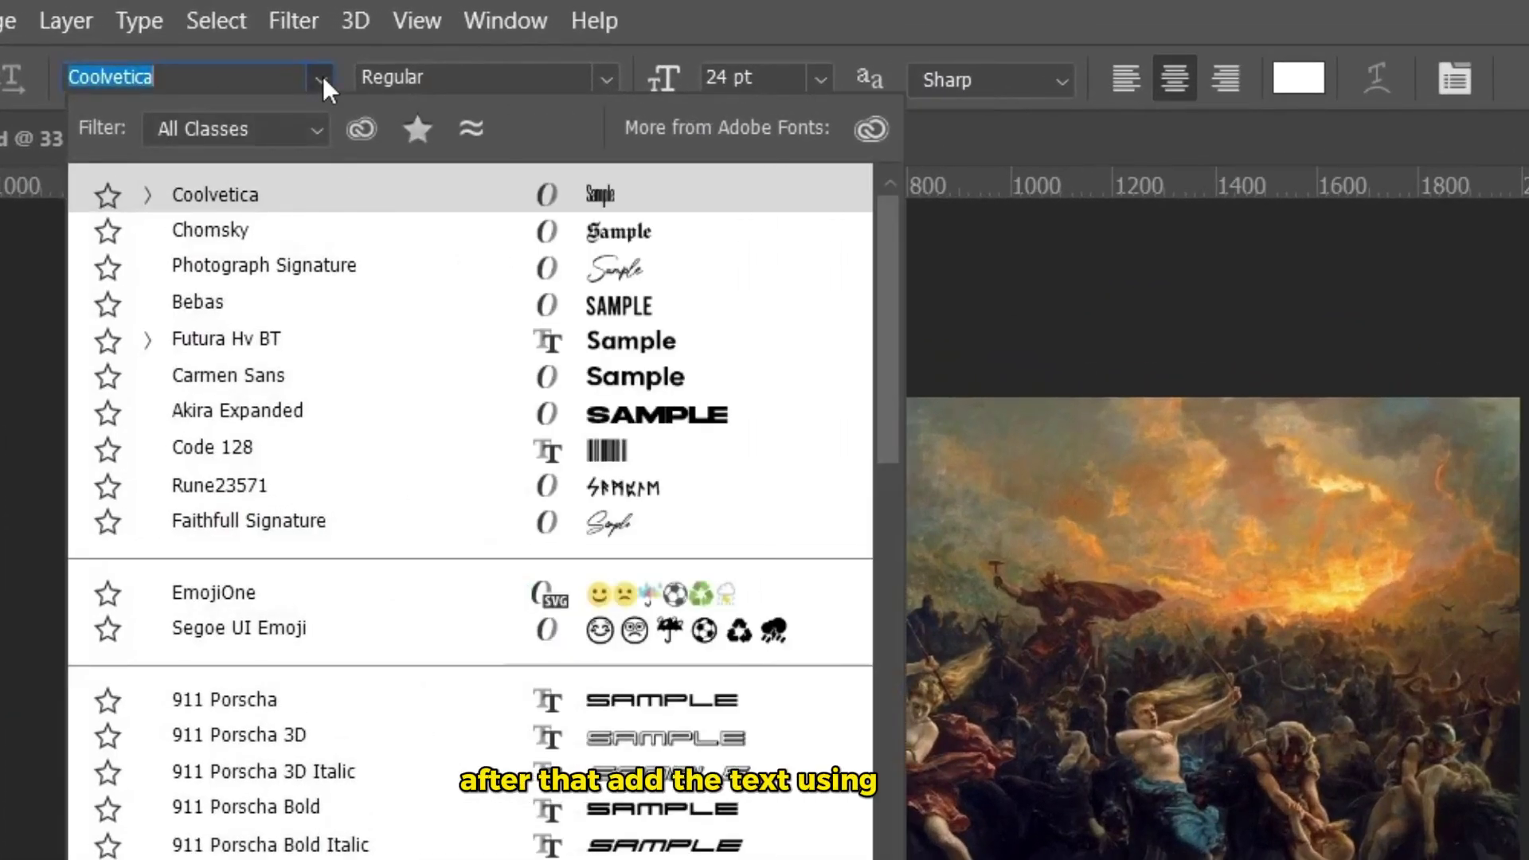
{"action": "left_click", "coordinate": [411, 336]}
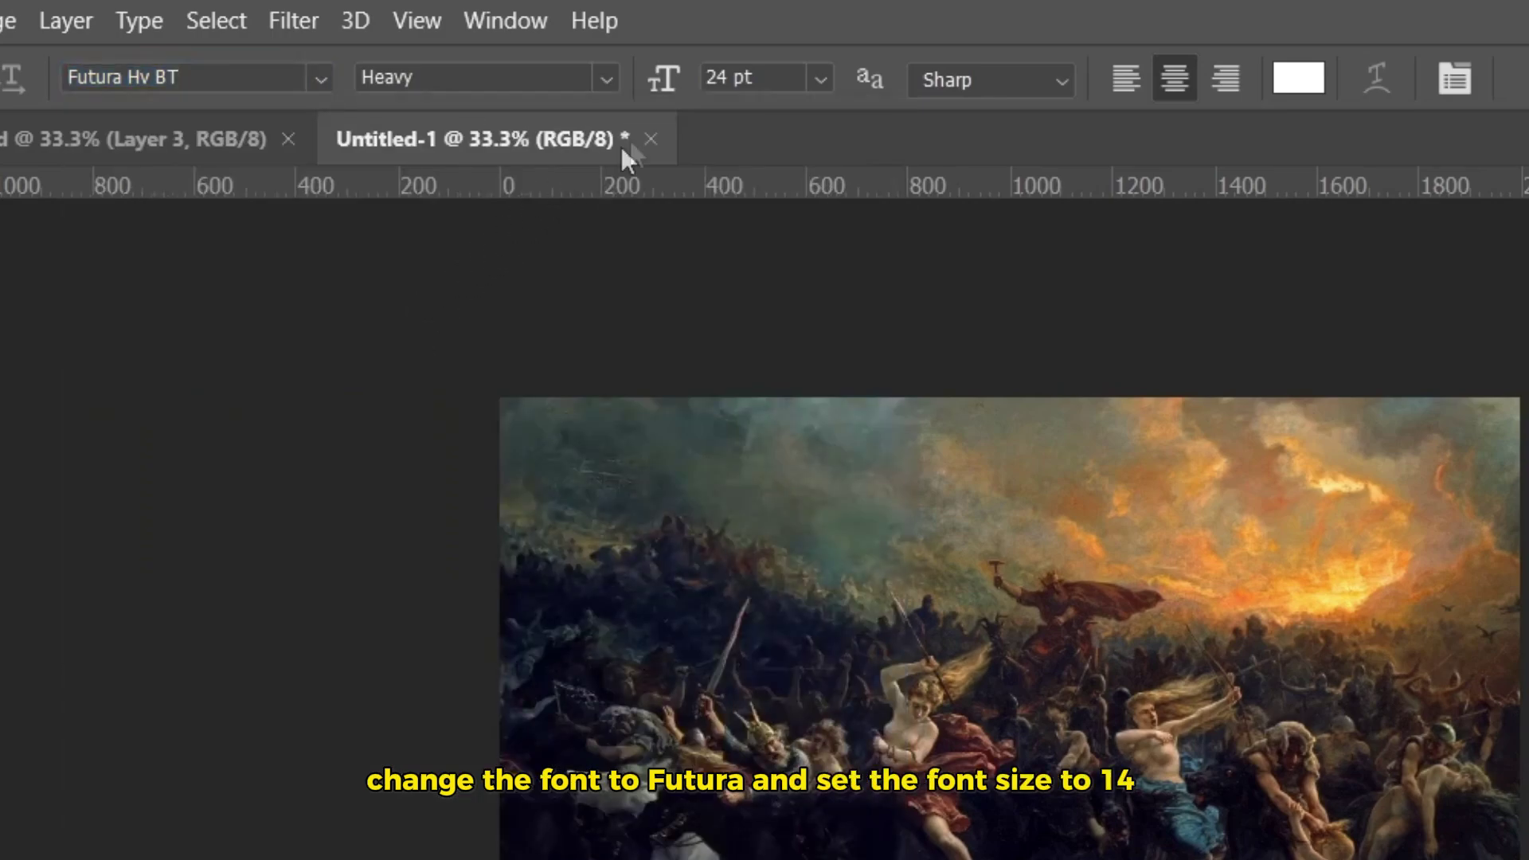
{"action": "left_click", "coordinate": [819, 79]}
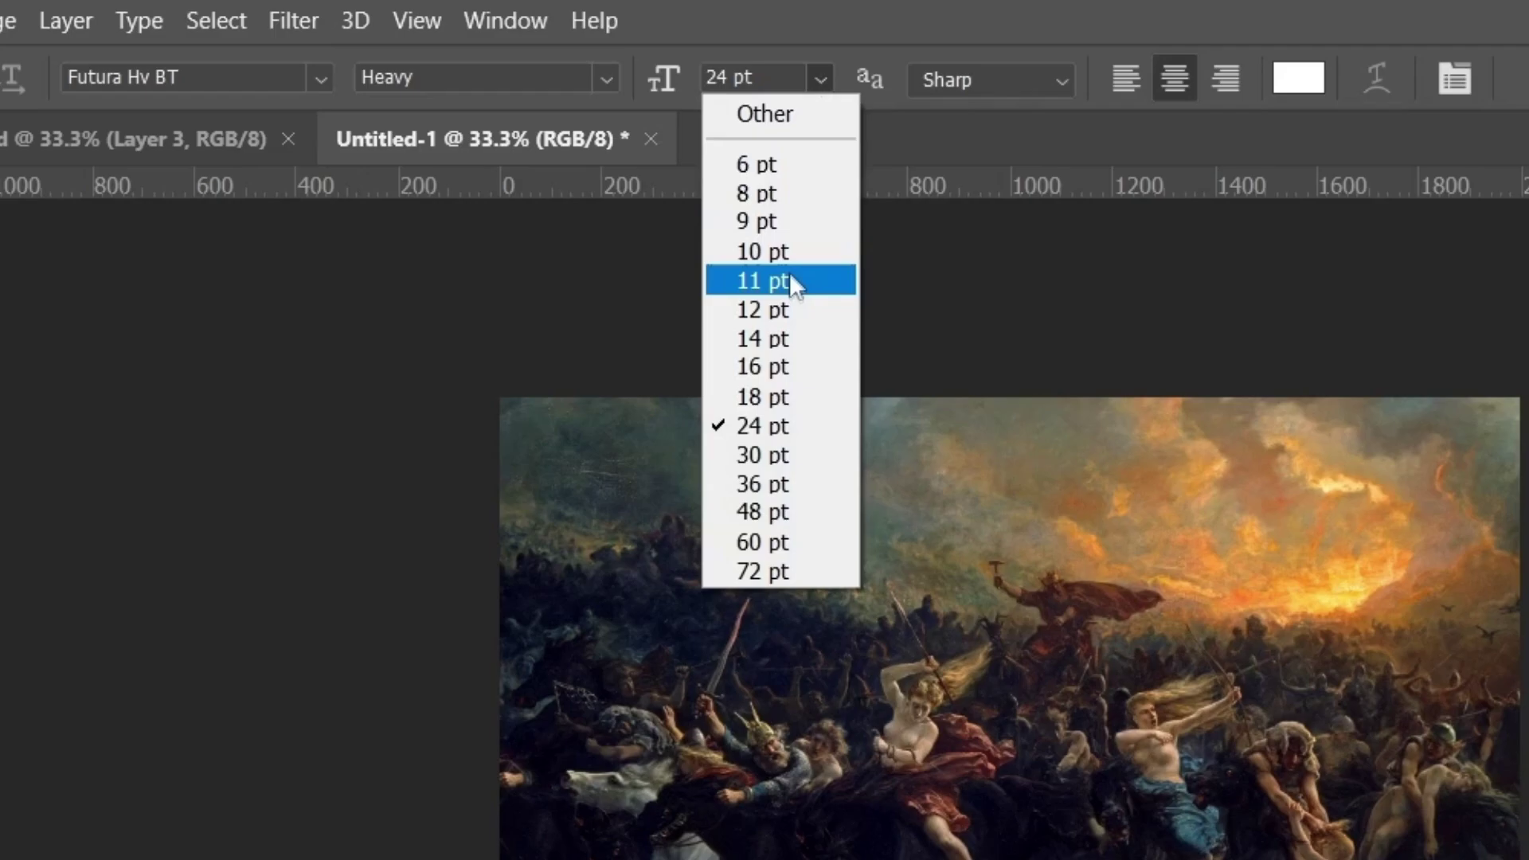
{"action": "left_click", "coordinate": [771, 337]}
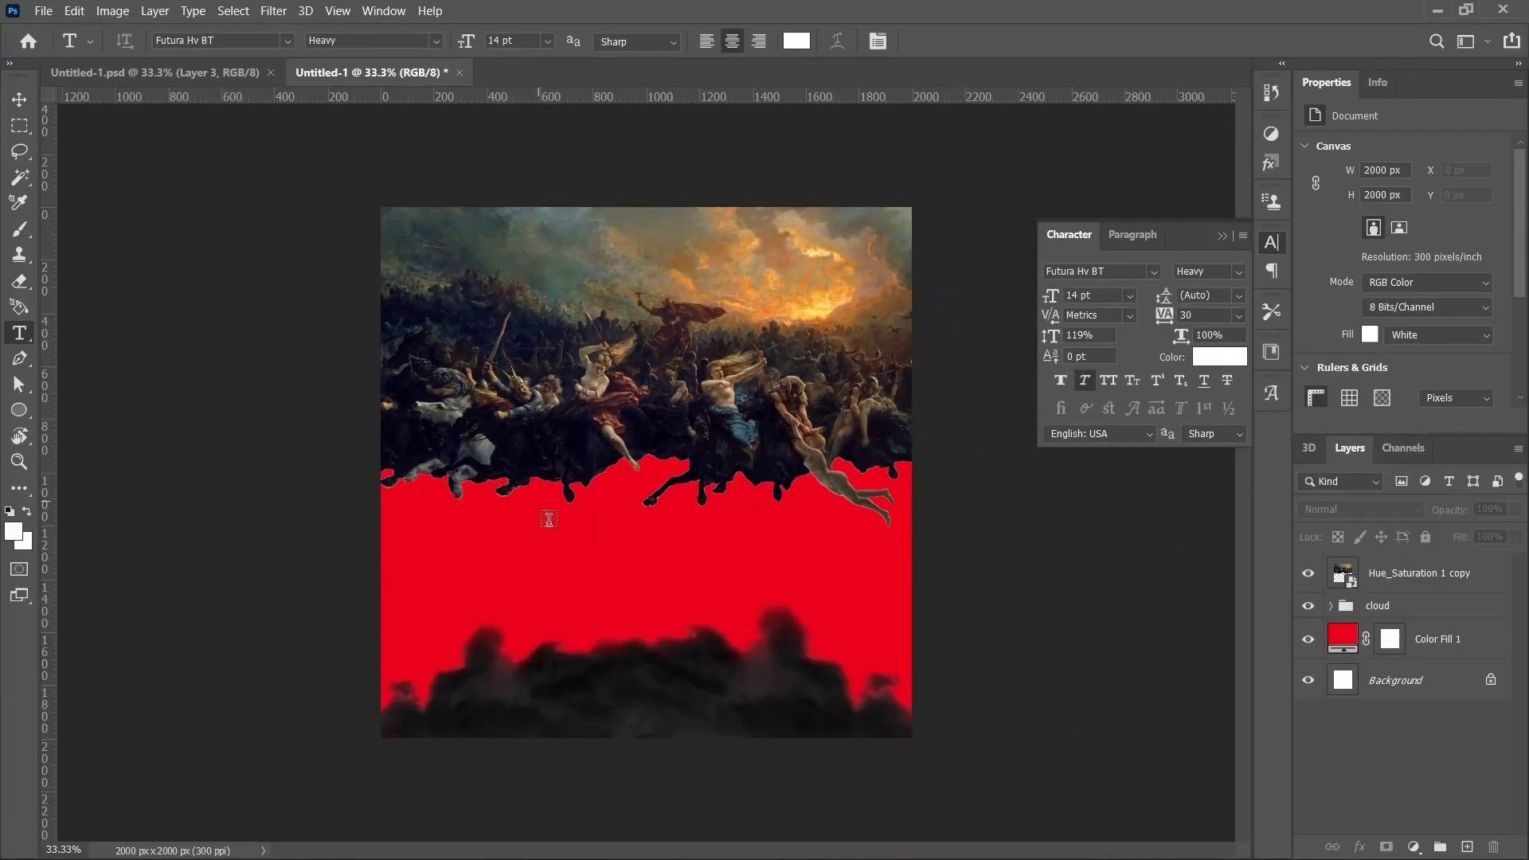
{"action": "left_click", "coordinate": [563, 527]}
{"action": "type", "text": "Th"}
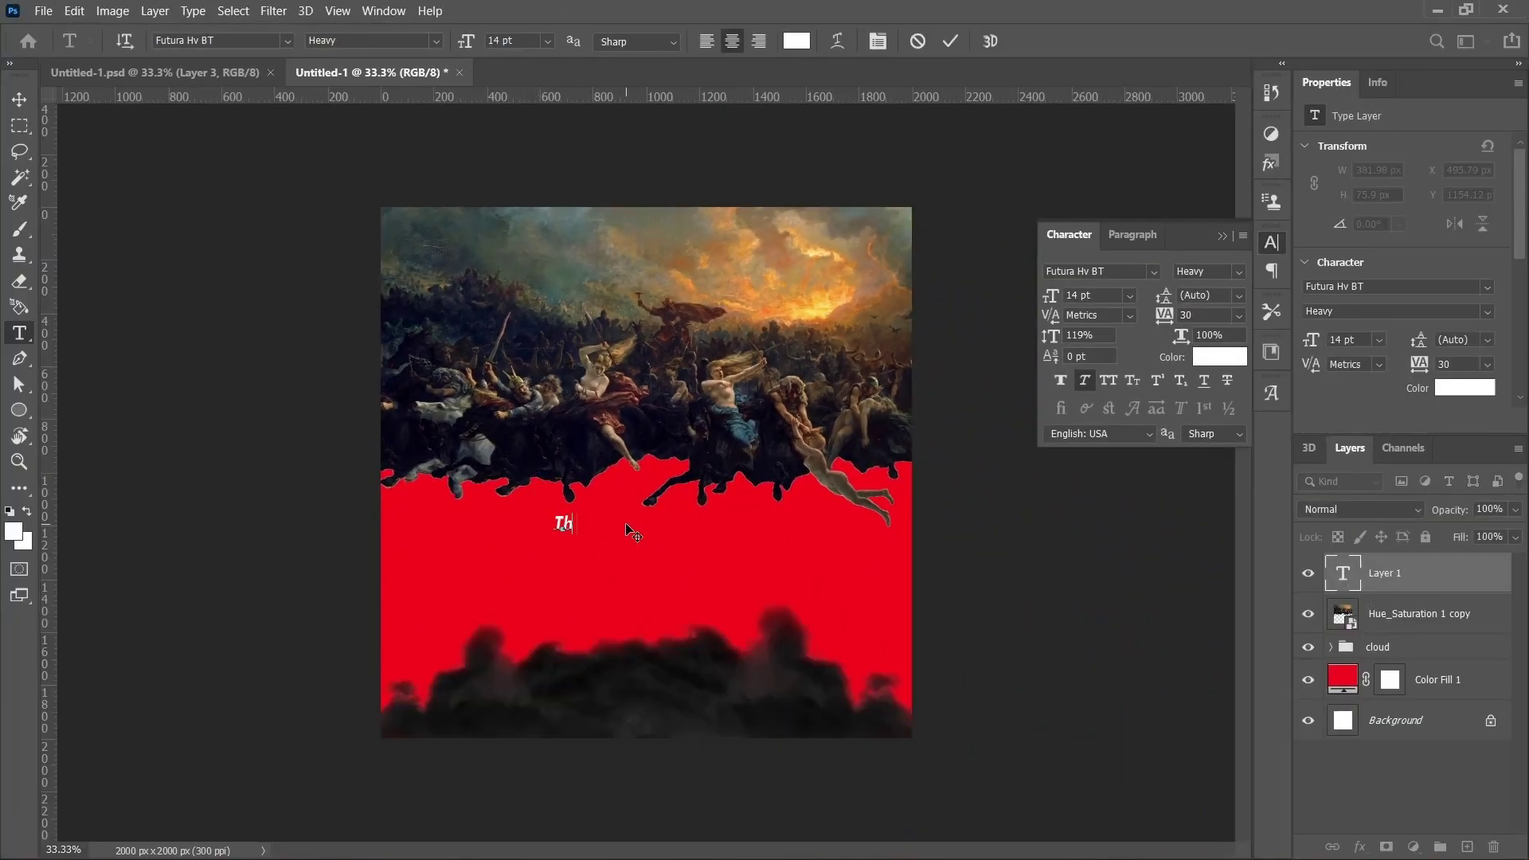
{"action": "type", "text": "e Wild Hunting"}
{"action": "left_click_drag", "start_coordinate": [568, 561], "coordinate": [624, 565]}
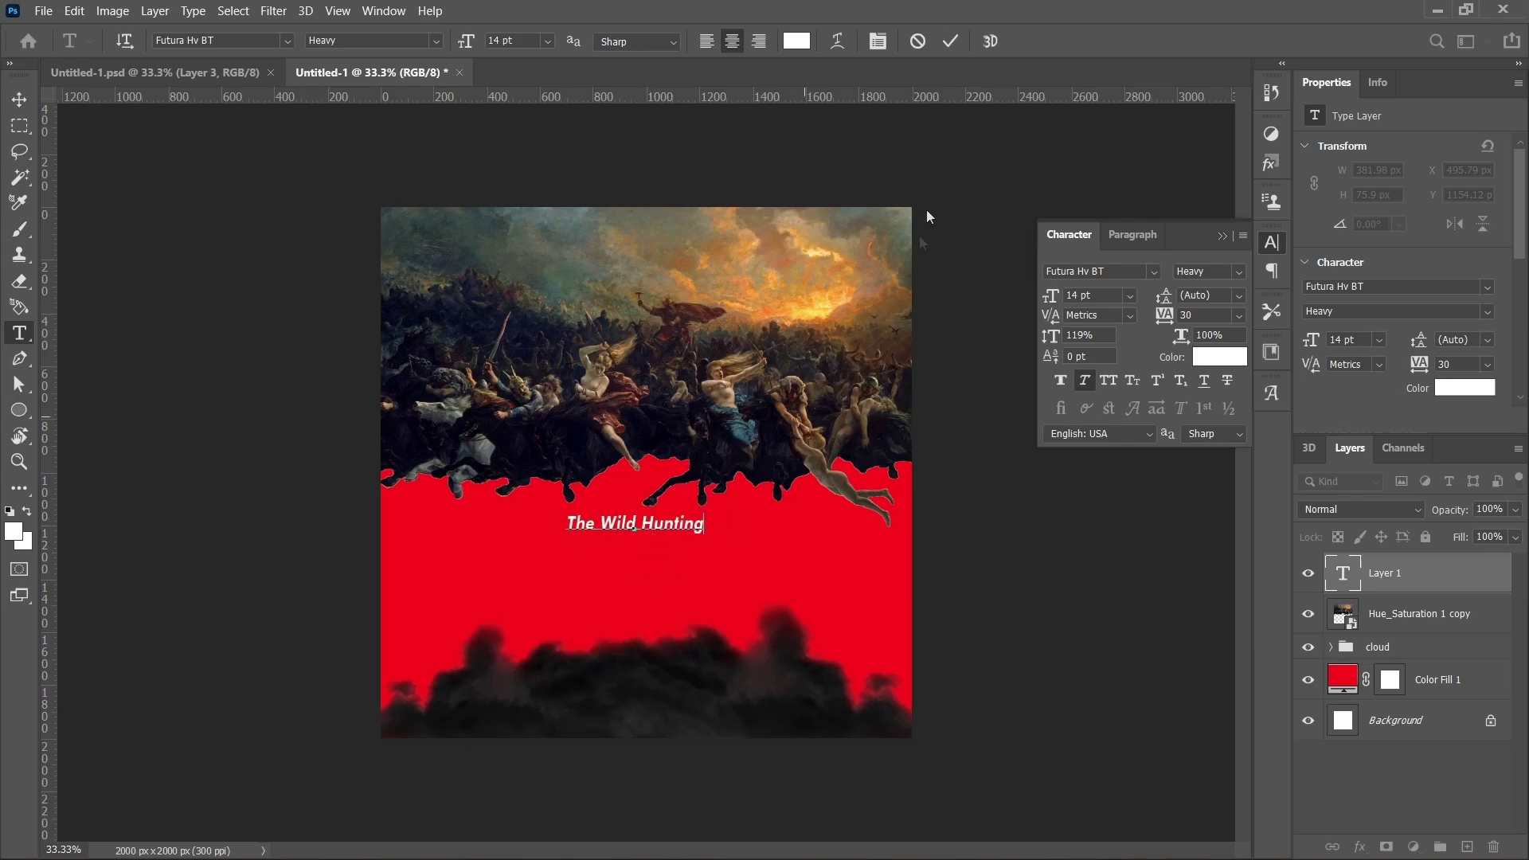
{"action": "left_click", "coordinate": [945, 42]}
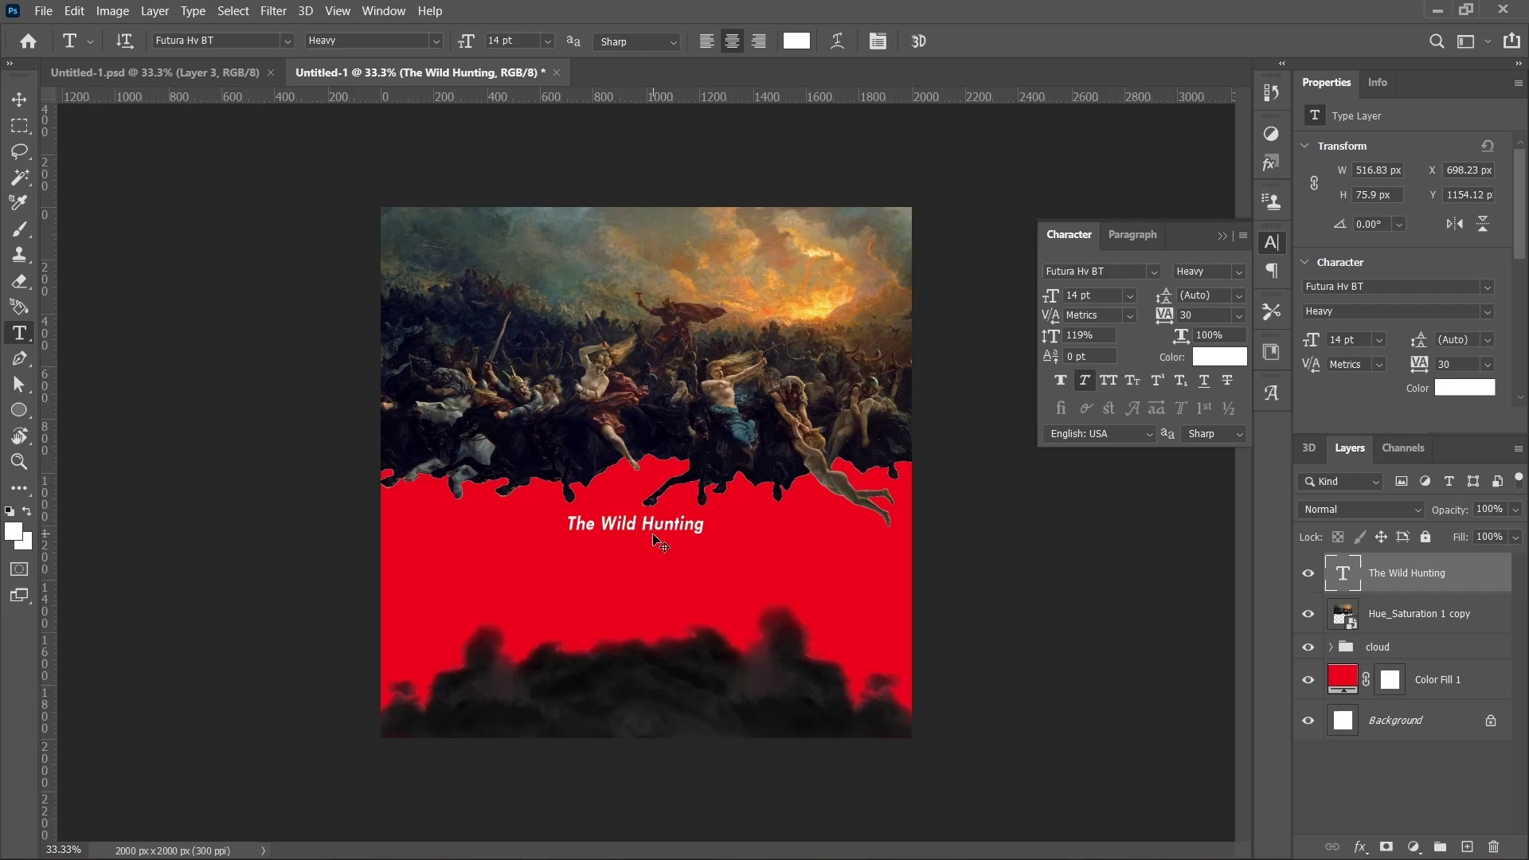
Centre The Wild Hunting horizontally on the canvas.
{"action": "key", "text": "ctrl+t"}
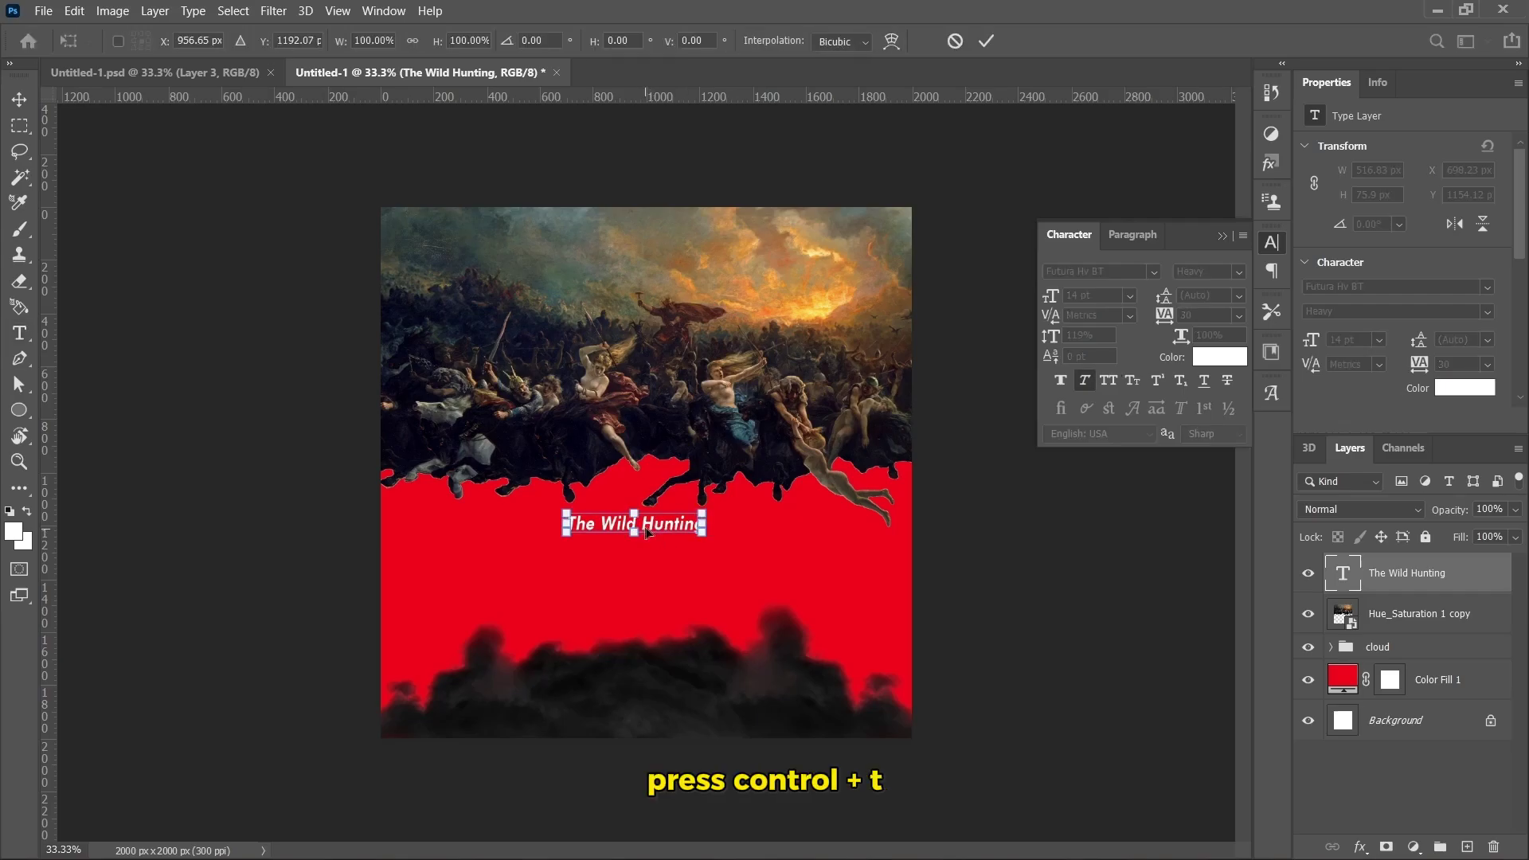
{"action": "left_click_drag", "start_coordinate": [647, 531], "coordinate": [662, 523]}
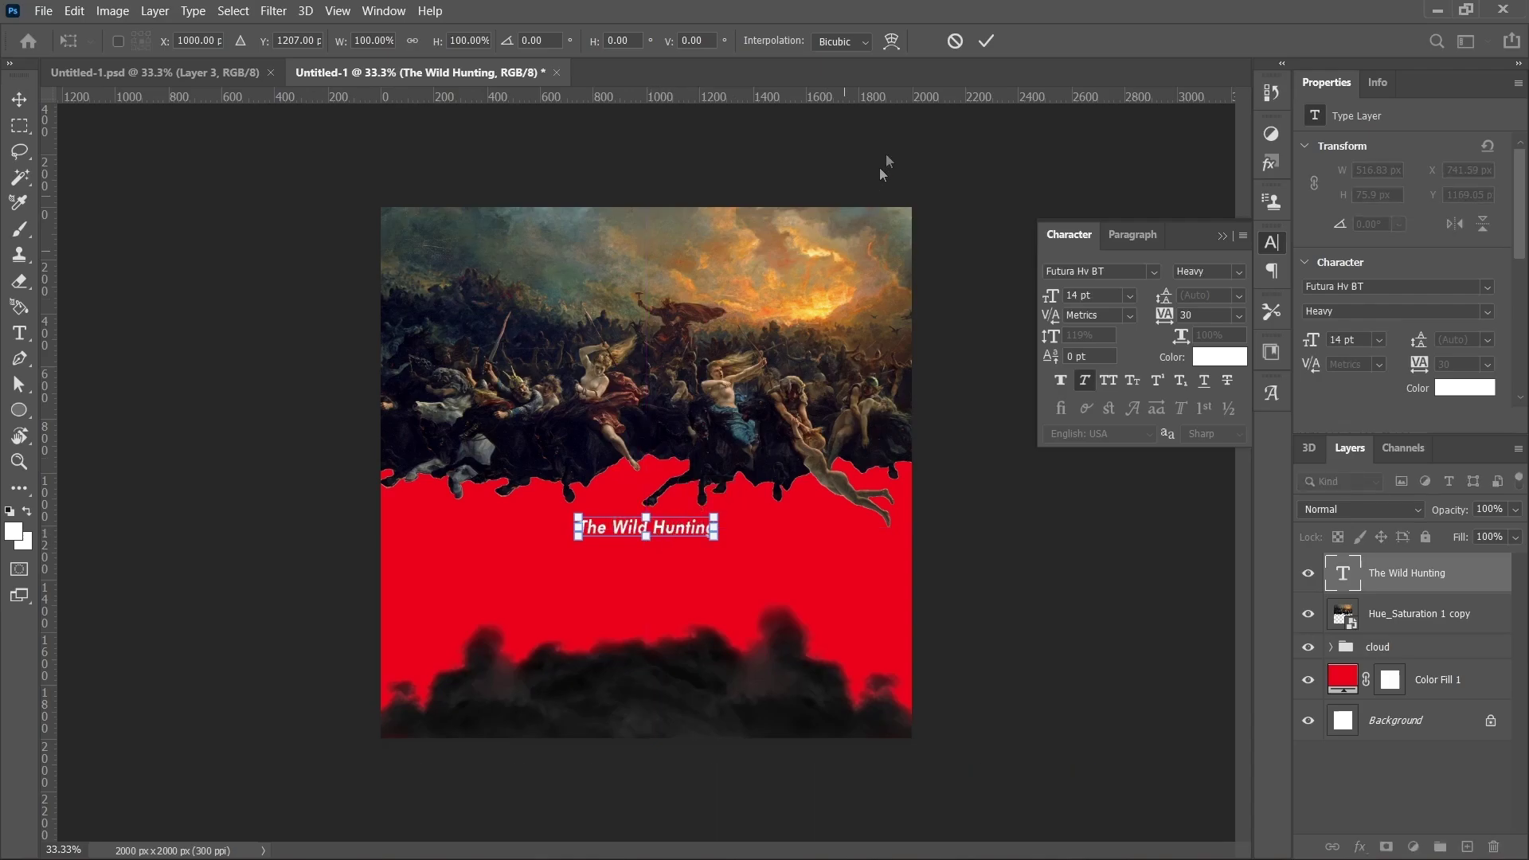
{"action": "left_click", "coordinate": [994, 44]}
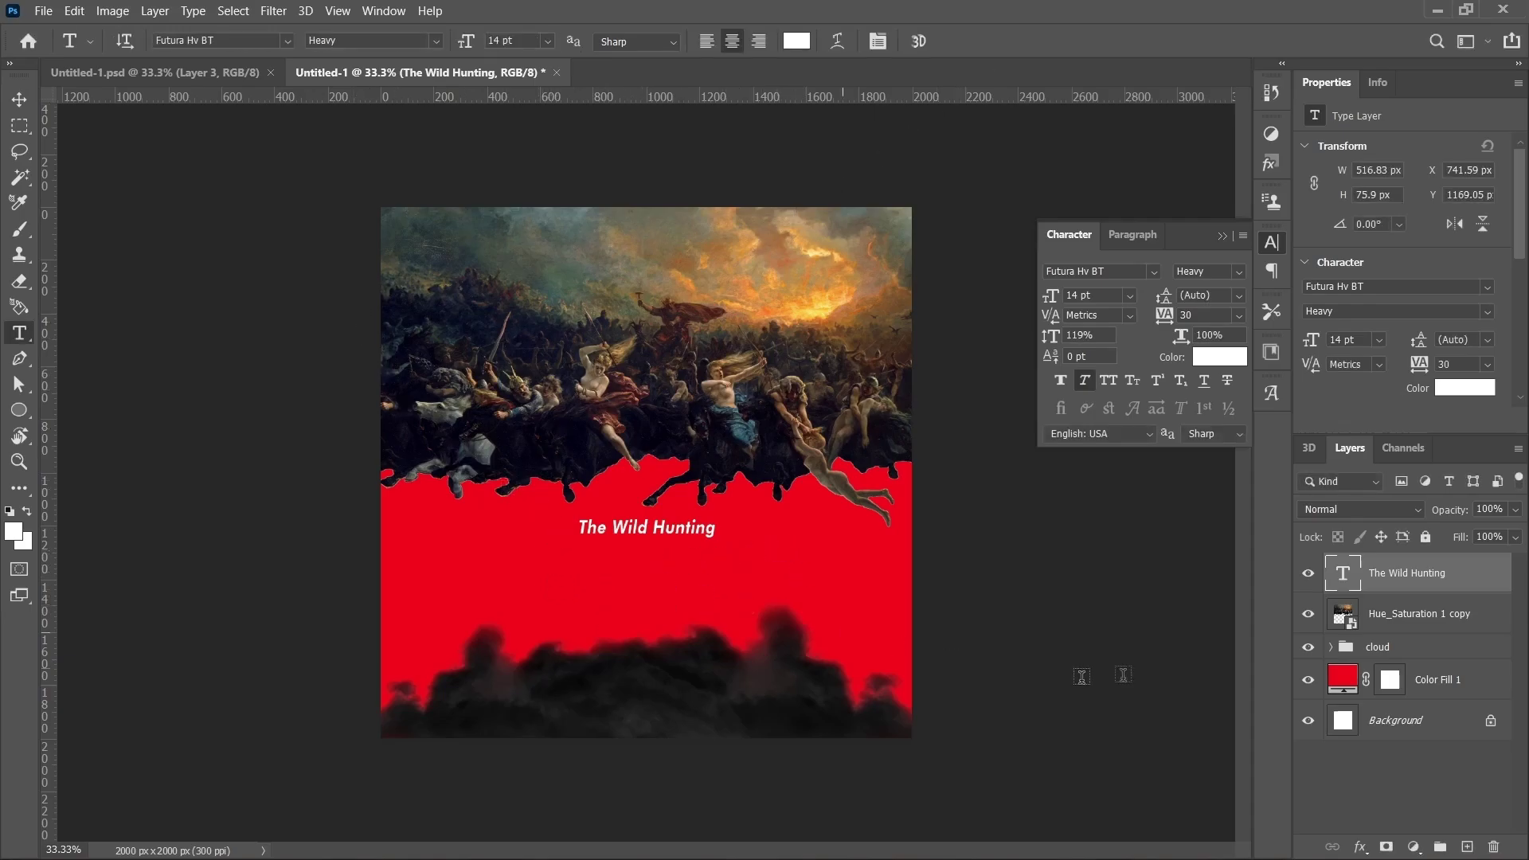
Start a new text line below the title in Photograph Signature at 36 pt.
{"action": "left_click", "coordinate": [586, 559]}
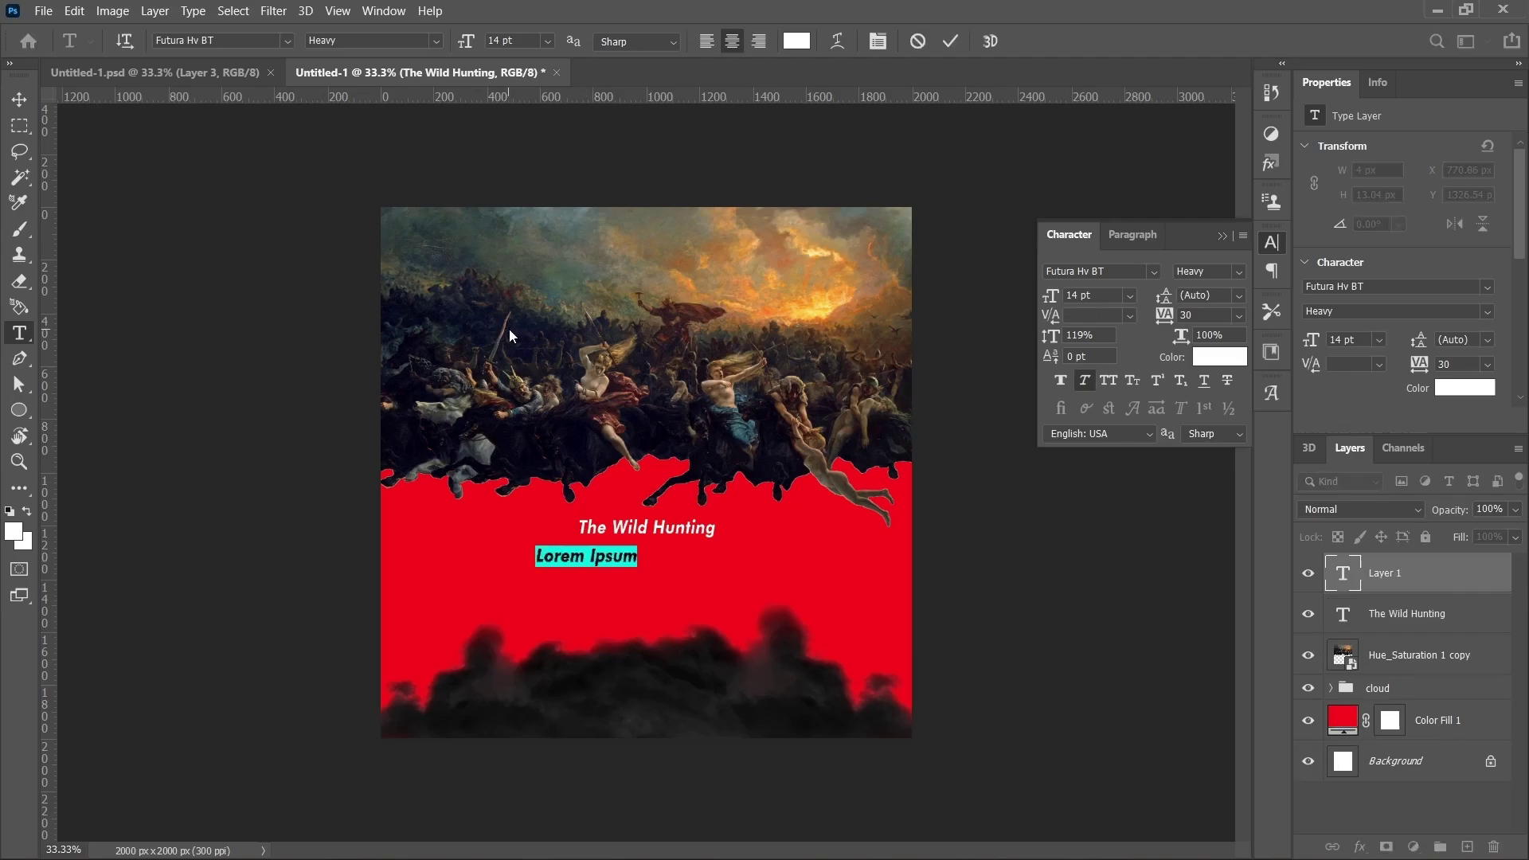
{"action": "left_click", "coordinate": [286, 40]}
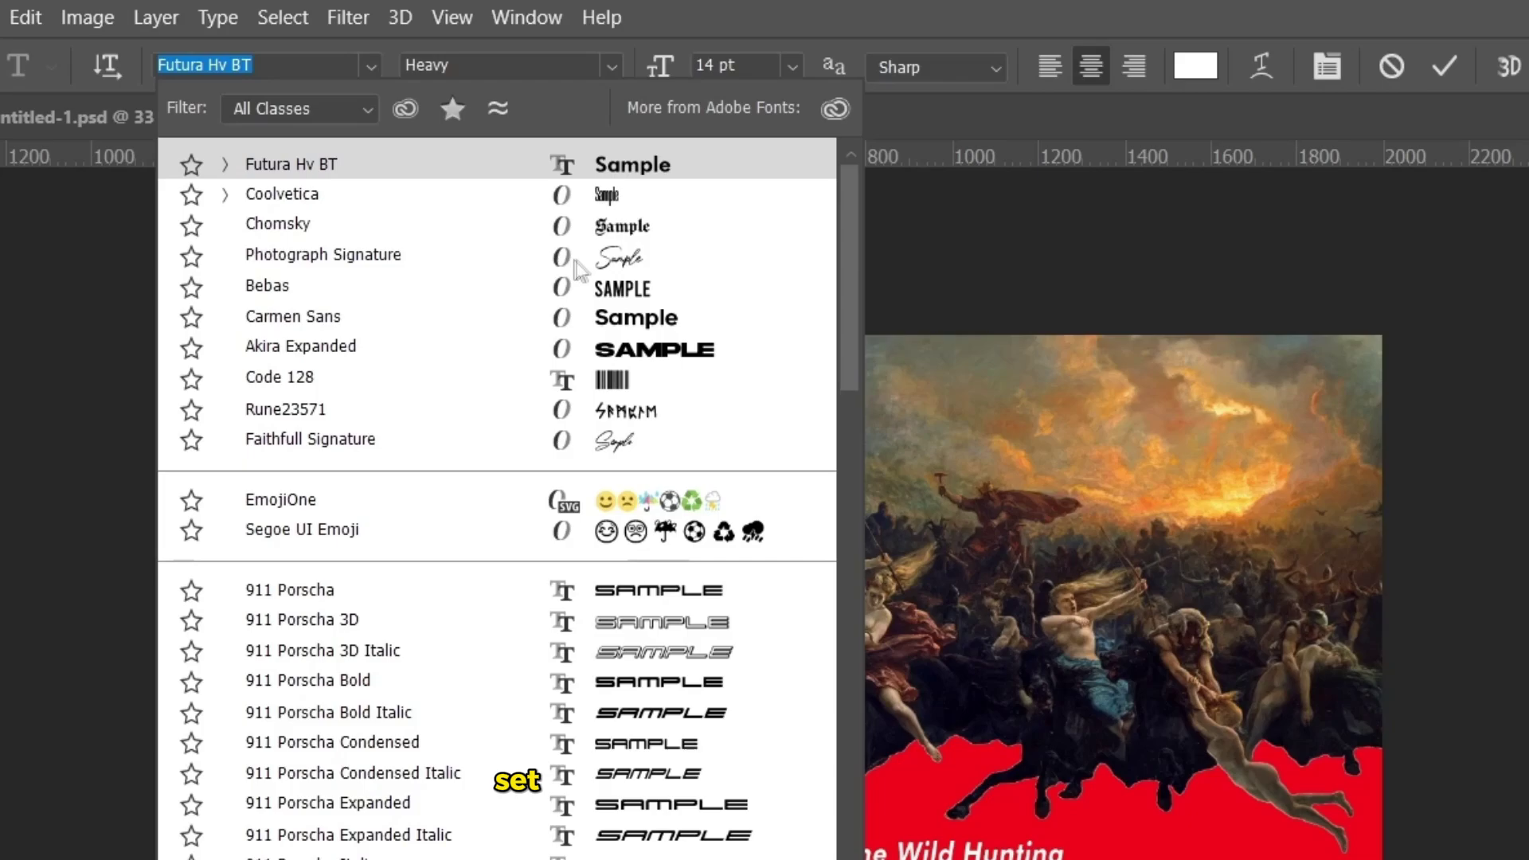
{"action": "left_click", "coordinate": [581, 260]}
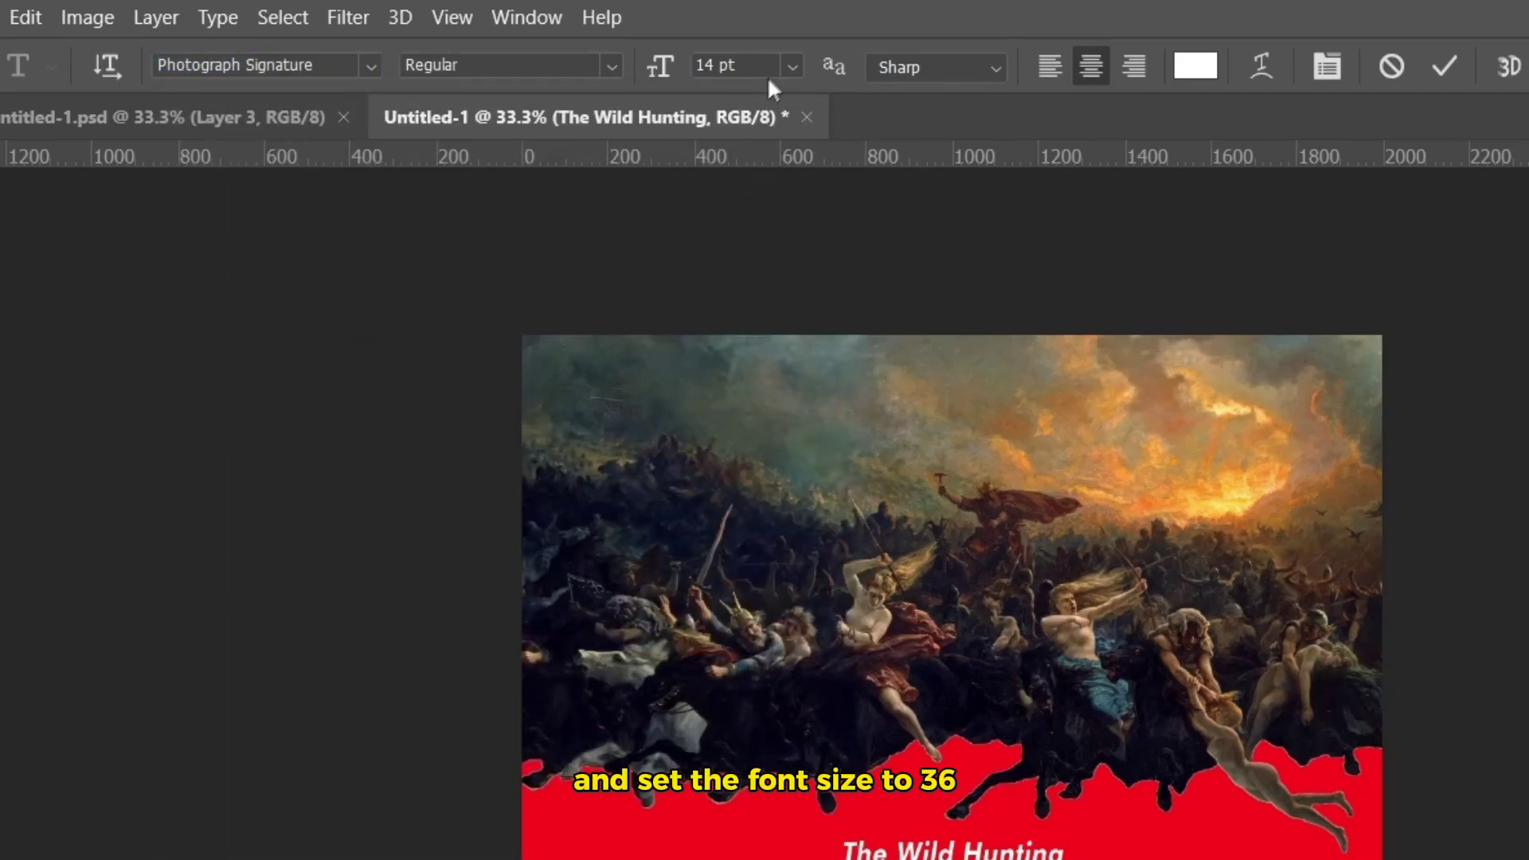
{"action": "left_click", "coordinate": [792, 66]}
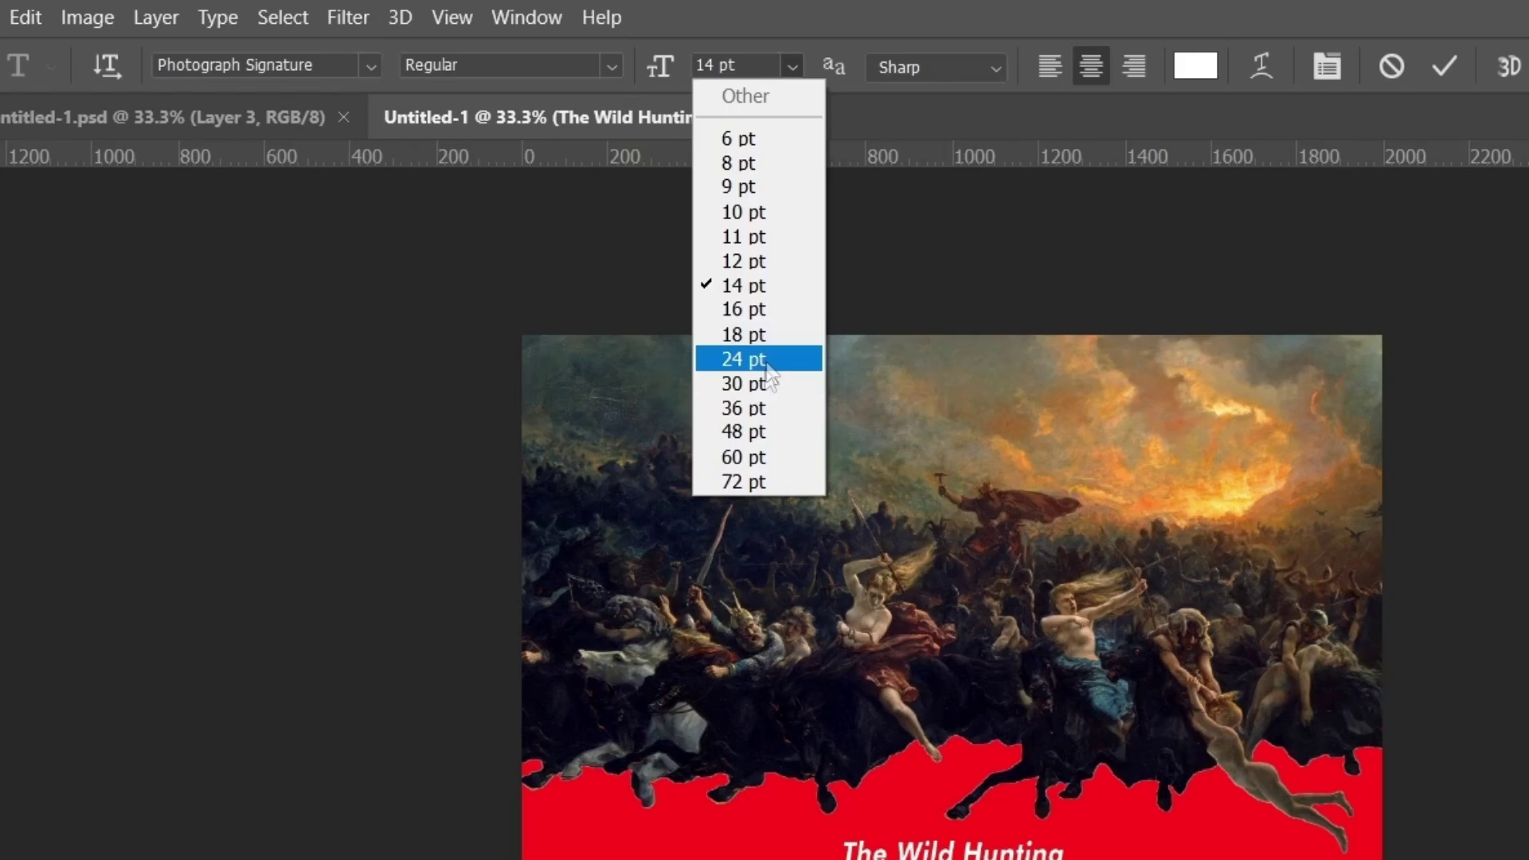
{"action": "left_click", "coordinate": [754, 408]}
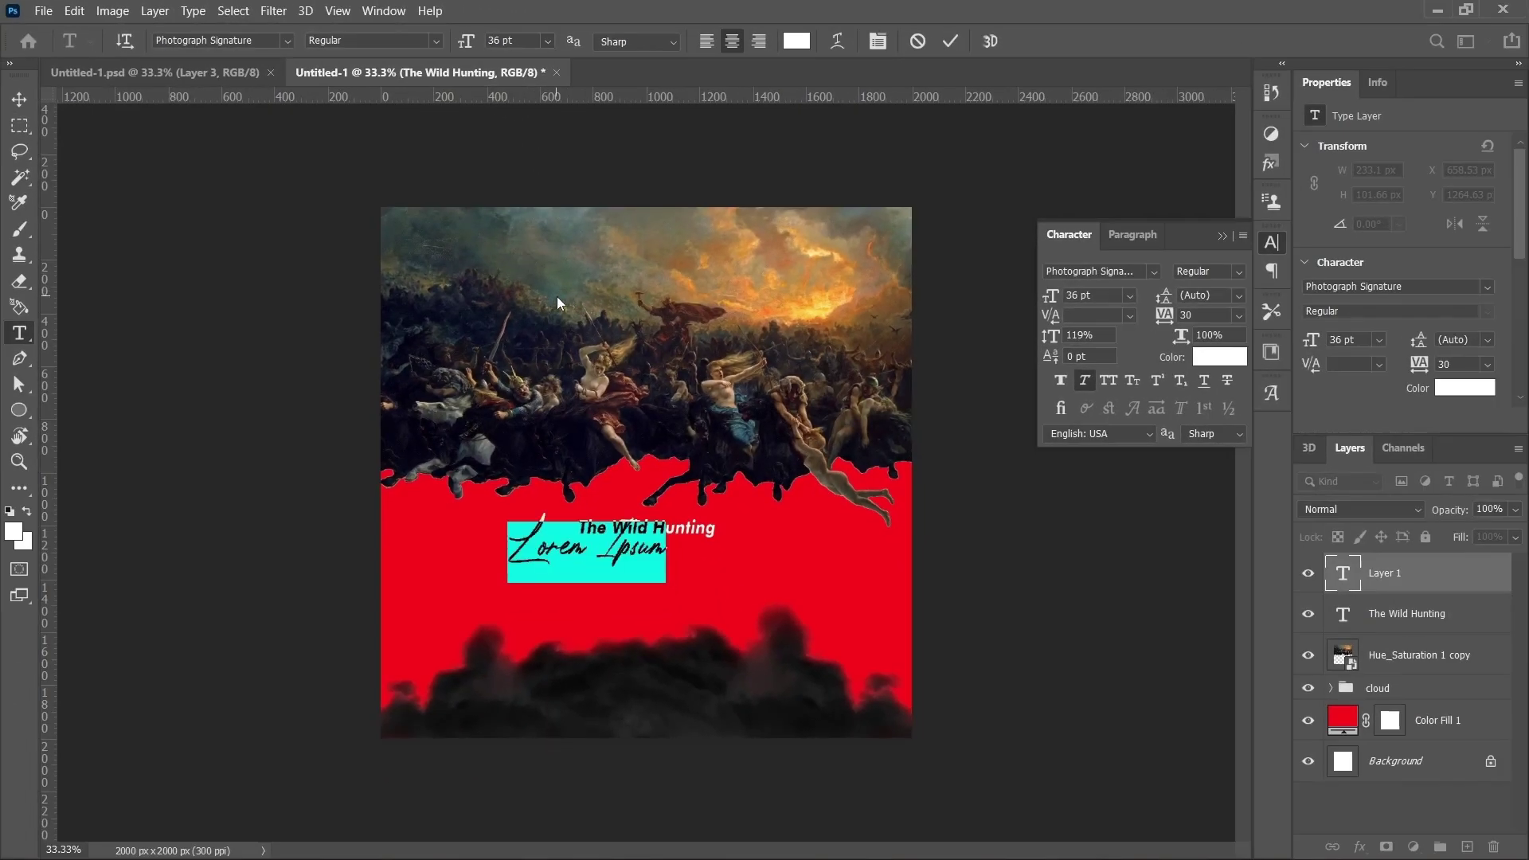
{"action": "type", "text": "T"}
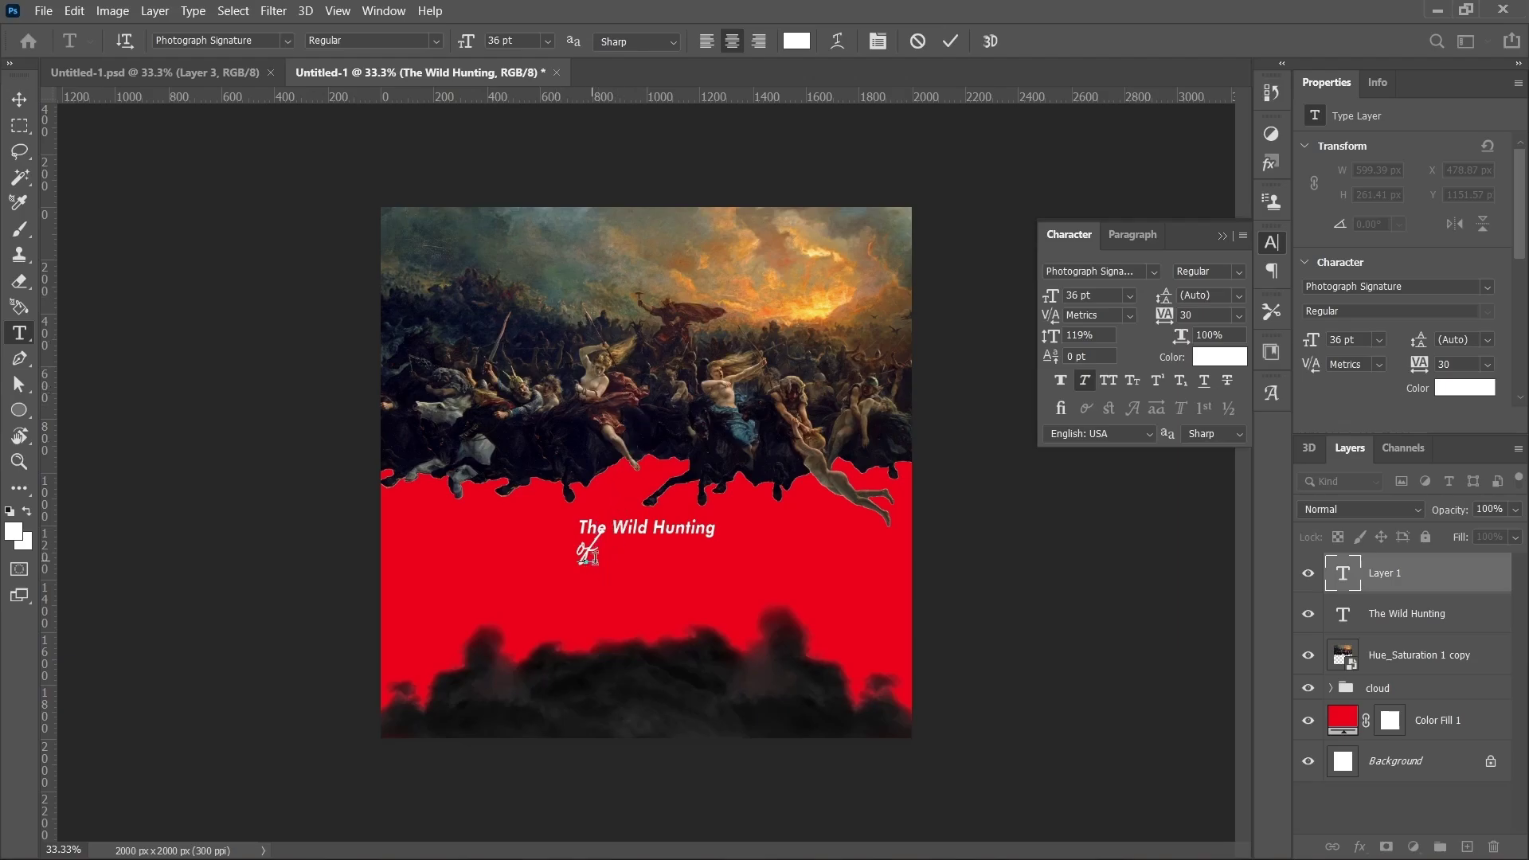
Colour the script text dark grey #151515.
{"action": "key", "text": "ctrl+a"}
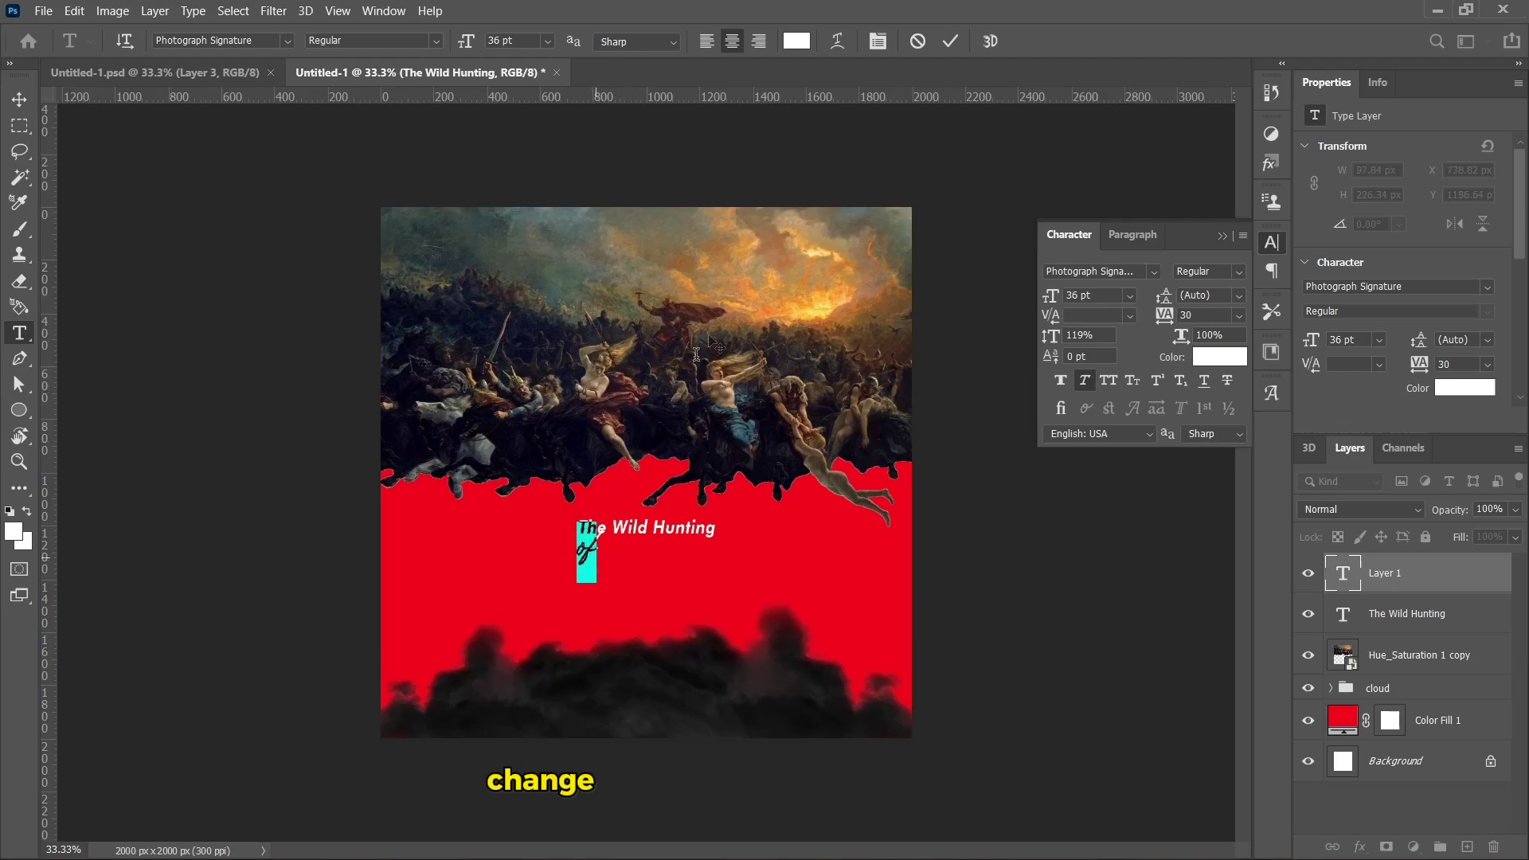
{"action": "left_click", "coordinate": [798, 43]}
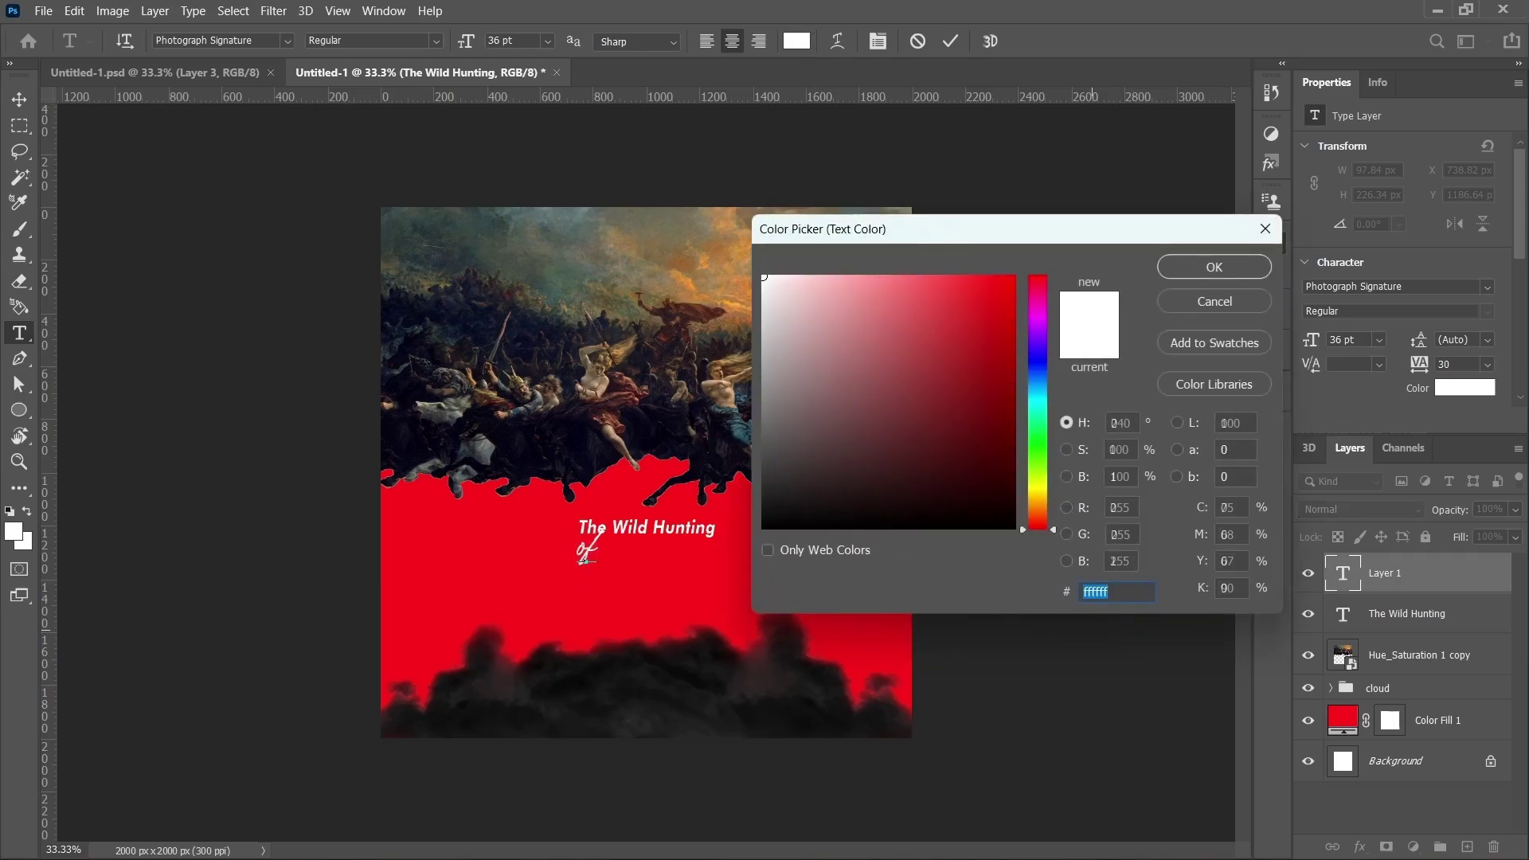
{"action": "type", "text": "15151"}
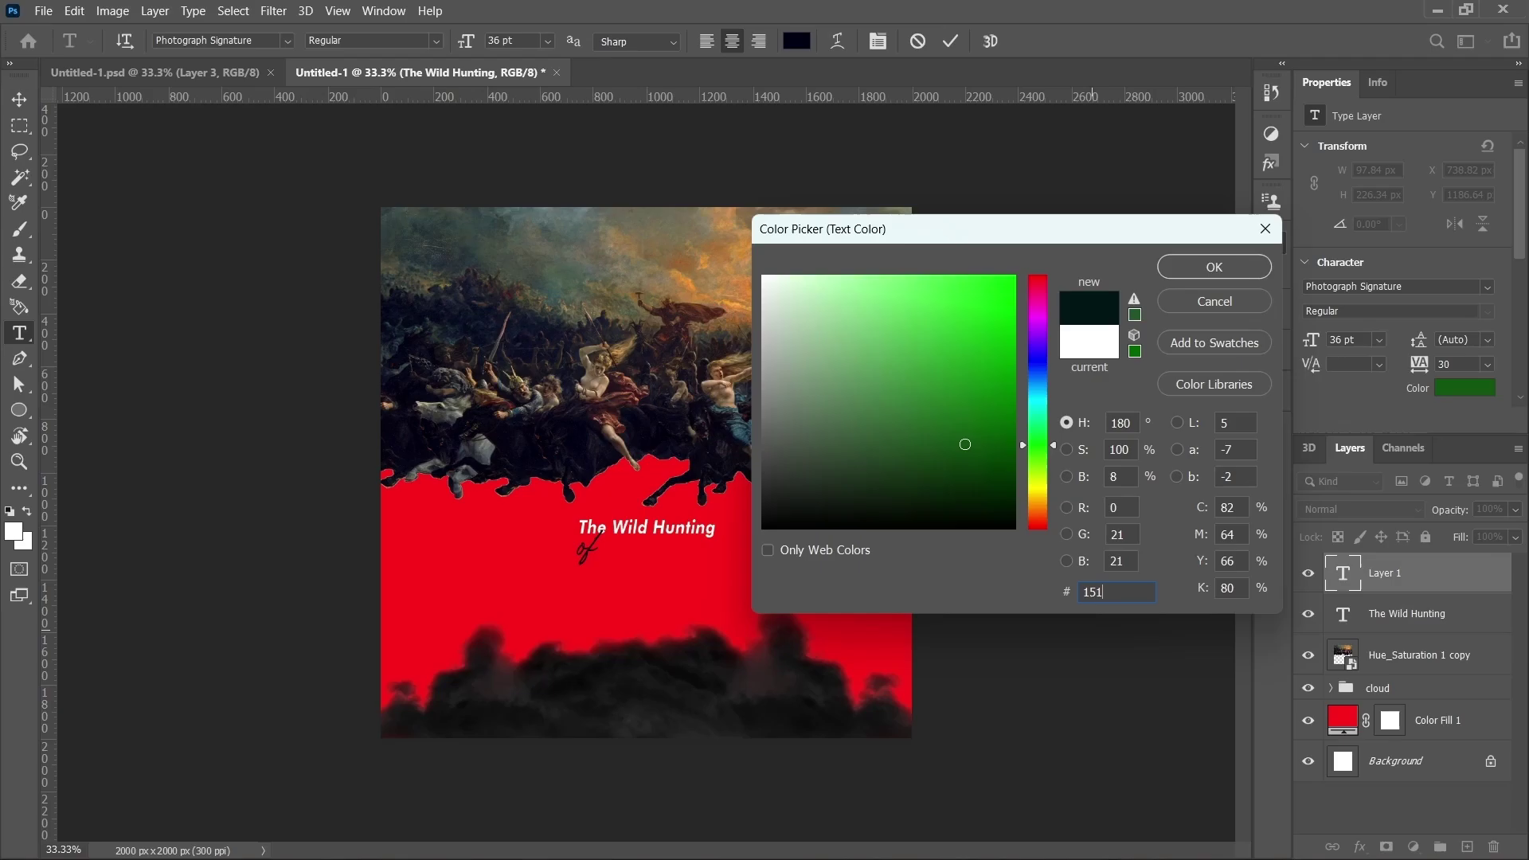
{"action": "type", "text": "5"}
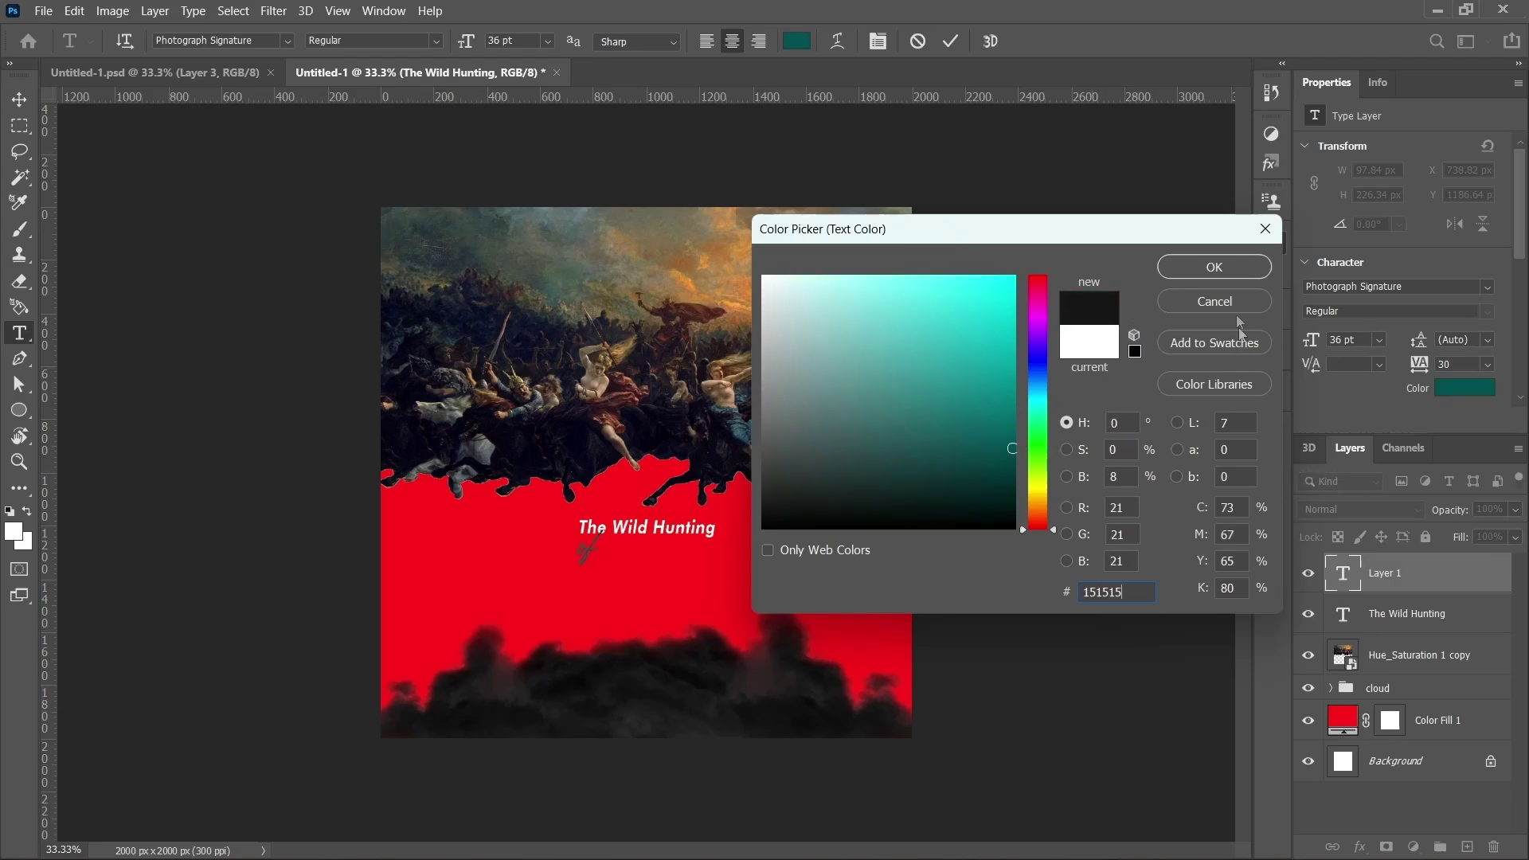
{"action": "left_click", "coordinate": [1227, 273]}
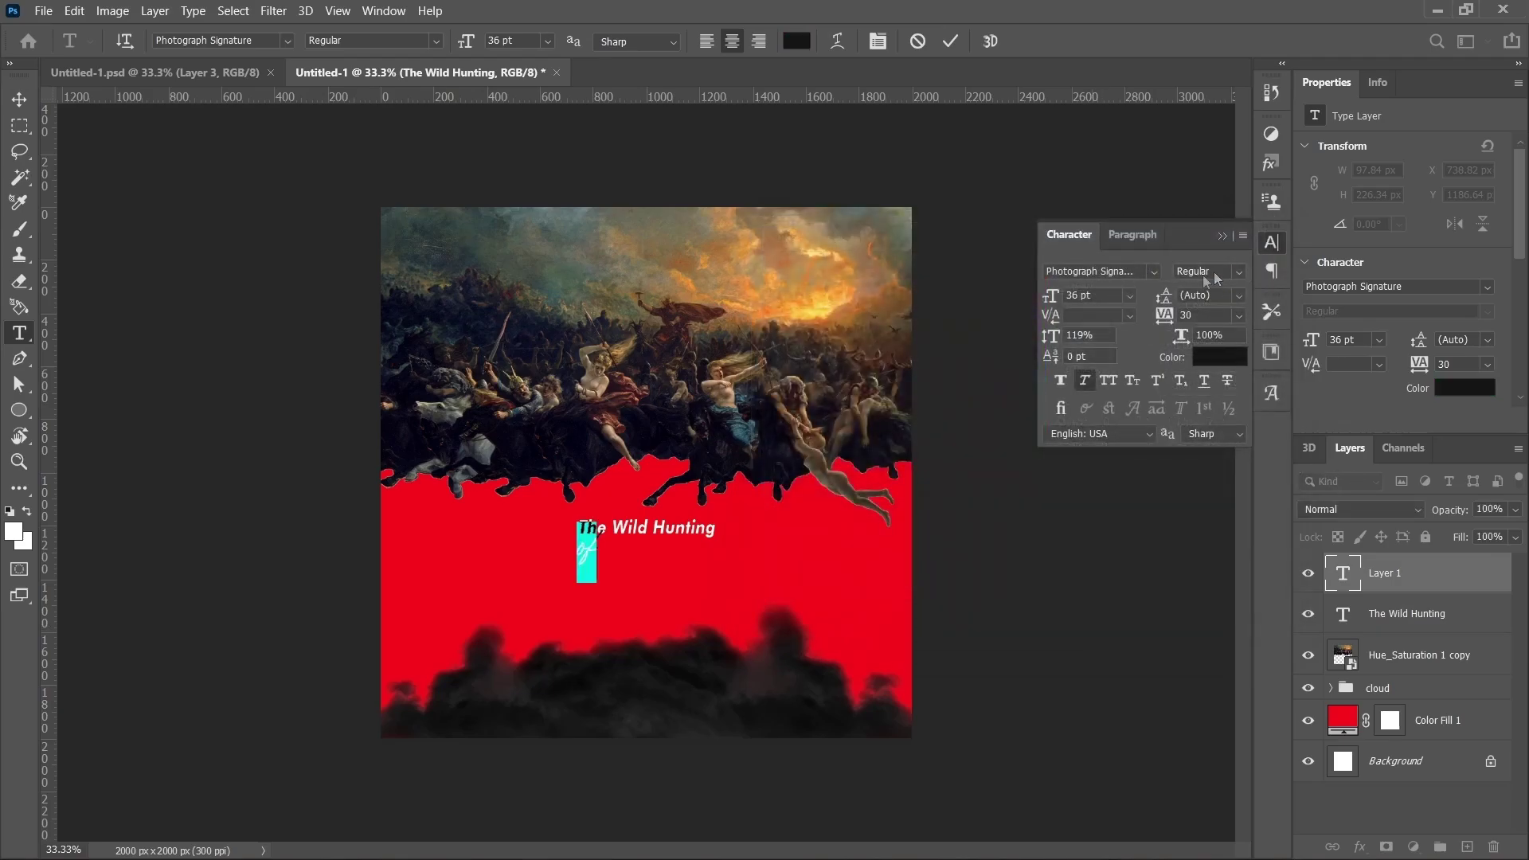
Commit the word 'of' and centre it beneath The Wild Hunting.
{"action": "left_click", "coordinate": [595, 556]}
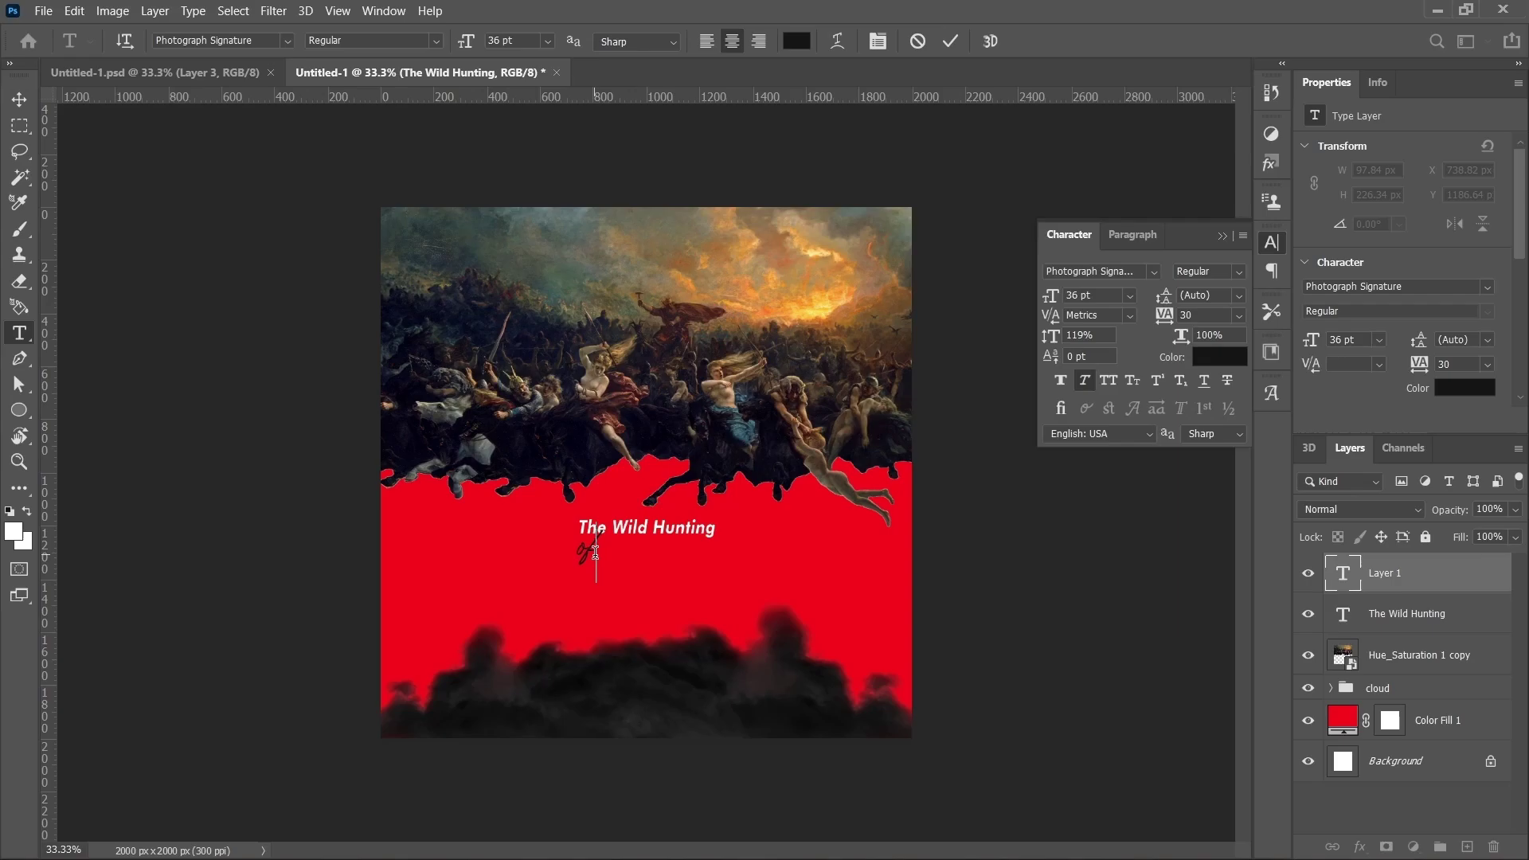
{"action": "left_click_drag", "start_coordinate": [585, 607], "coordinate": [638, 602]}
{"action": "key", "text": "ctrl+Return"}
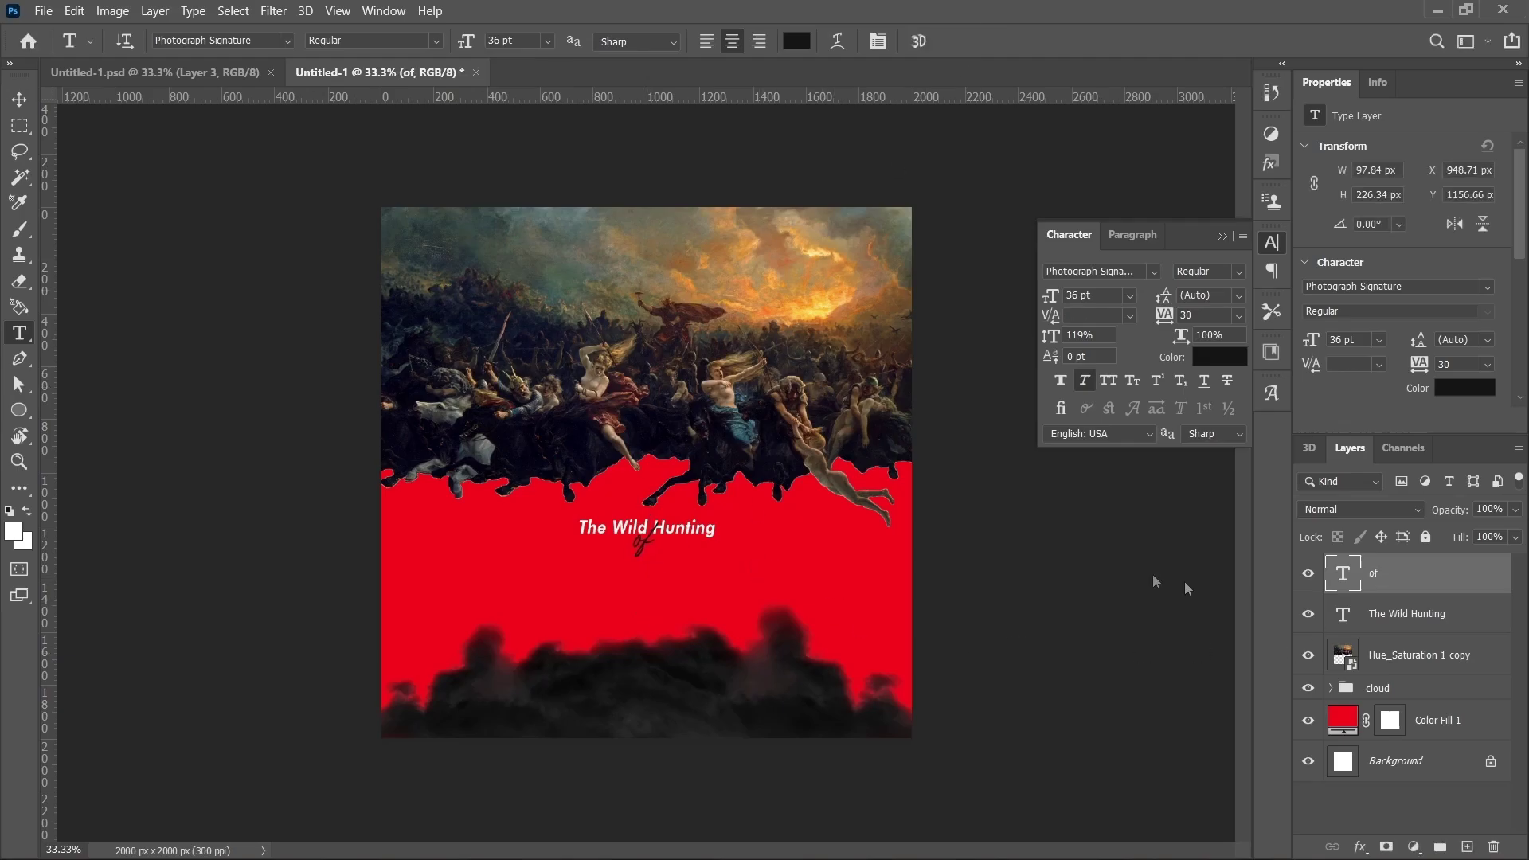
{"action": "key", "text": "ctrl+plus"}
{"action": "key", "text": "ctrl+plus"}
{"action": "key", "text": "ctrl+t"}
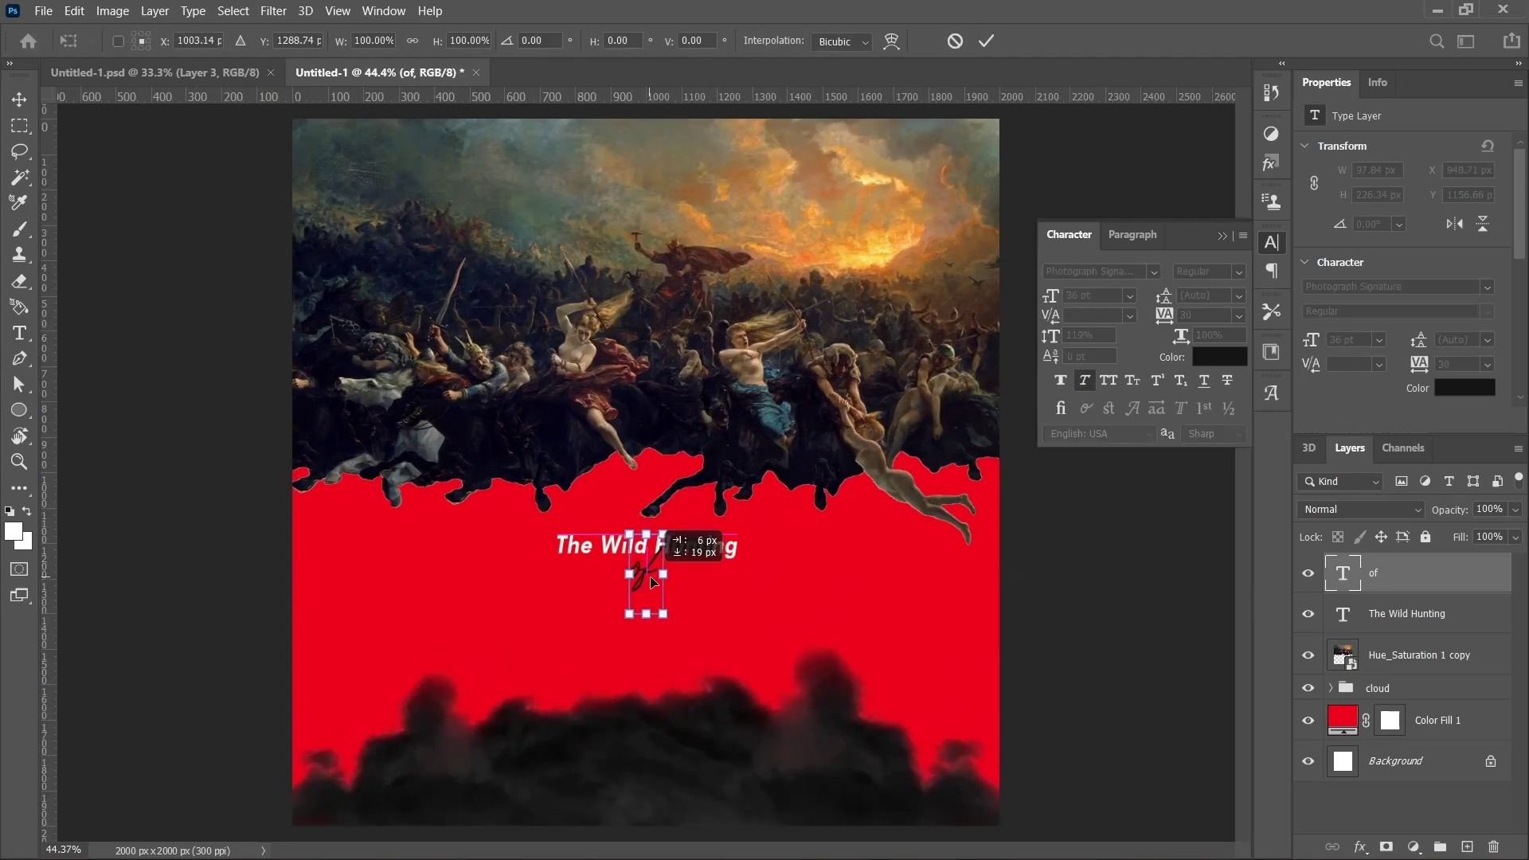
{"action": "left_click_drag", "start_coordinate": [650, 576], "coordinate": [643, 580]}
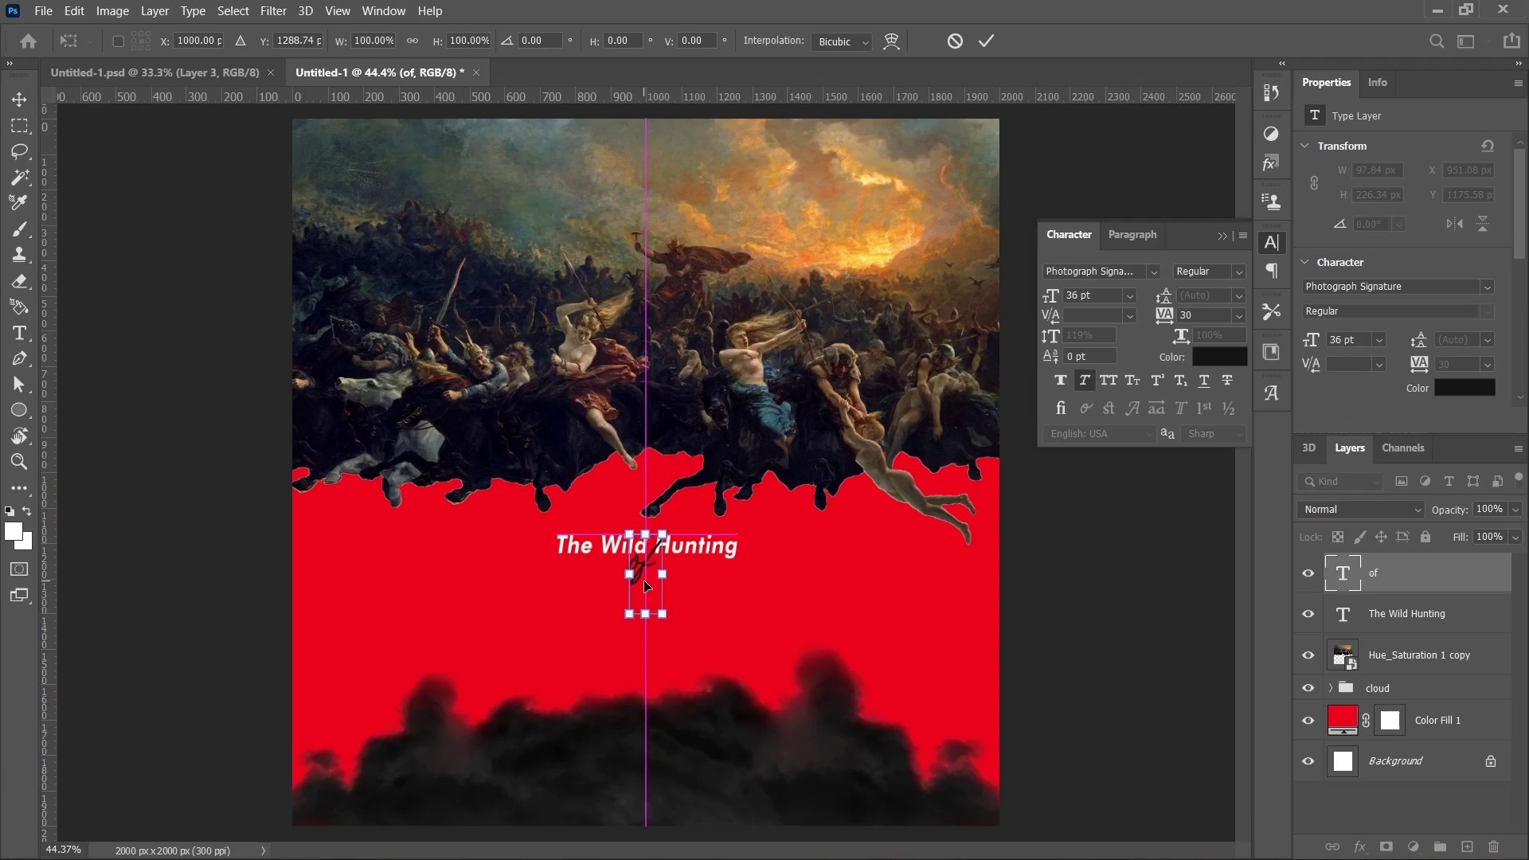
{"action": "left_click", "coordinate": [985, 41]}
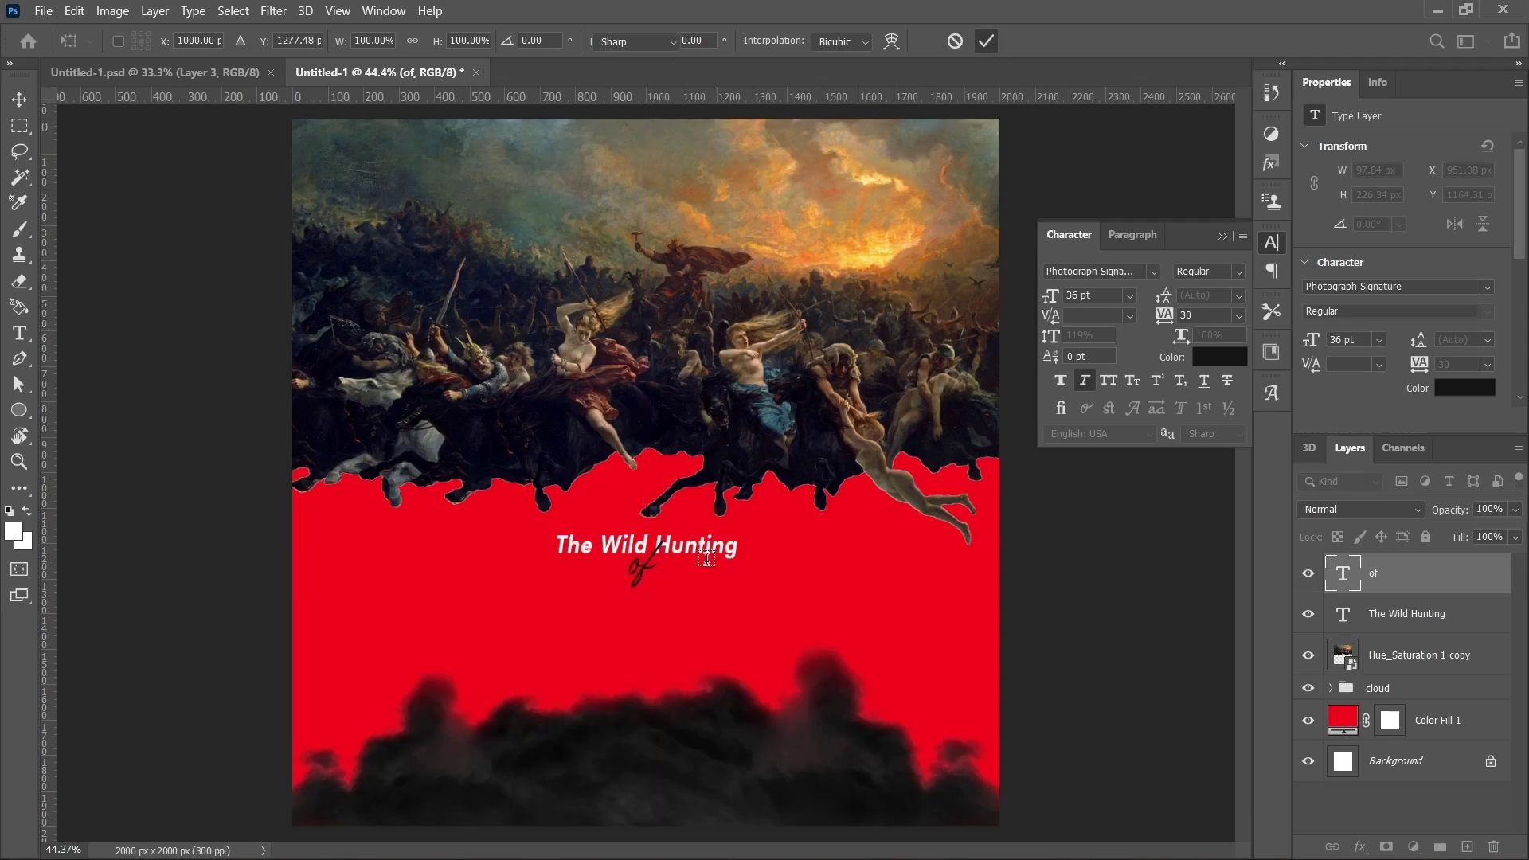
{"action": "key", "text": "t"}
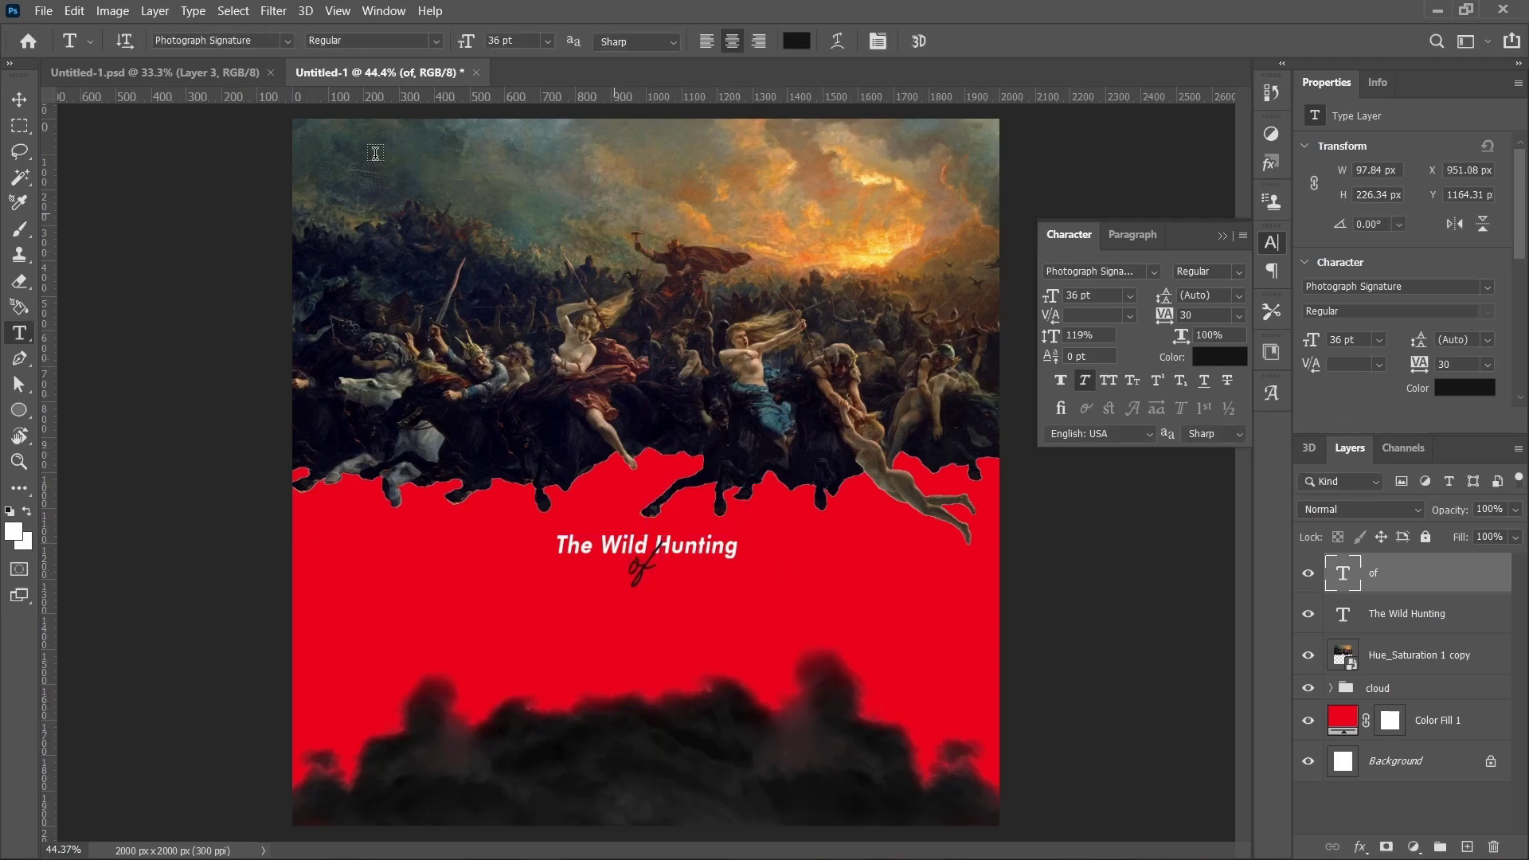
Create a new blank 2000 × 2000 px, 300 ppi document from the recent preset.
{"action": "left_click", "coordinate": [43, 10]}
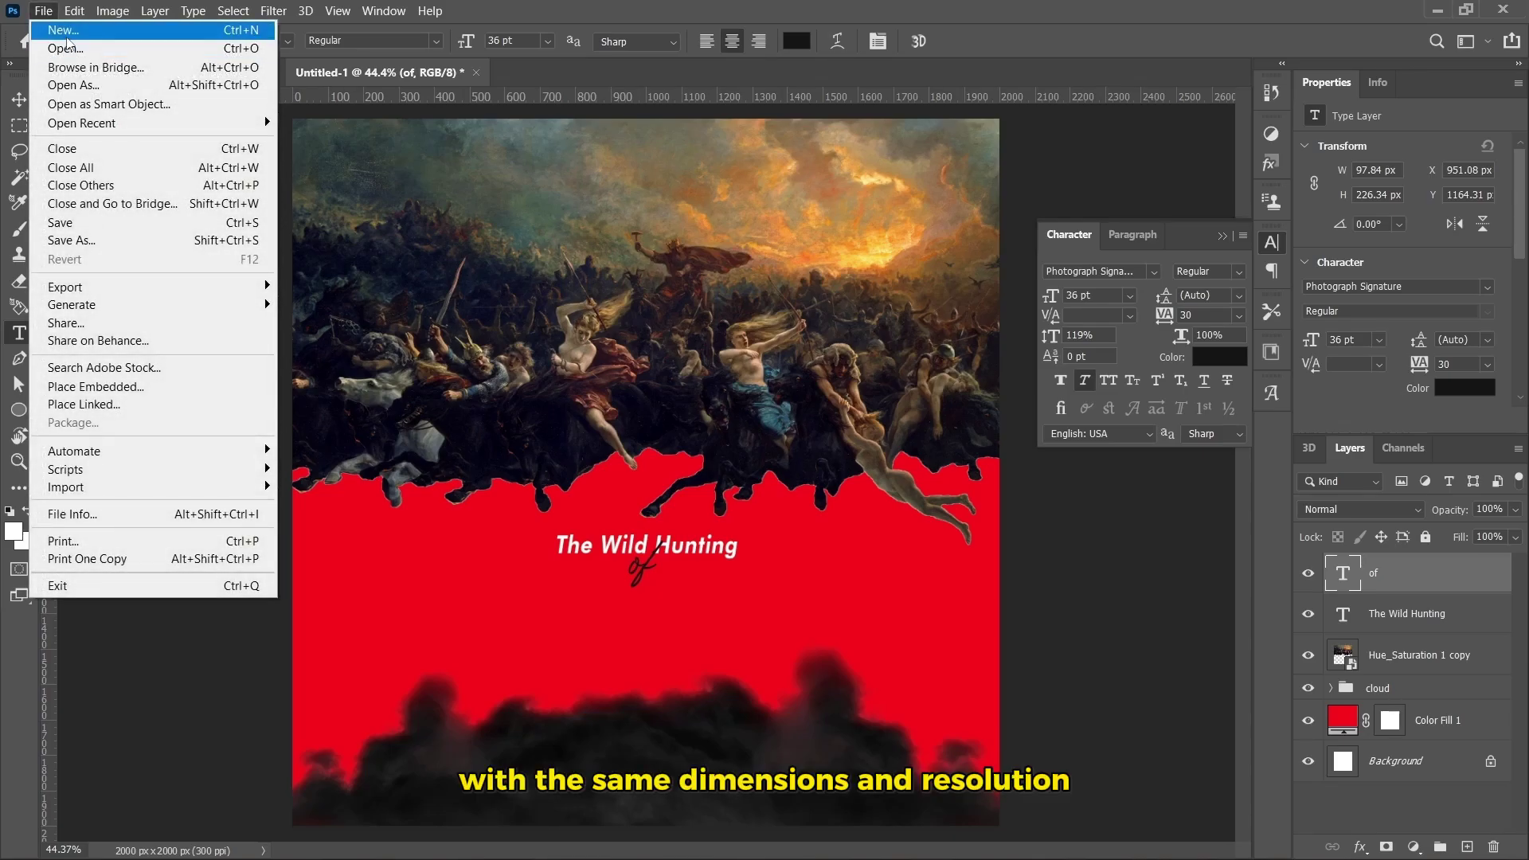
{"action": "left_click", "coordinate": [66, 33]}
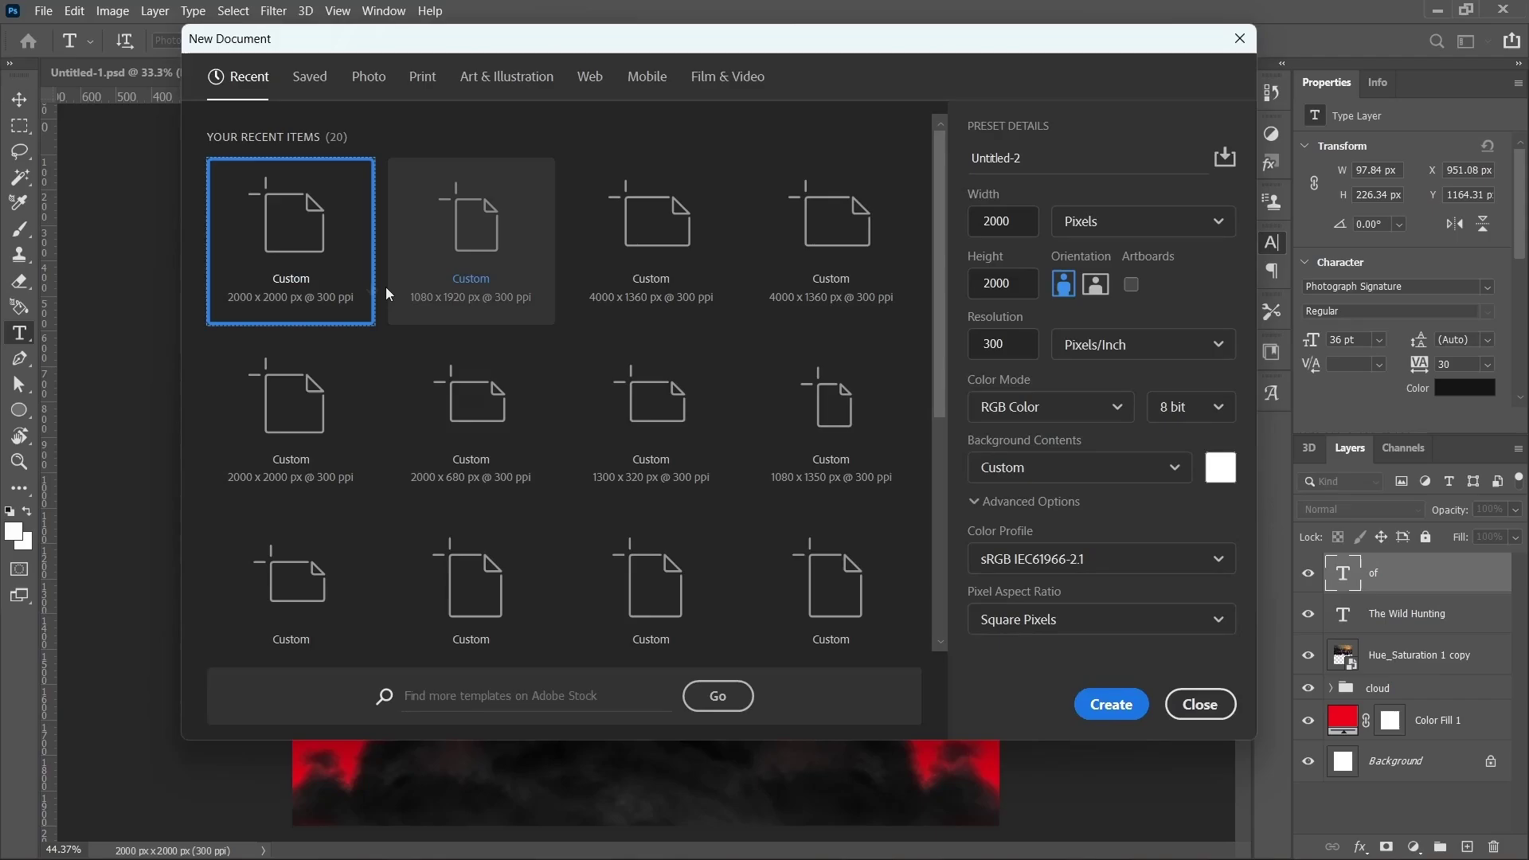
{"action": "left_click", "coordinate": [1113, 706]}
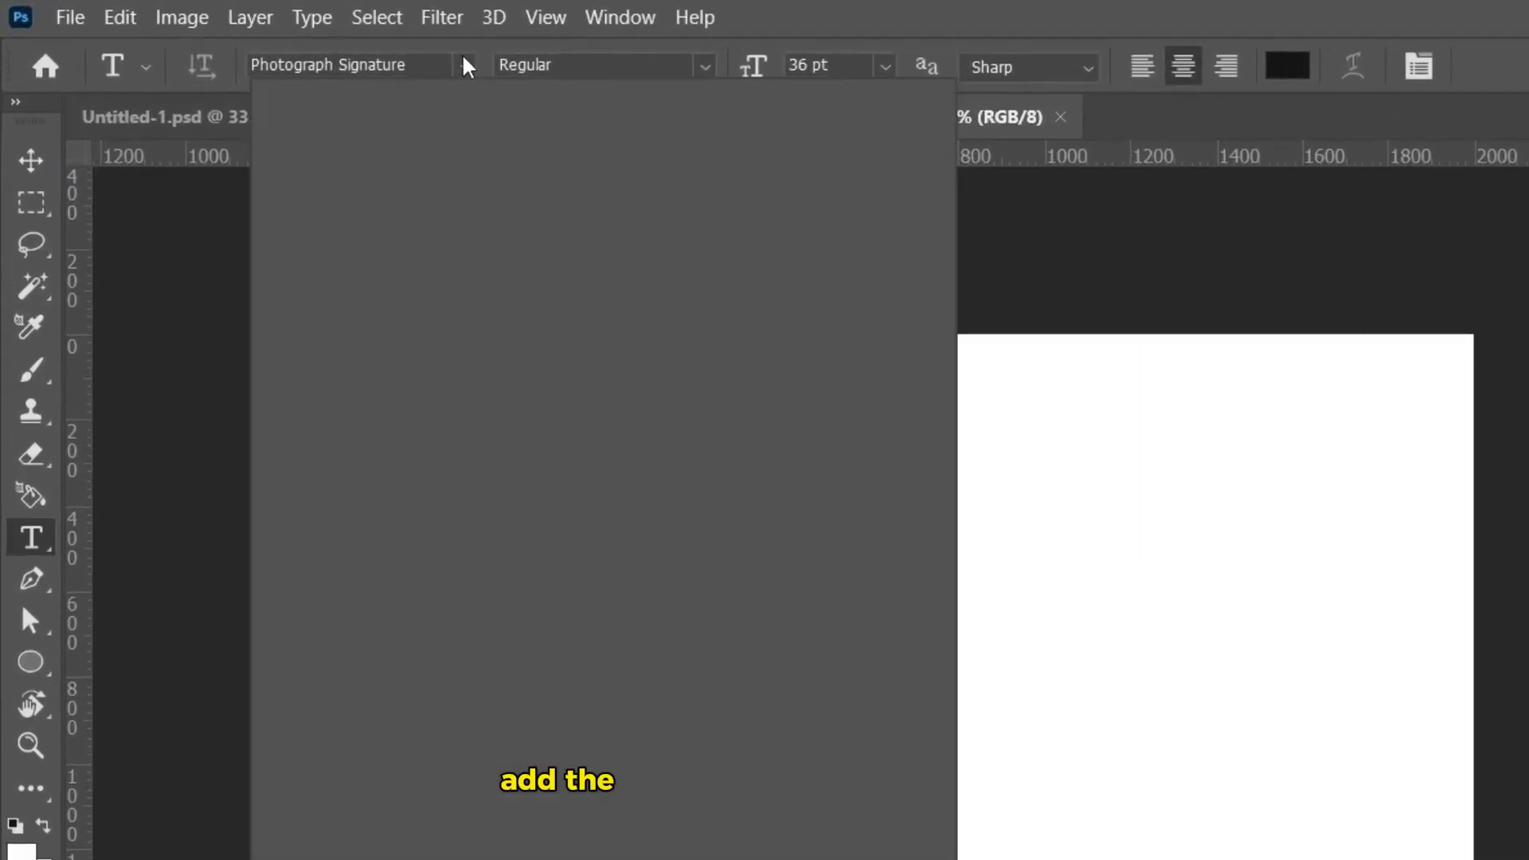
Set the type options to the Chomsky font at 72 pt.
{"action": "left_click", "coordinate": [287, 43]}
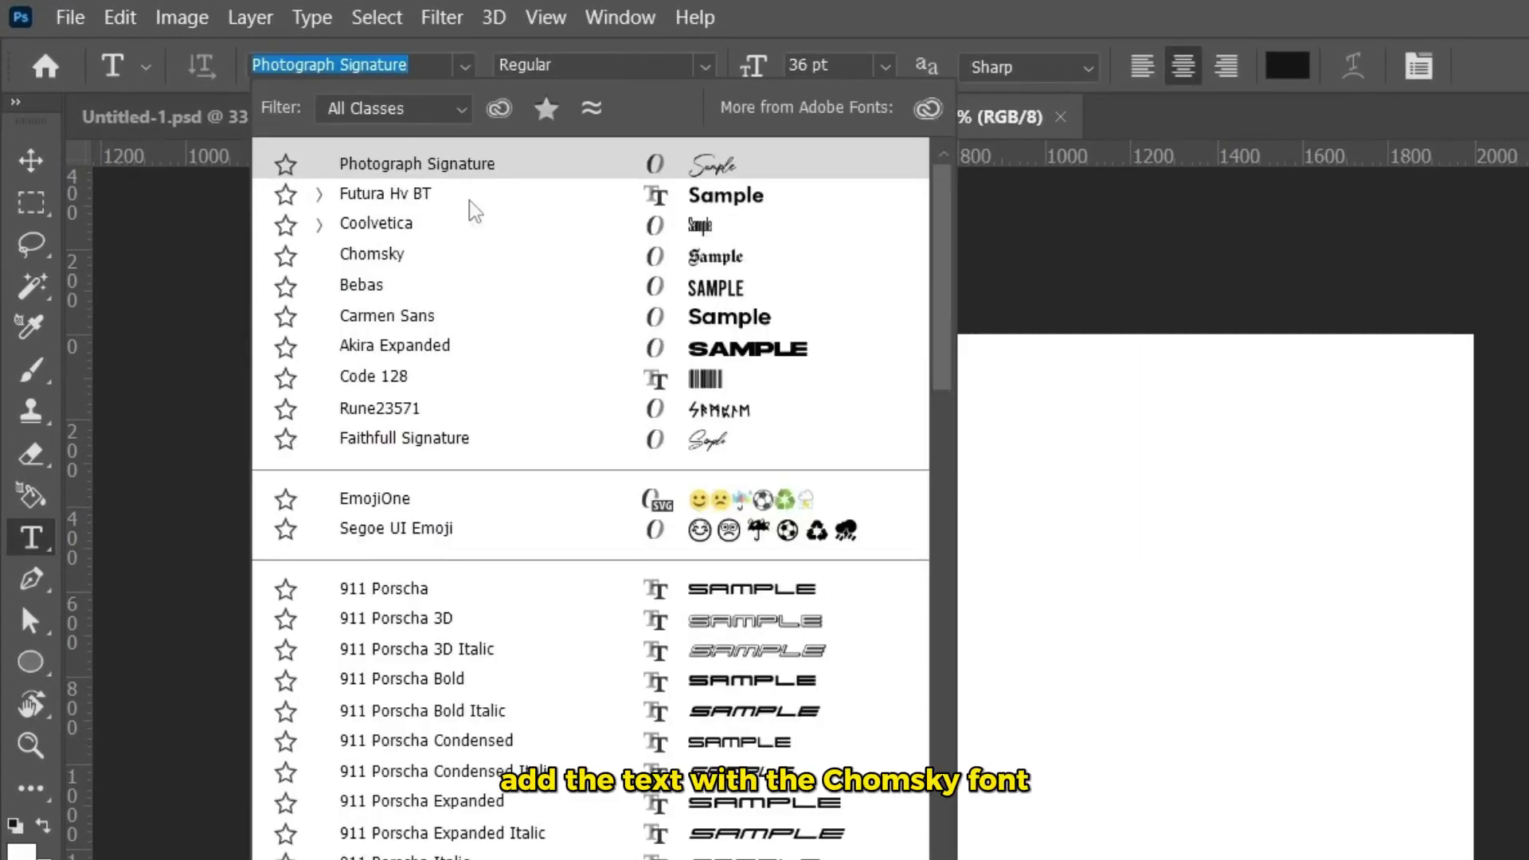
{"action": "left_click", "coordinate": [464, 255]}
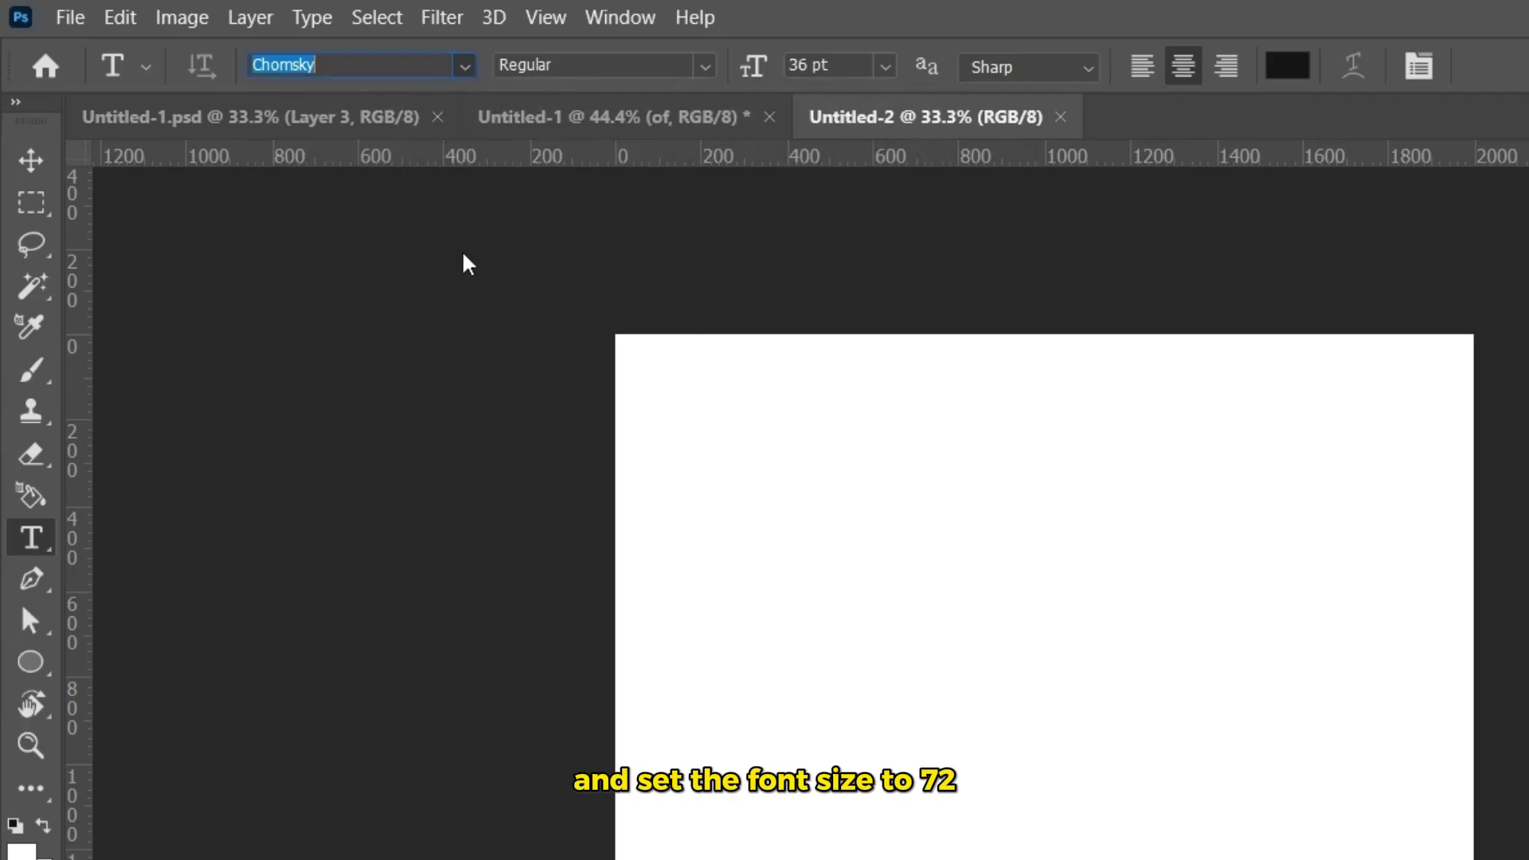
{"action": "left_click", "coordinate": [886, 67]}
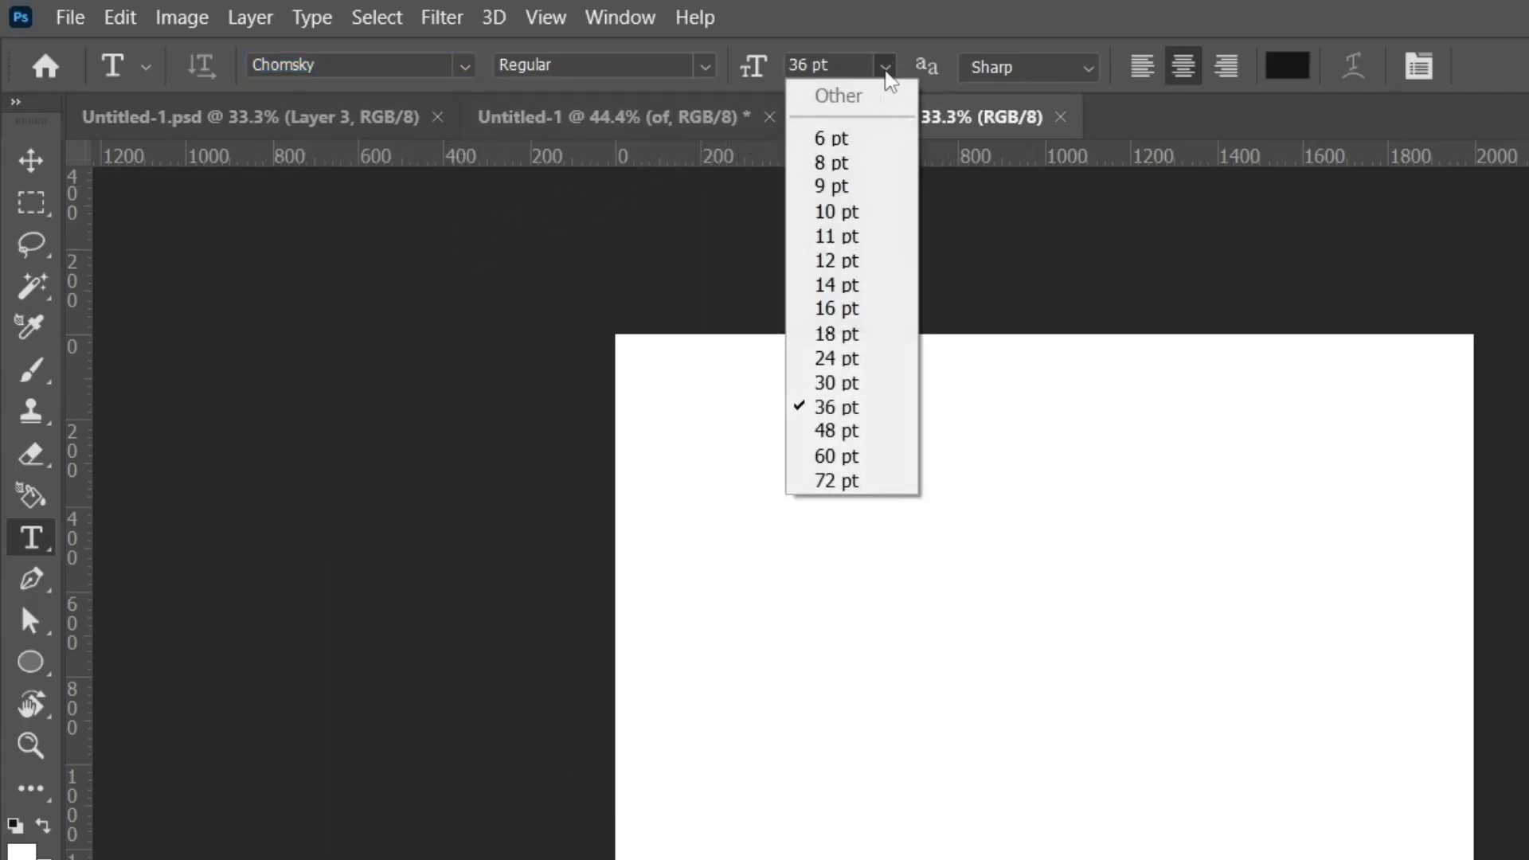
{"action": "left_click", "coordinate": [843, 481]}
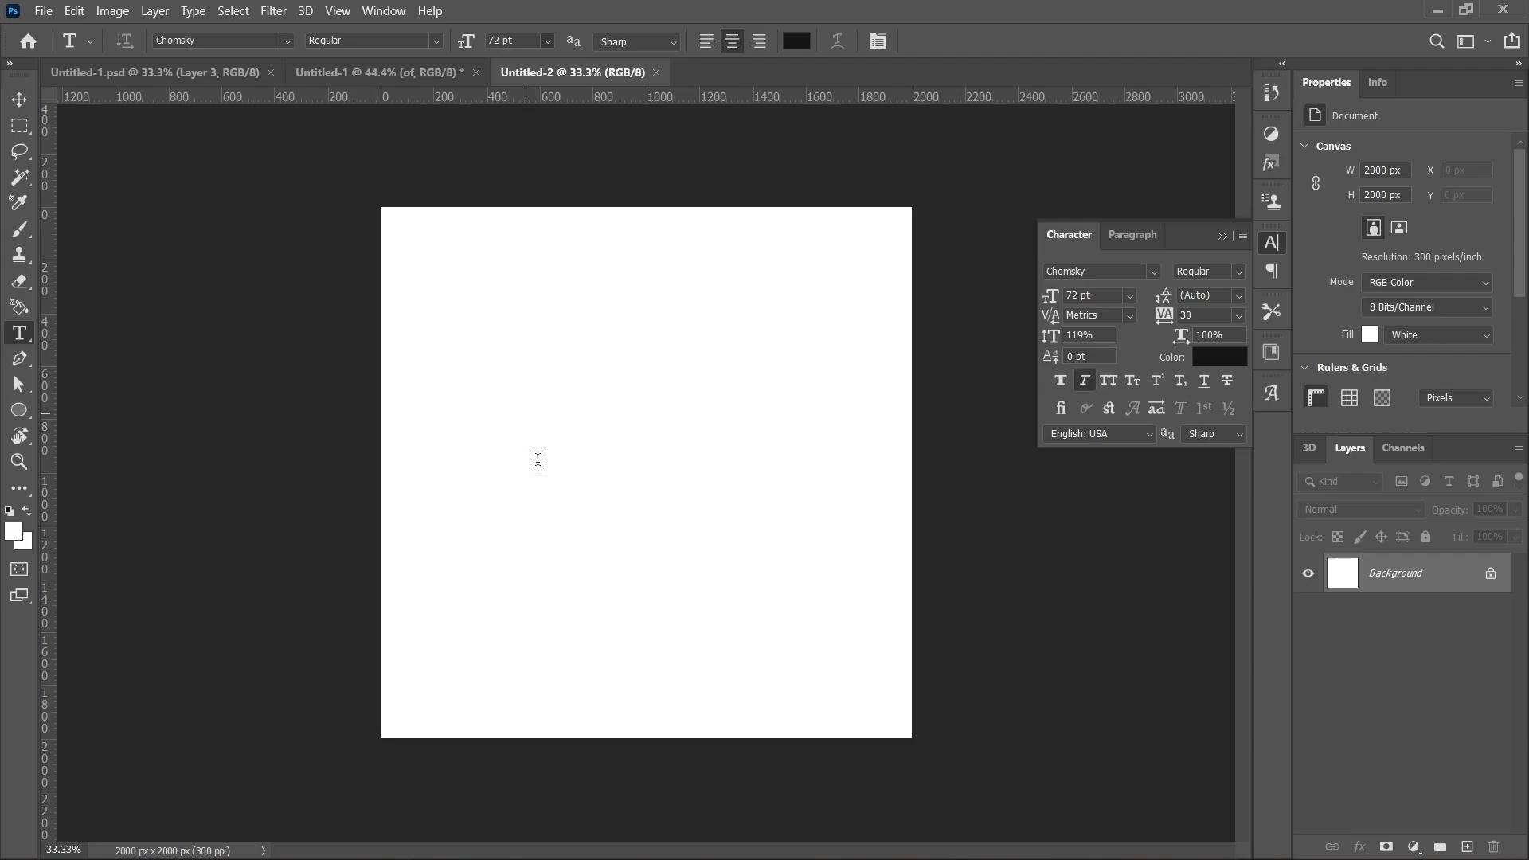
Type ODIN on the canvas, move it toward the centre, and commit it.
{"action": "left_click", "coordinate": [549, 490]}
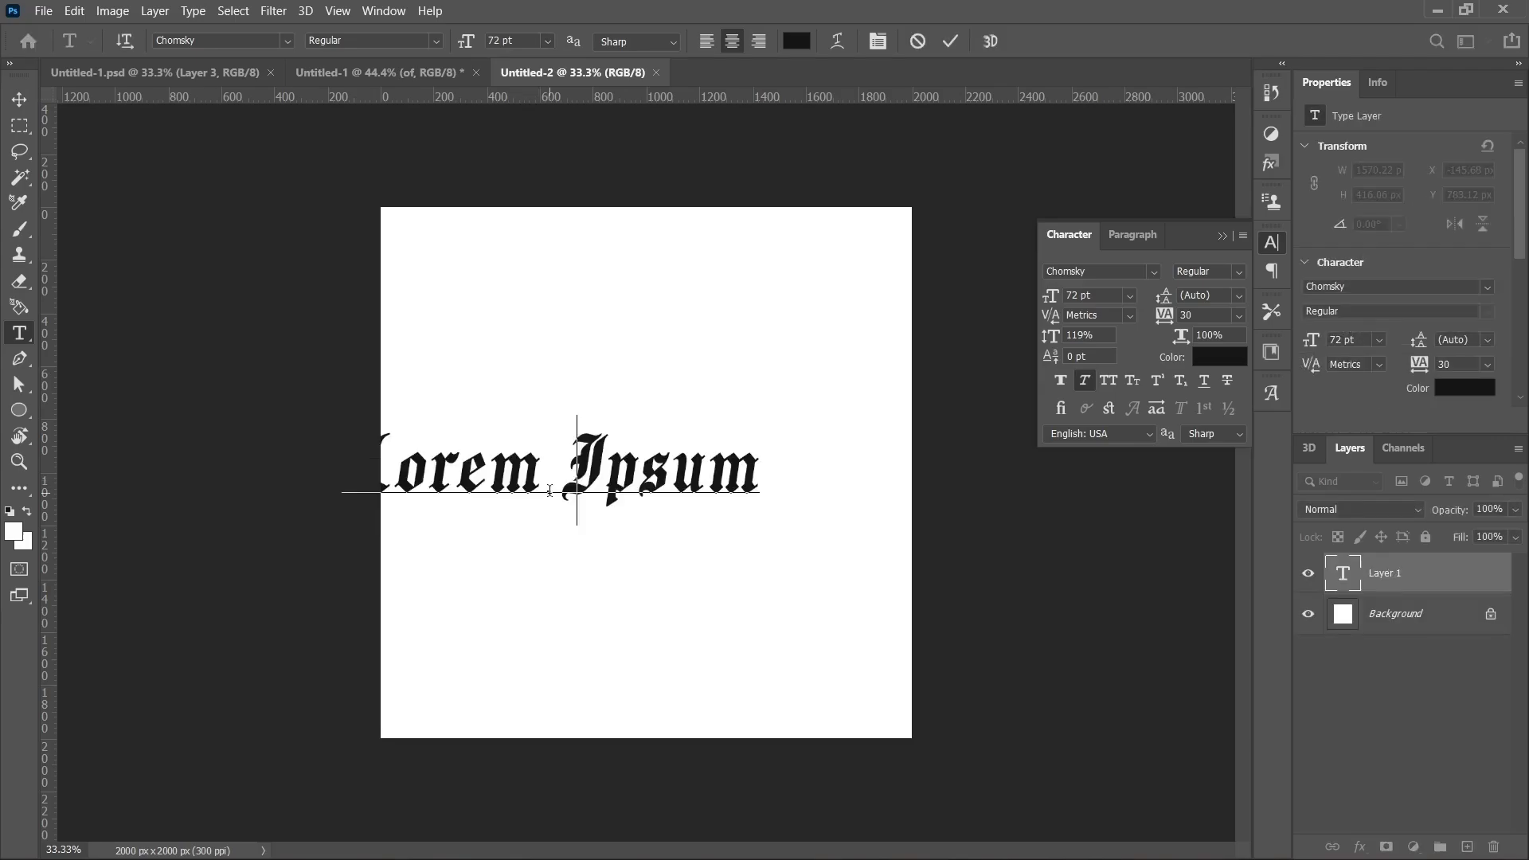
{"action": "type", "text": "ODIN"}
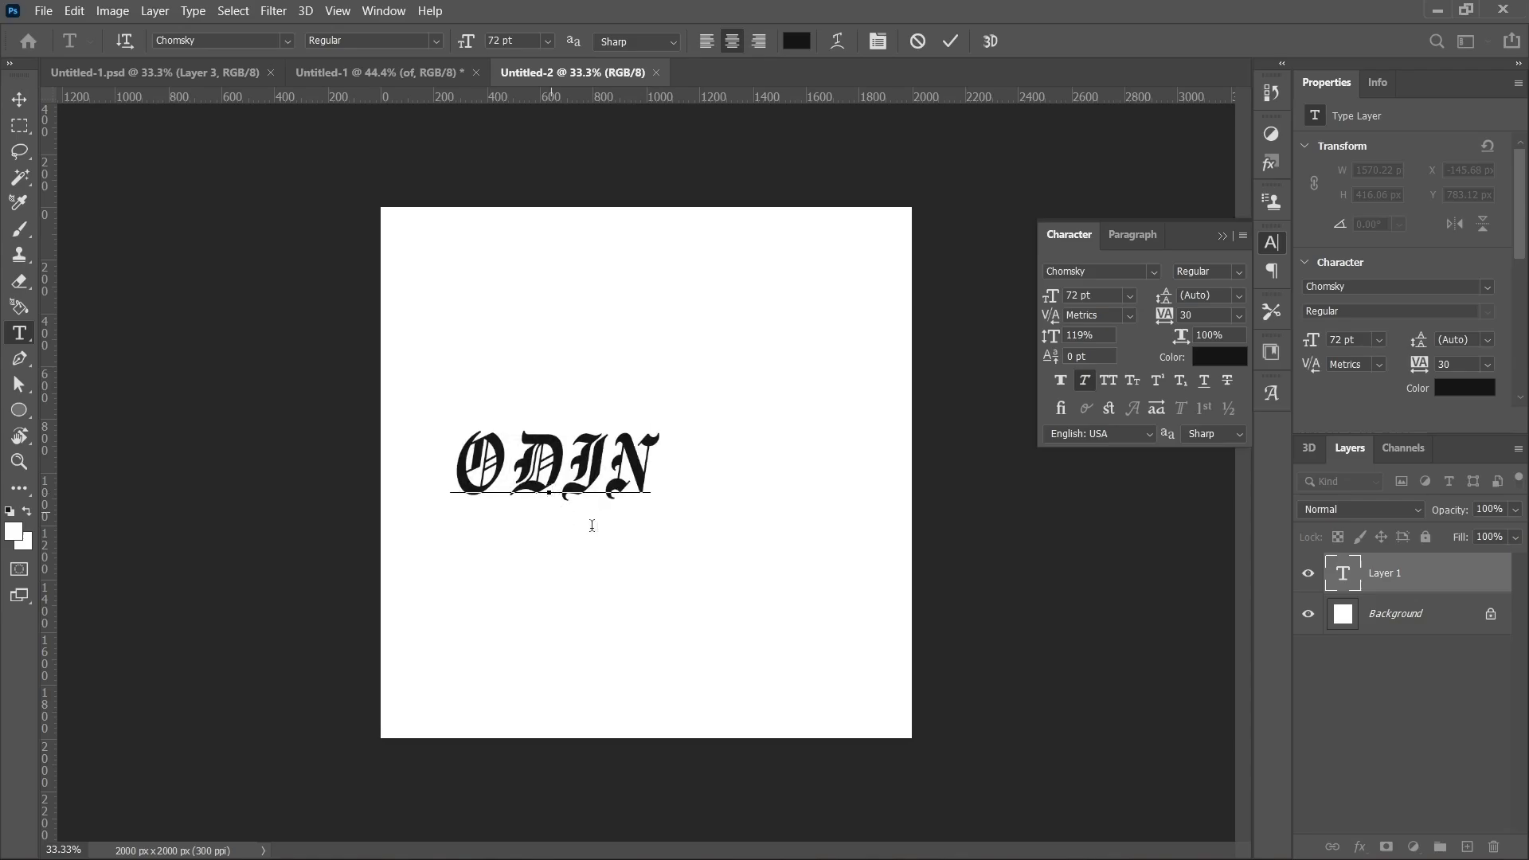
{"action": "left_click_drag", "start_coordinate": [605, 550], "coordinate": [694, 624]}
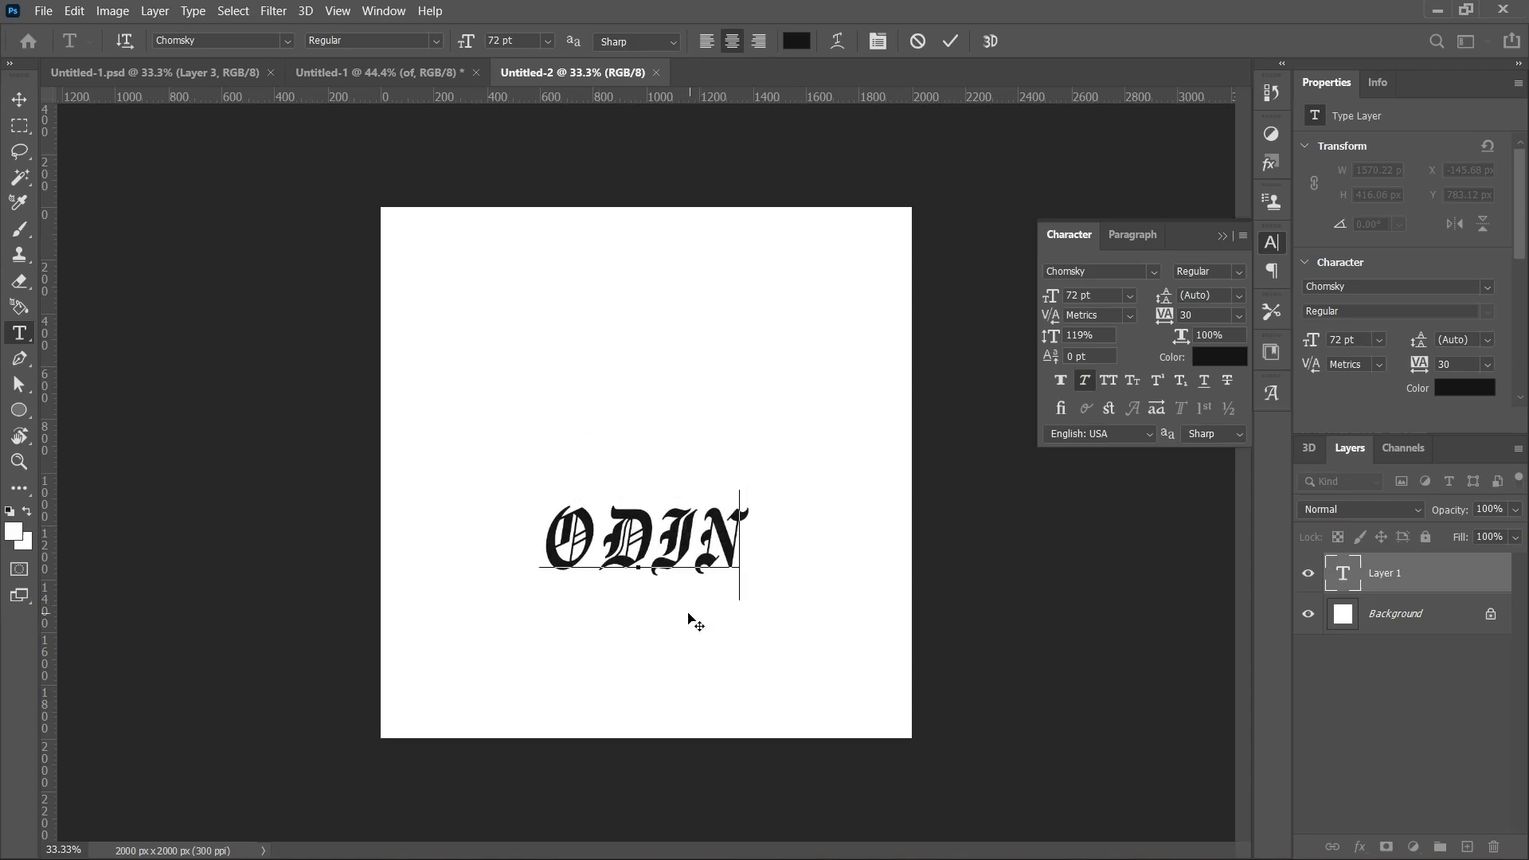
{"action": "left_click", "coordinate": [950, 44]}
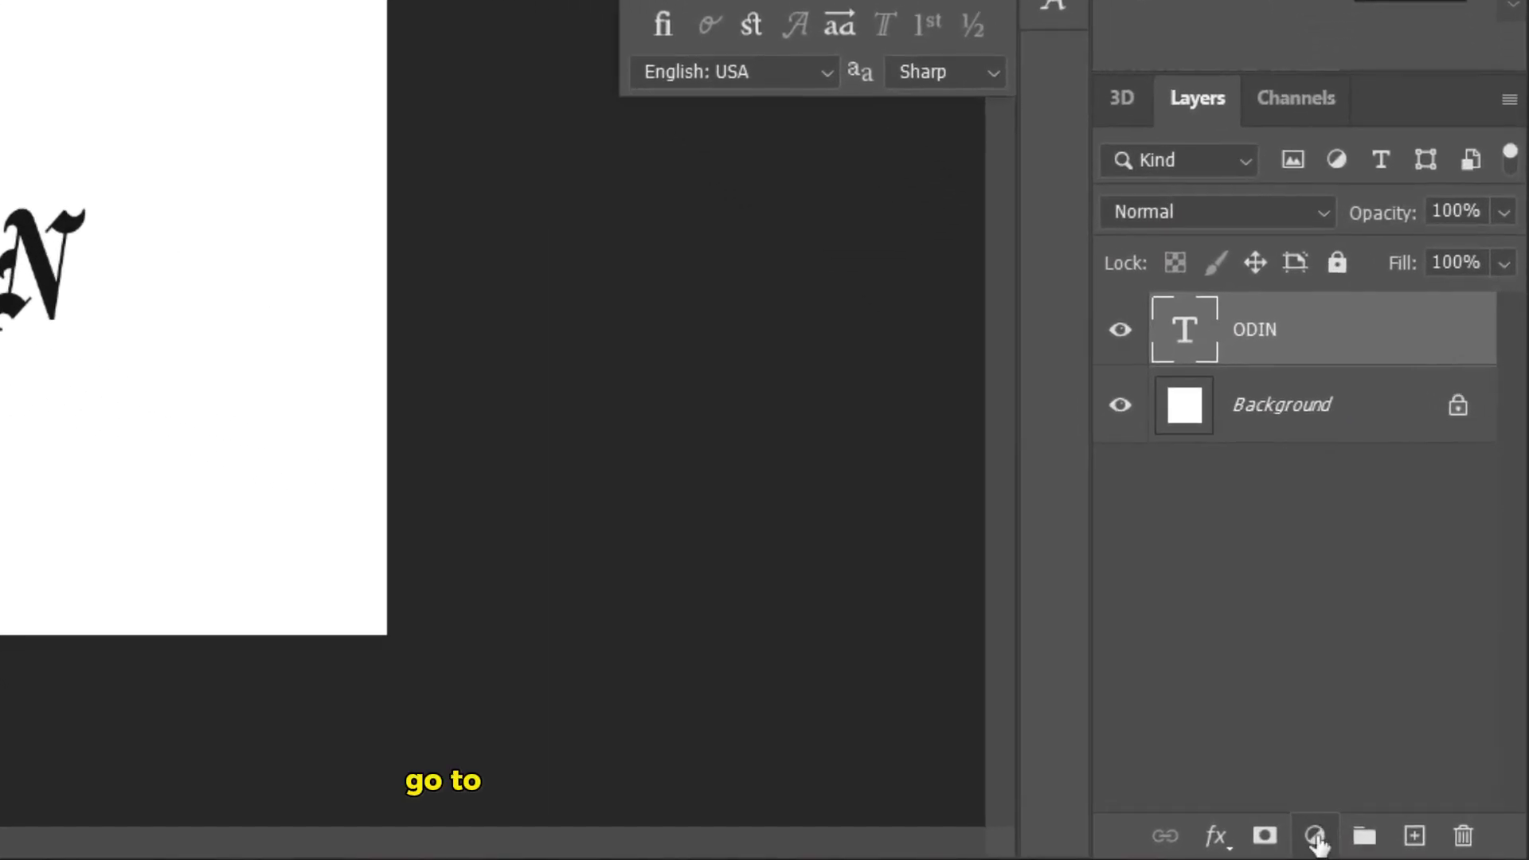
Add a Threshold adjustment layer at level 128 and reselect the ODIN text layer.
{"action": "left_click", "coordinate": [1413, 846]}
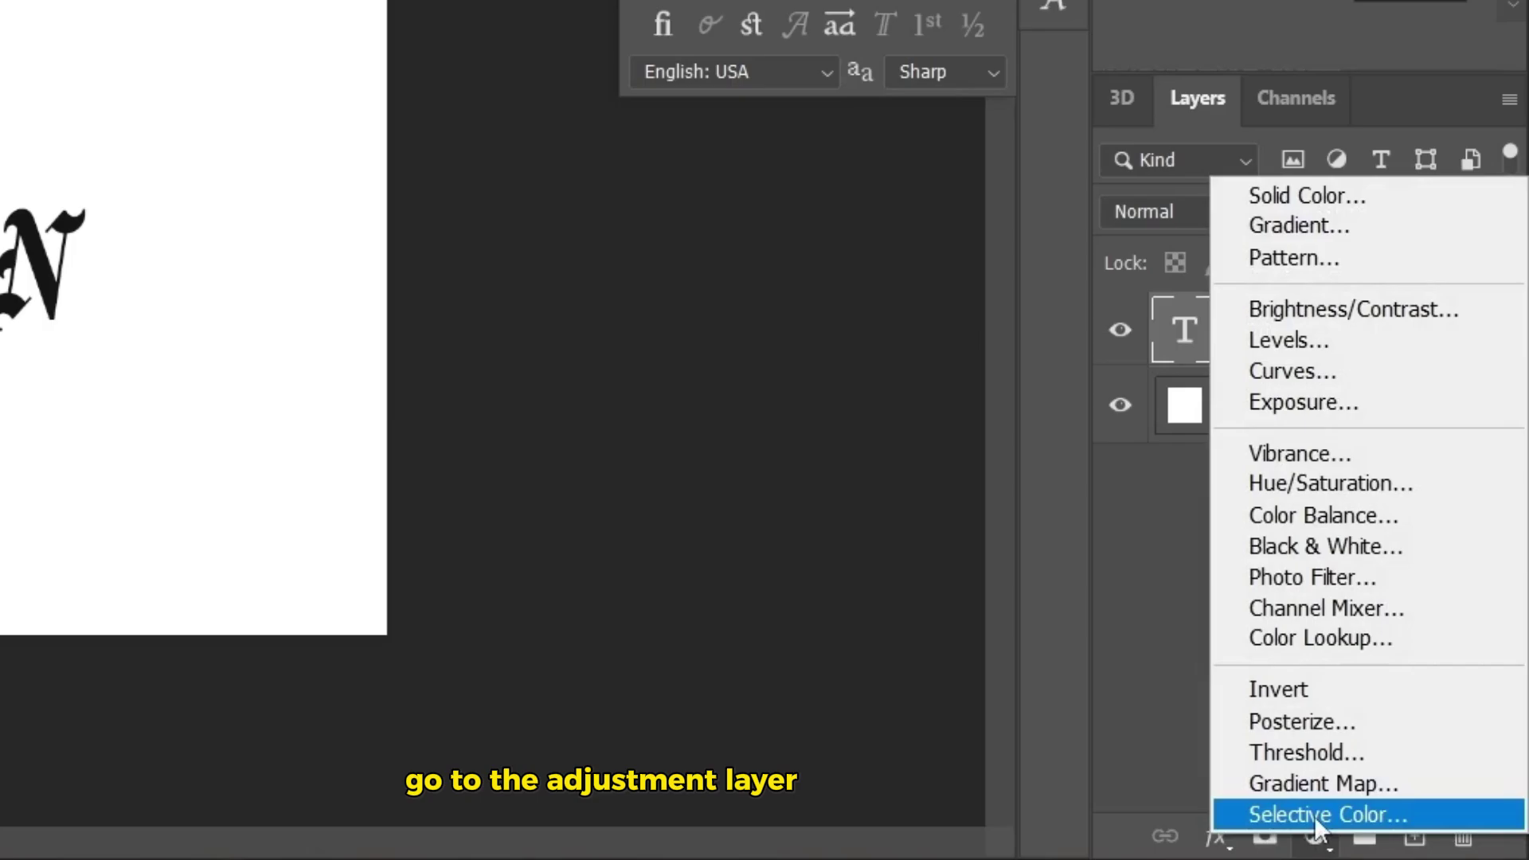
{"action": "left_click", "coordinate": [1301, 750]}
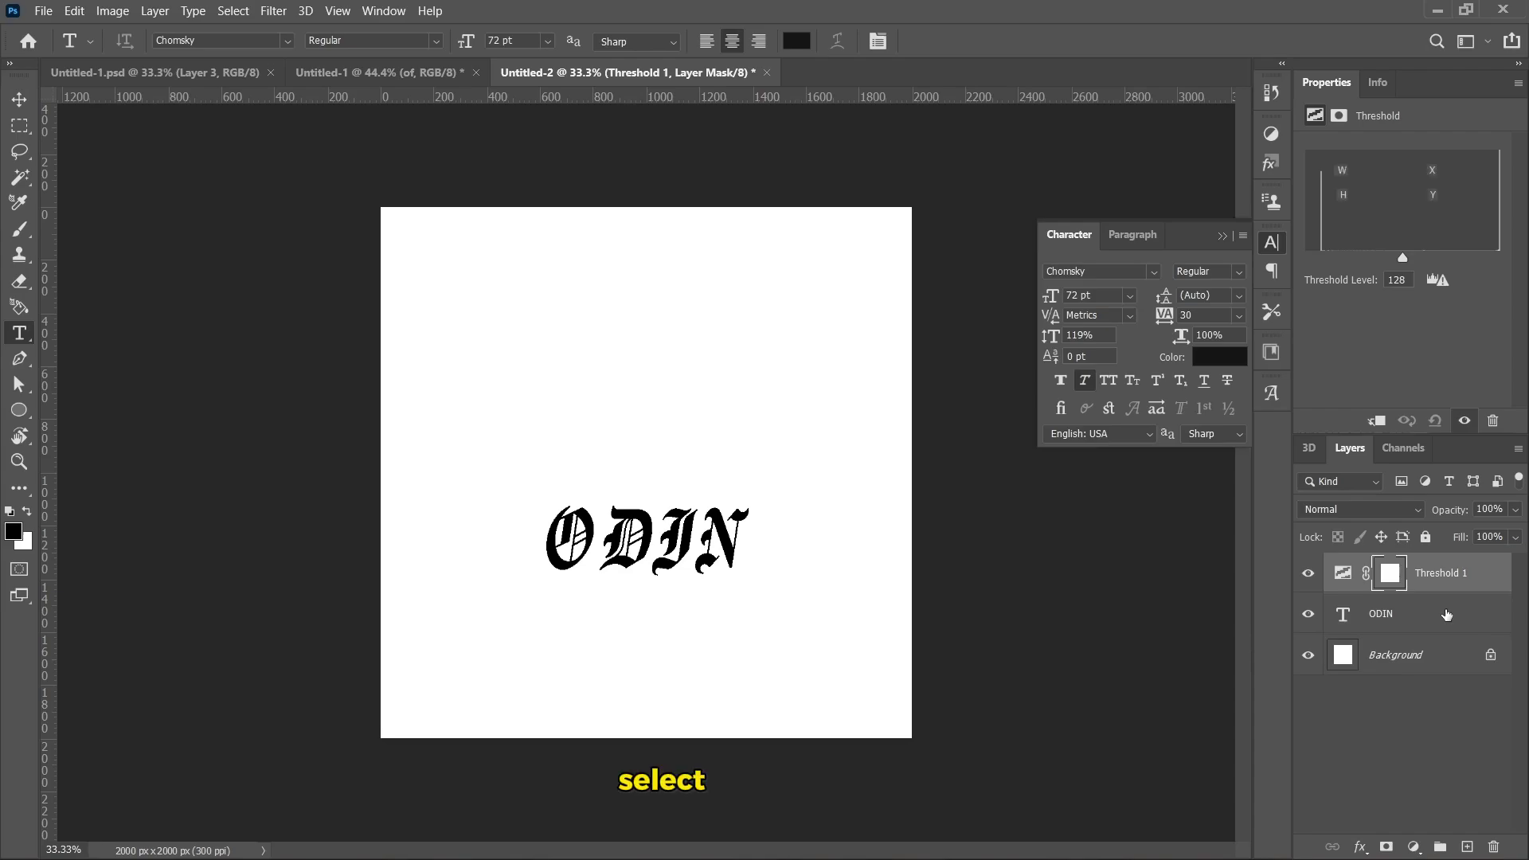
{"action": "left_click", "coordinate": [1446, 614]}
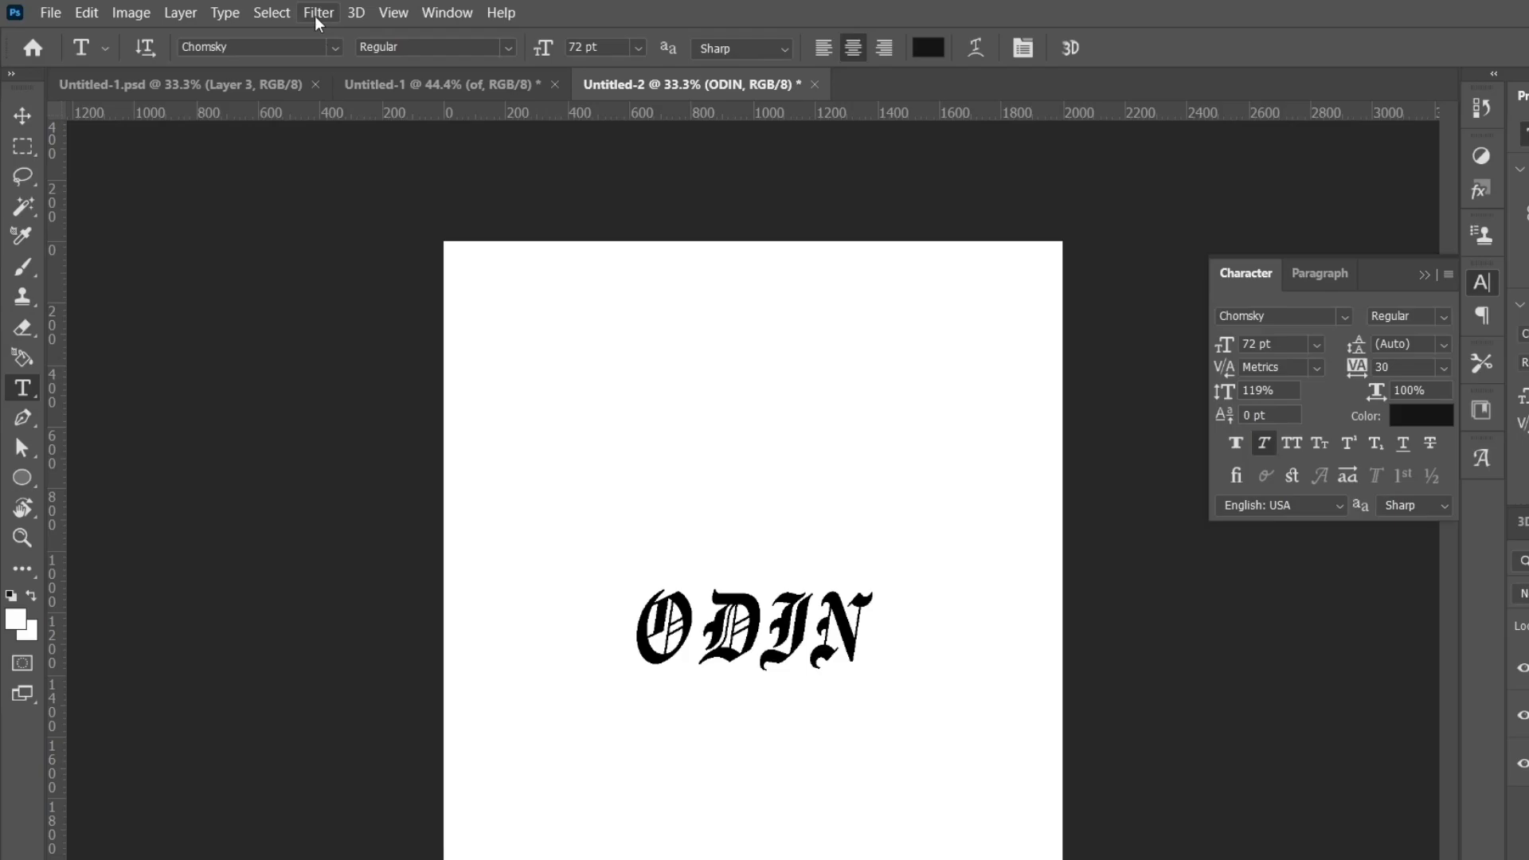
Convert ODIN to a smart object and apply a Mosaic filter with cell size 9.
{"action": "left_click", "coordinate": [273, 11]}
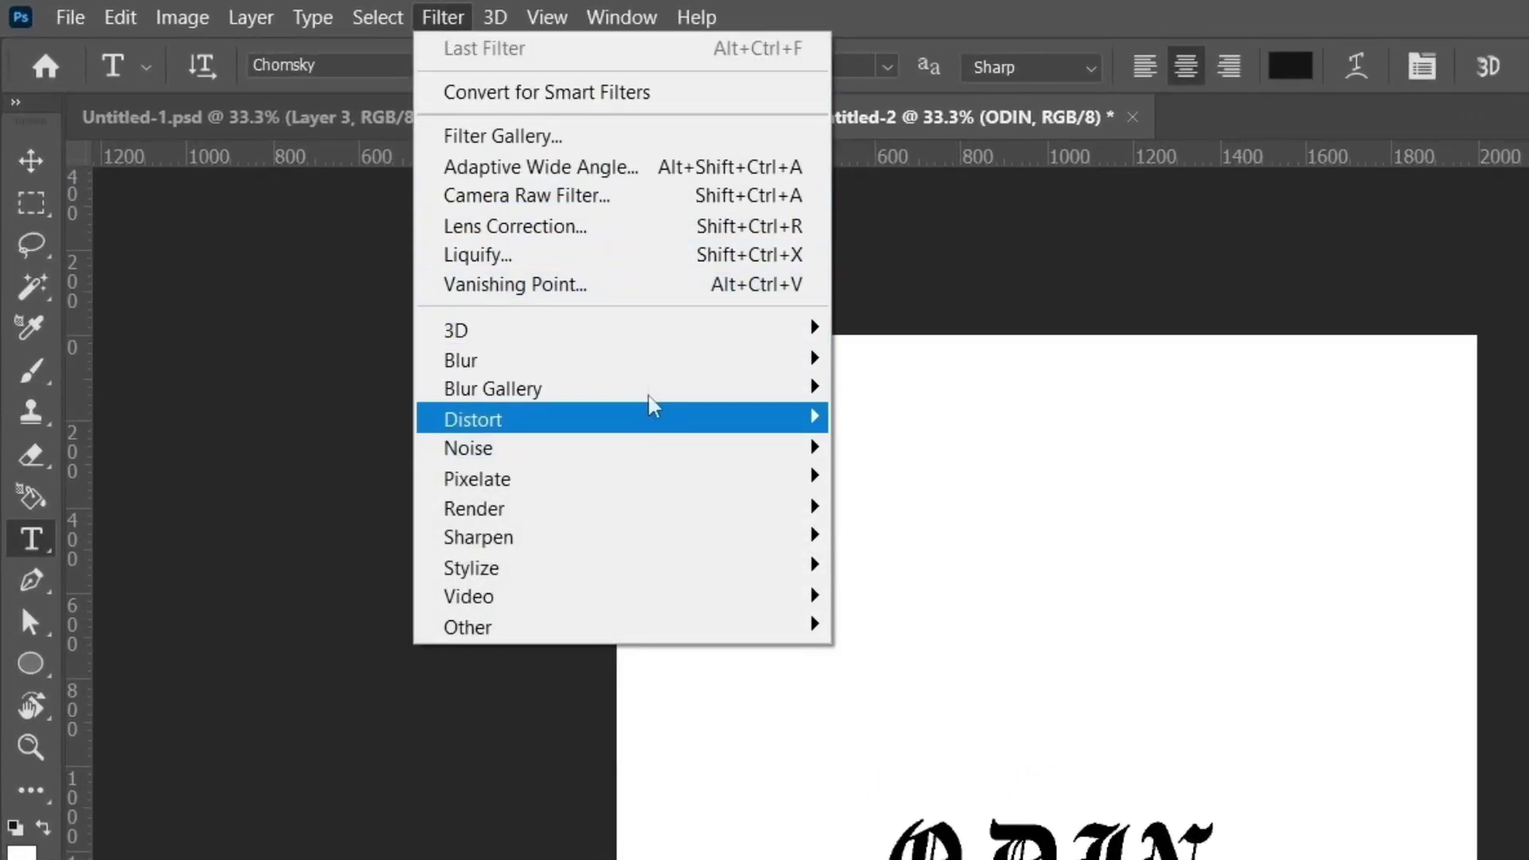
{"action": "mouse_move", "coordinate": [601, 486]}
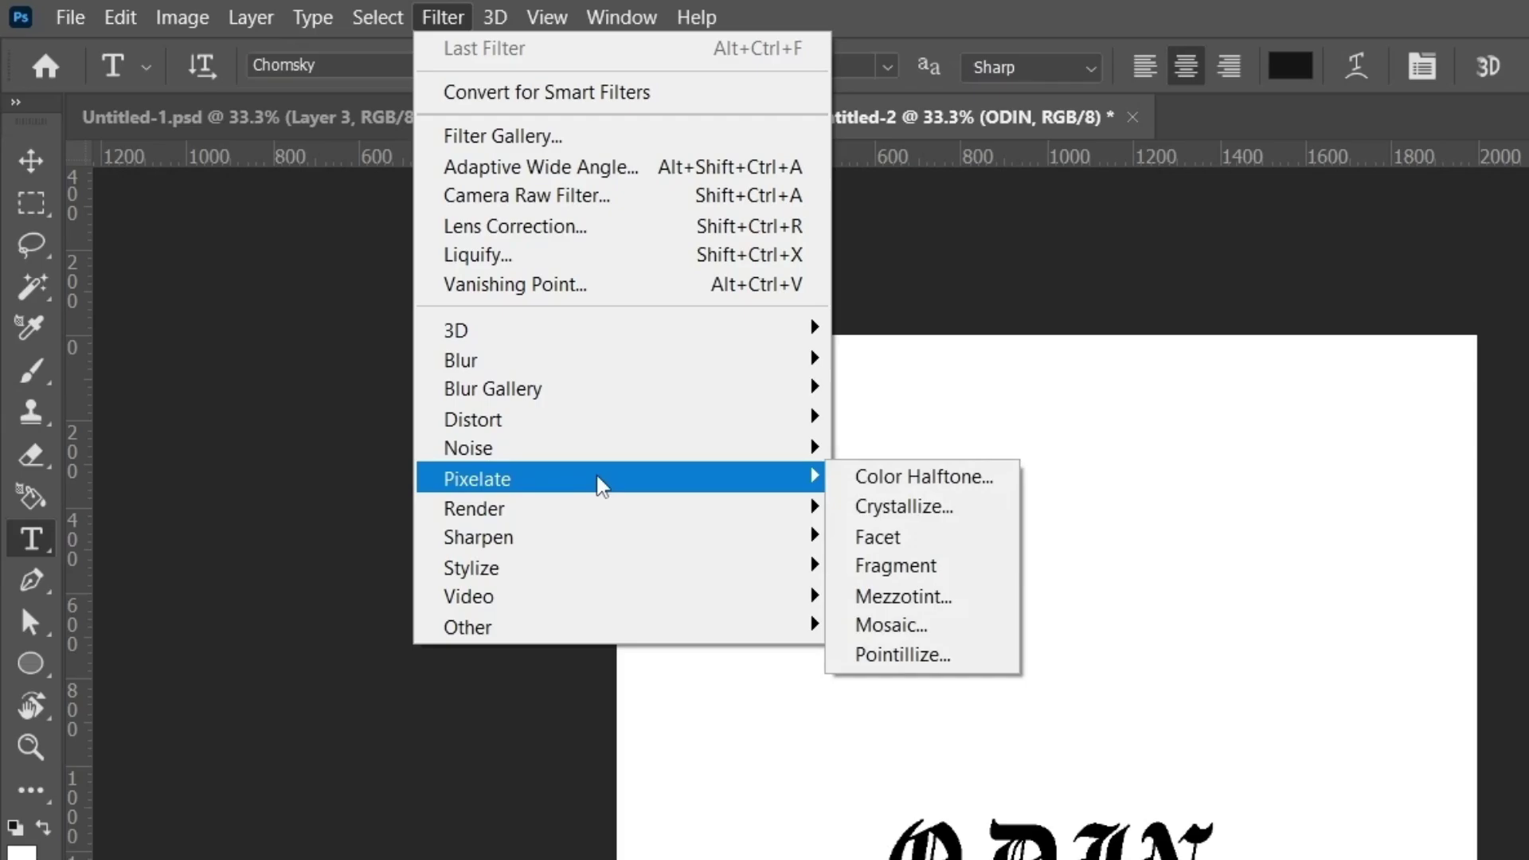
{"action": "left_click", "coordinate": [914, 637]}
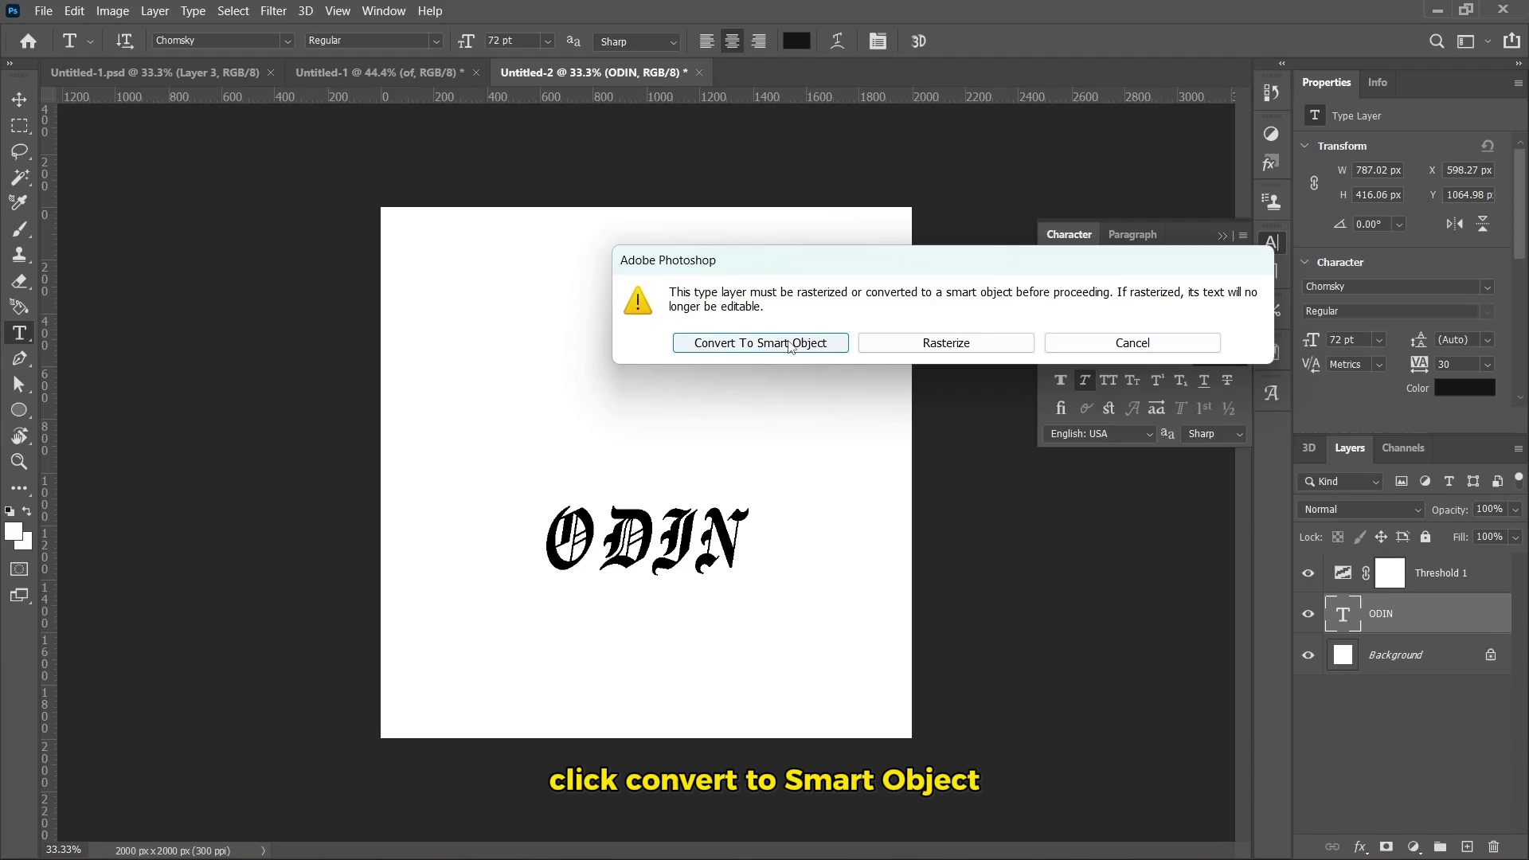
{"action": "left_click", "coordinate": [791, 346]}
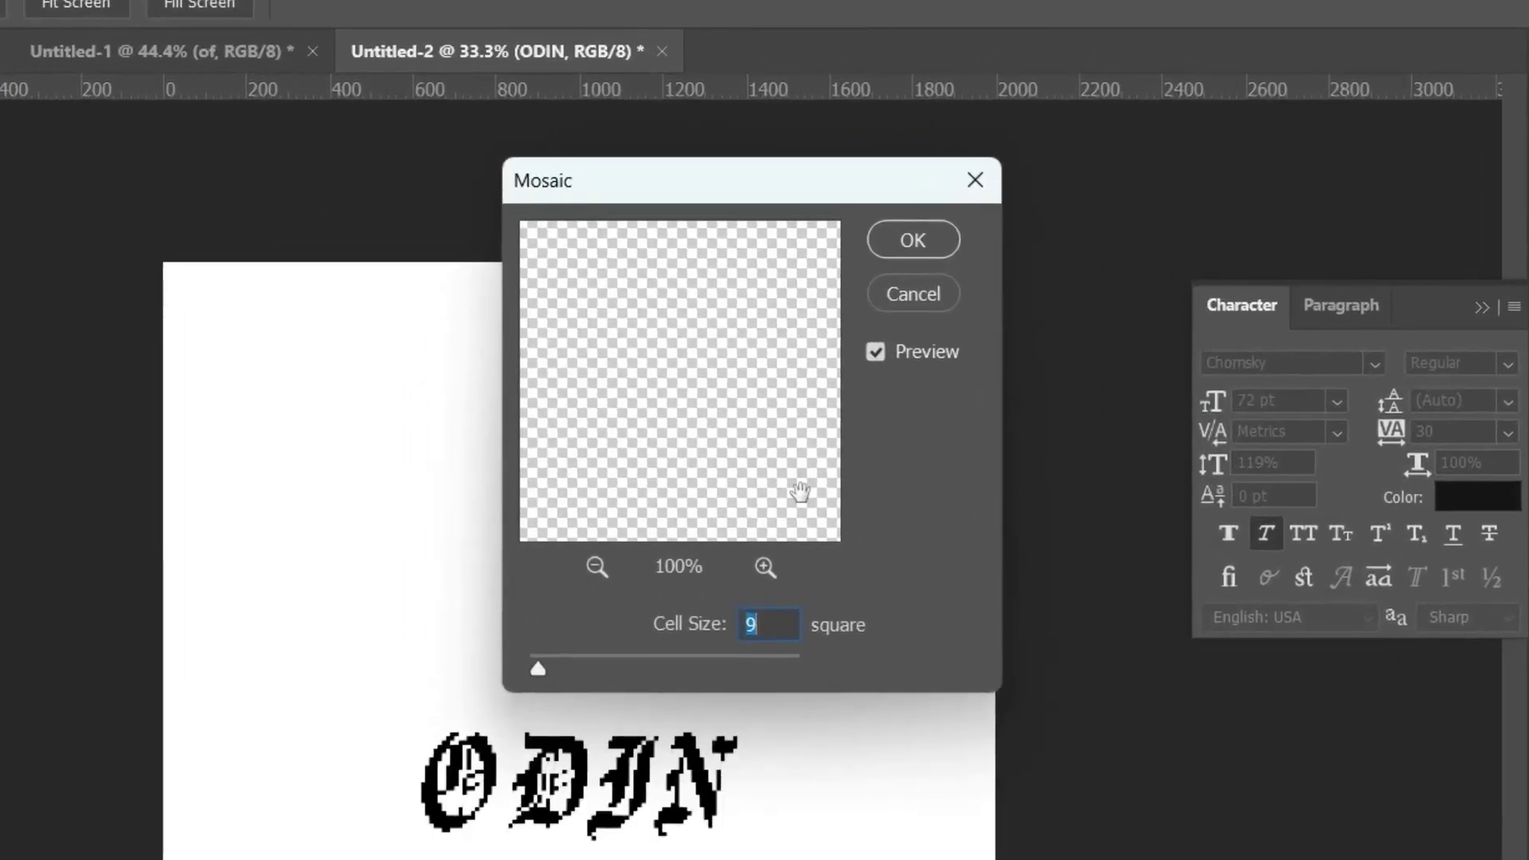
{"action": "left_click", "coordinate": [753, 619]}
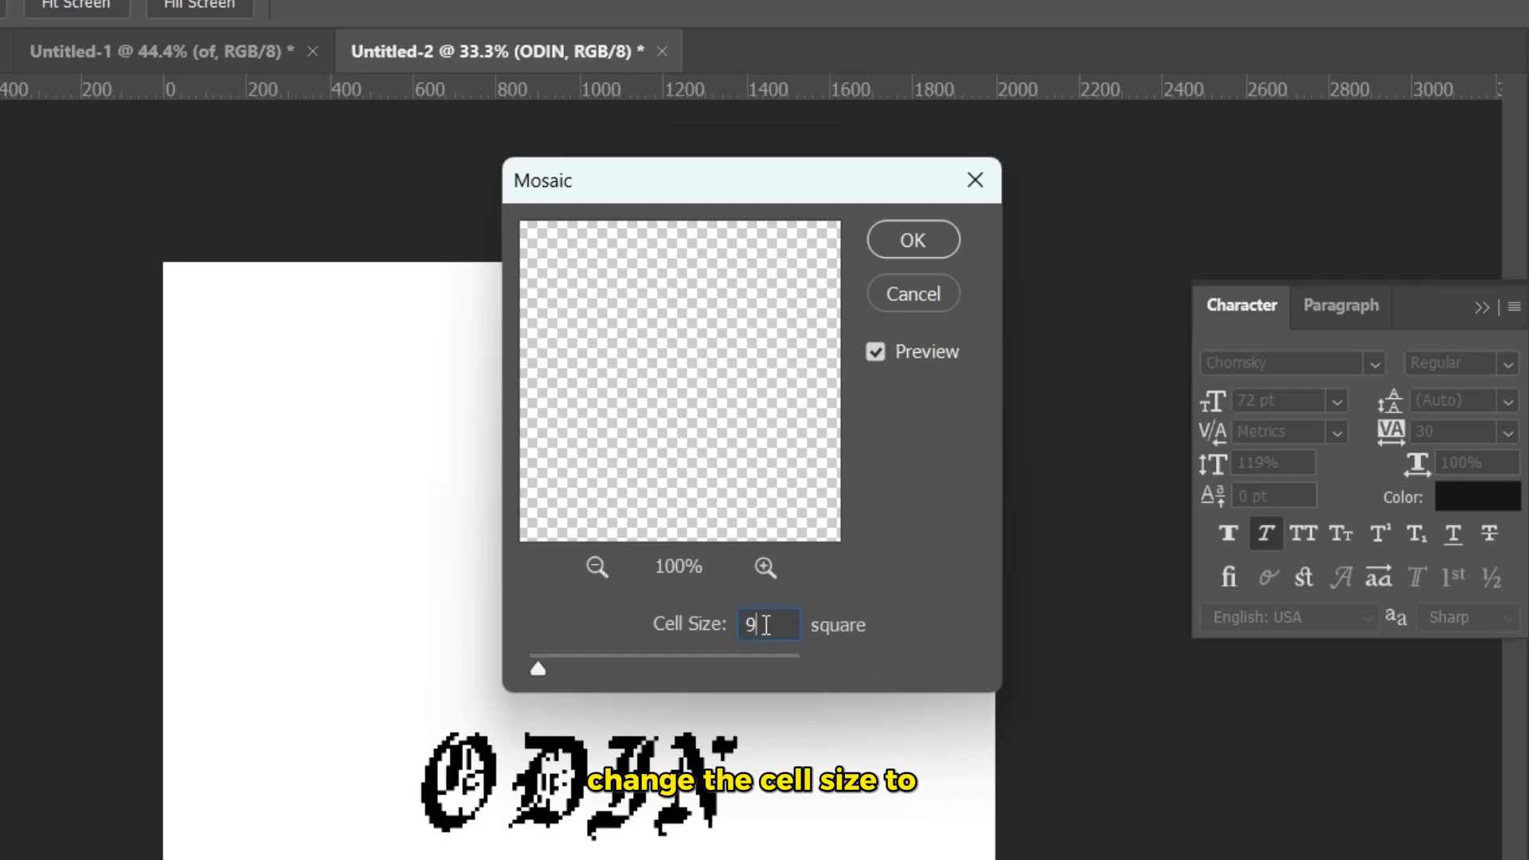
{"action": "left_click", "coordinate": [902, 241]}
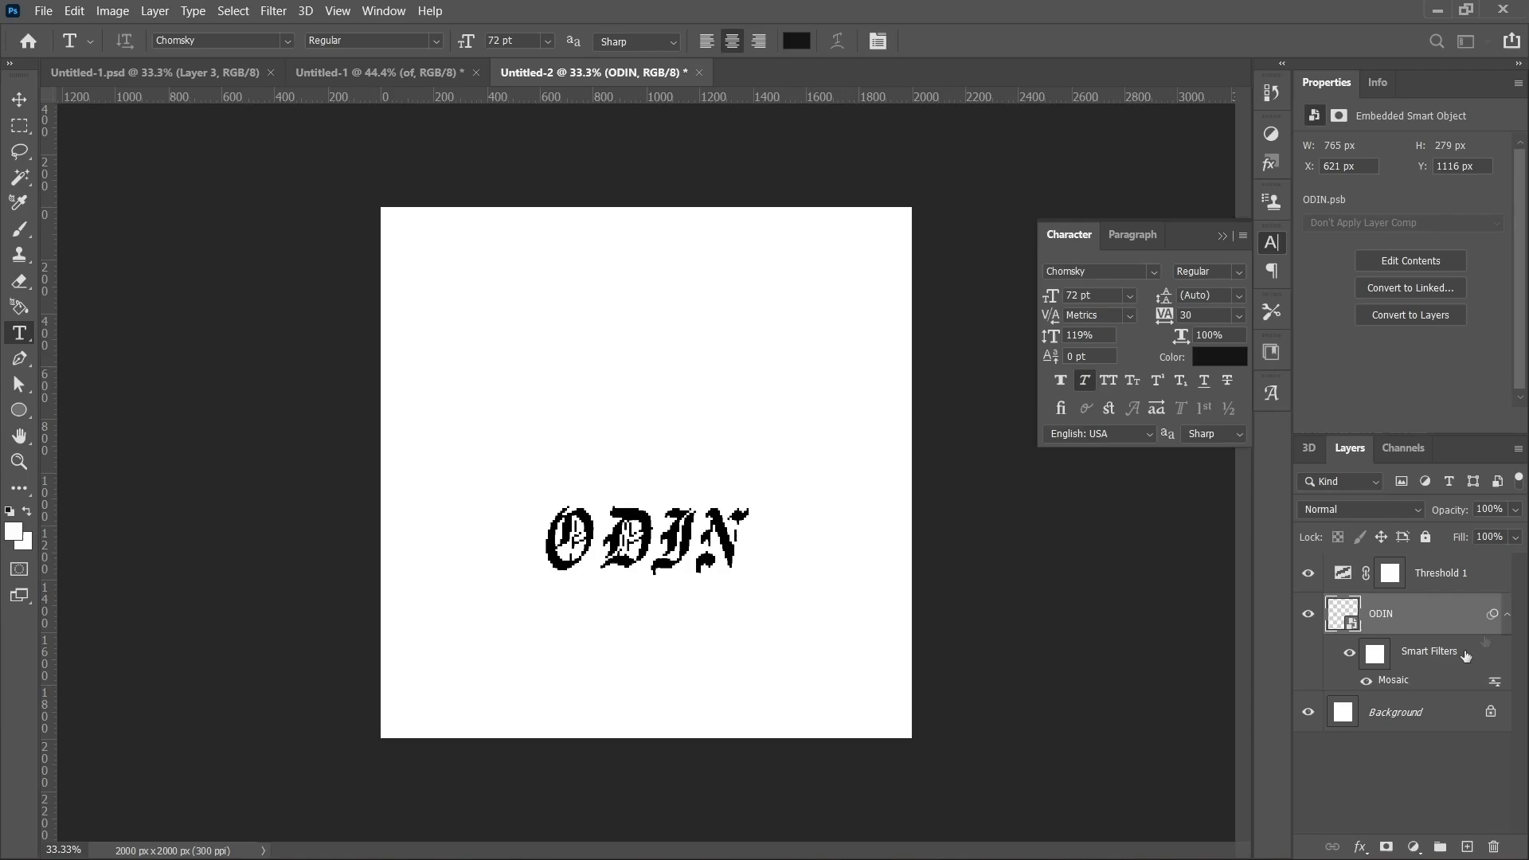
Stamp Threshold 1, ODIN and Background into a merged Layer 1, then hide Threshold 1.
{"action": "left_click", "coordinate": [1420, 703]}
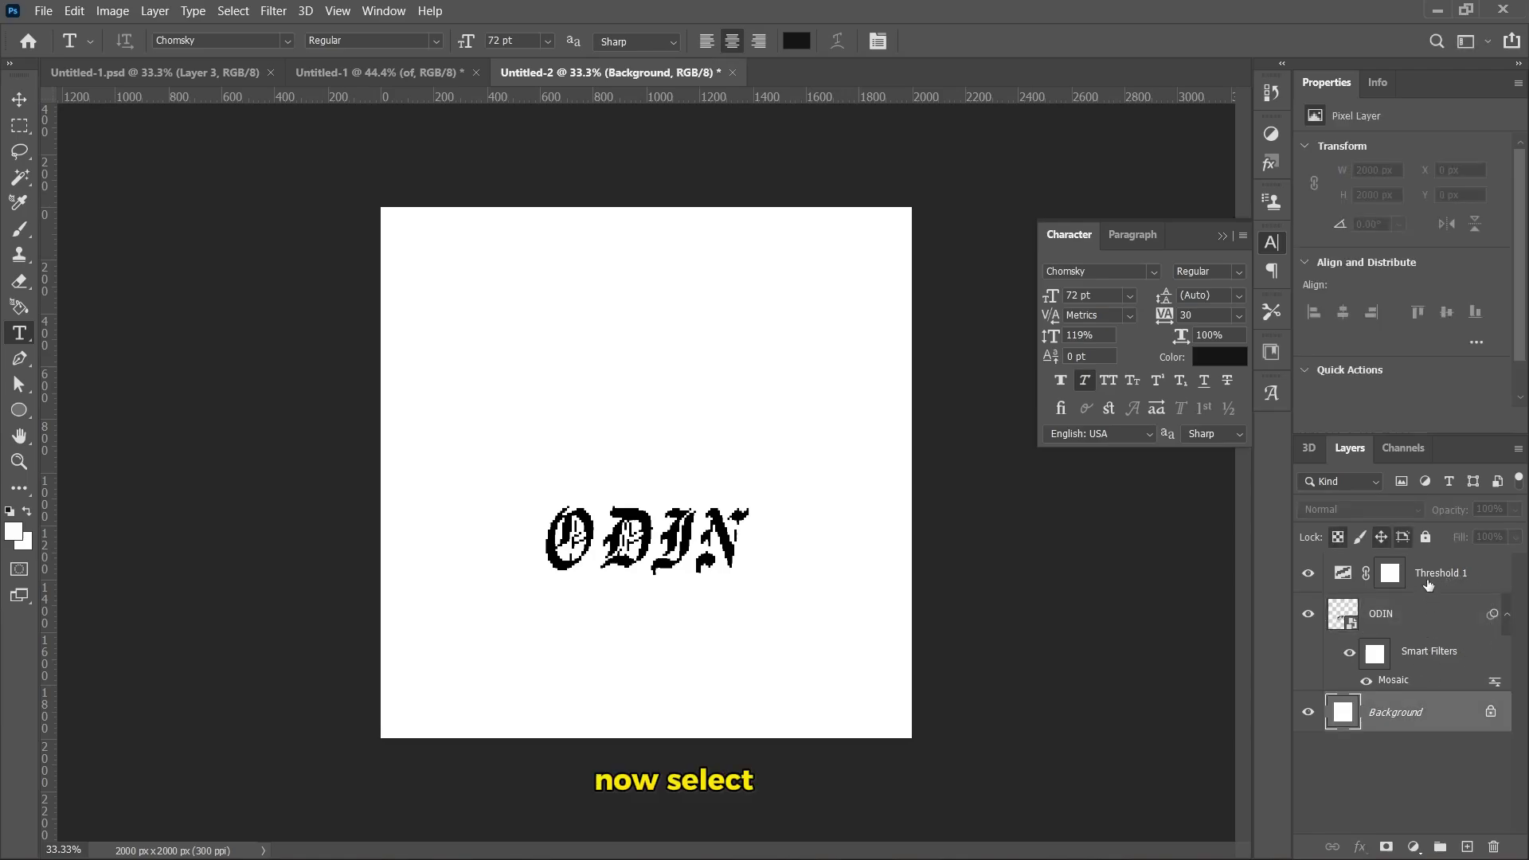
{"action": "left_click", "coordinate": [1429, 582], "text": "shift"}
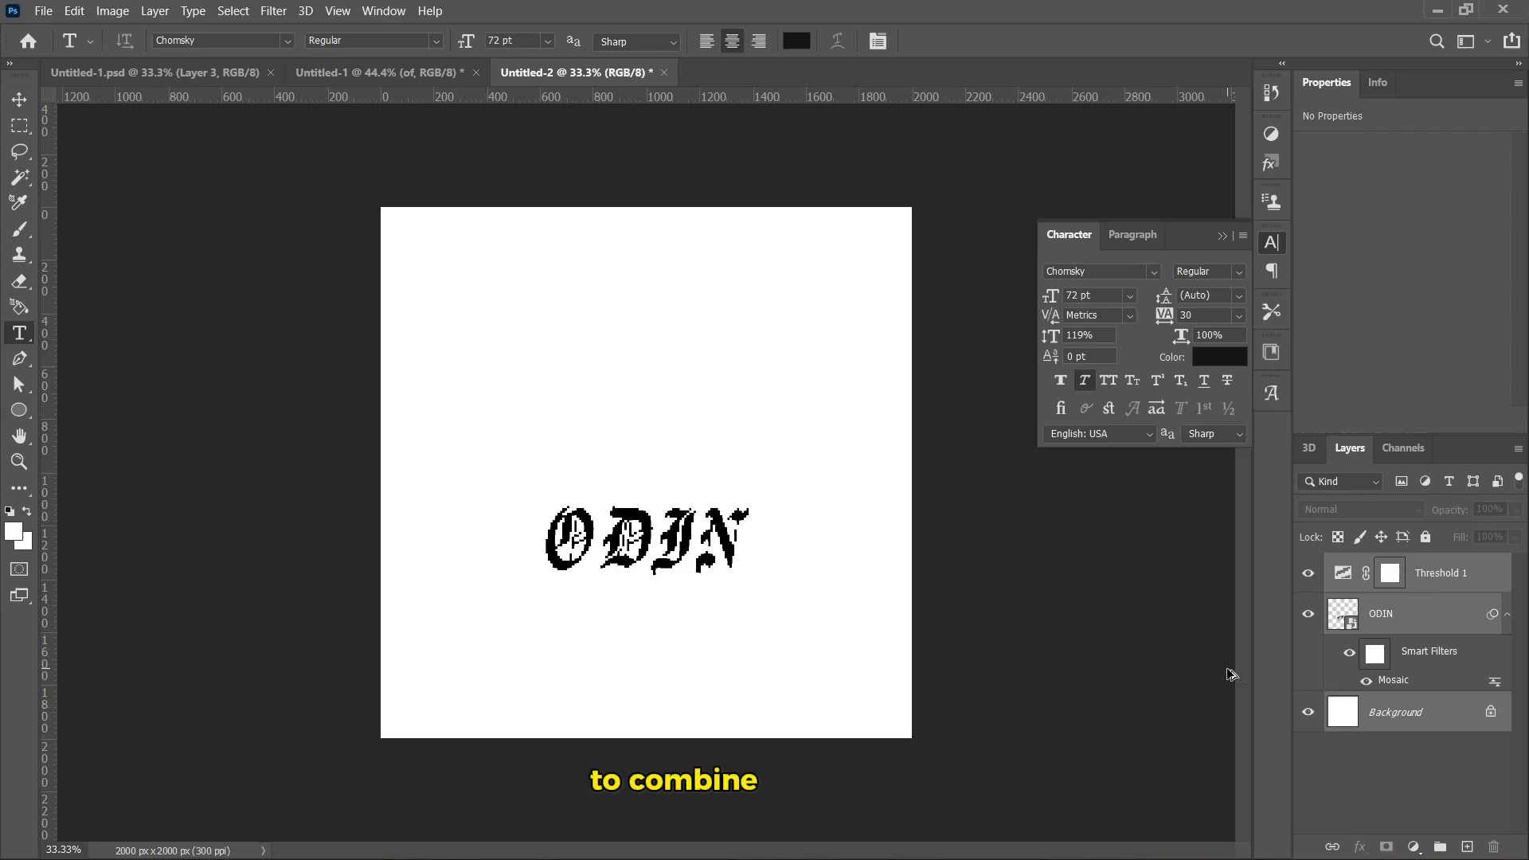
{"action": "key", "text": "ctrl+shift+alt+e"}
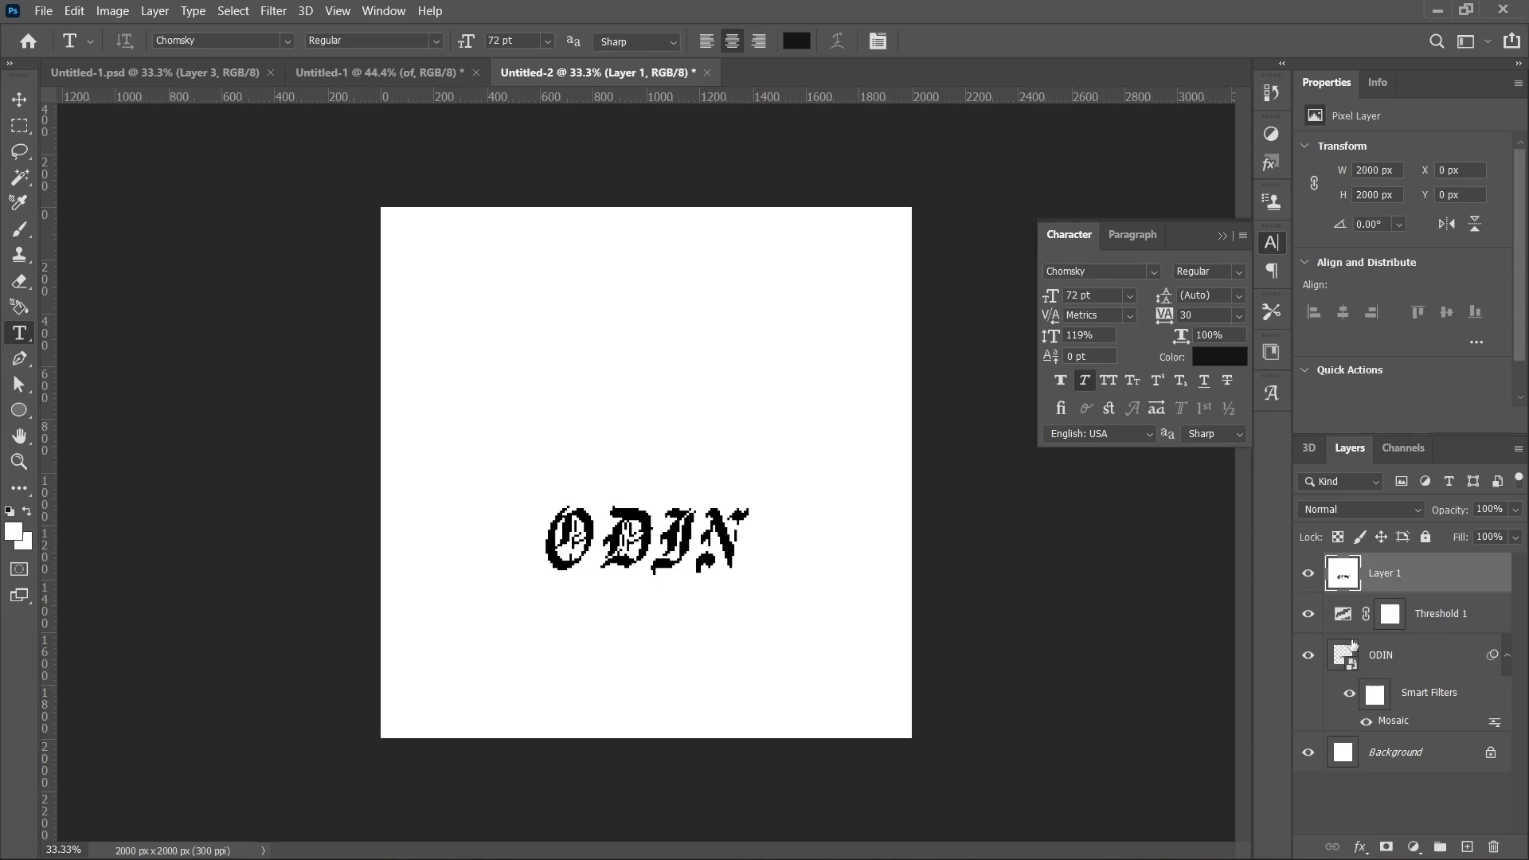
{"action": "left_click", "coordinate": [1463, 620]}
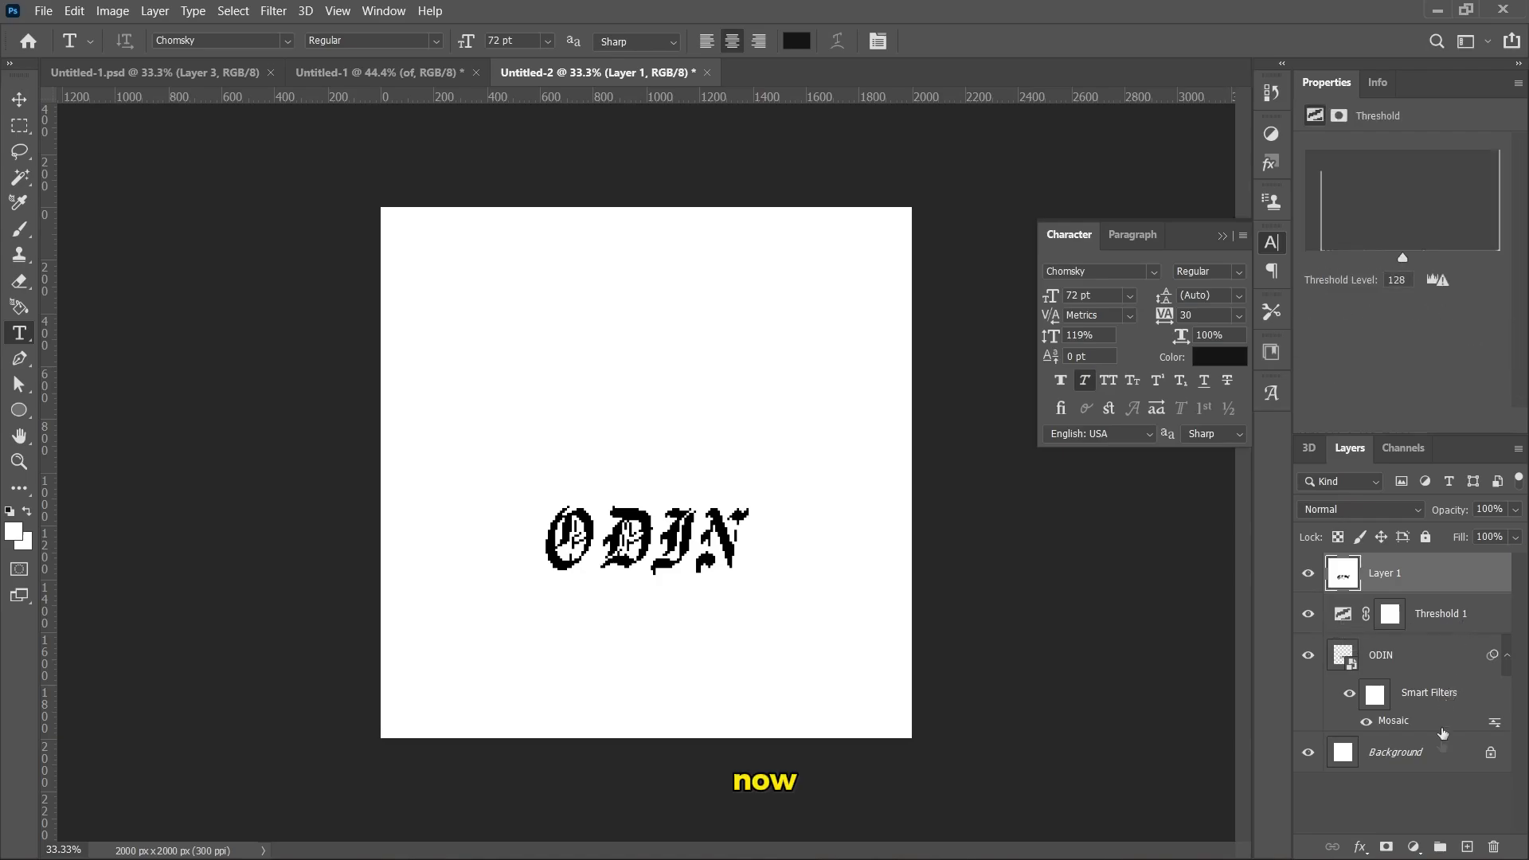
{"action": "left_click", "coordinate": [1457, 762], "text": "shift"}
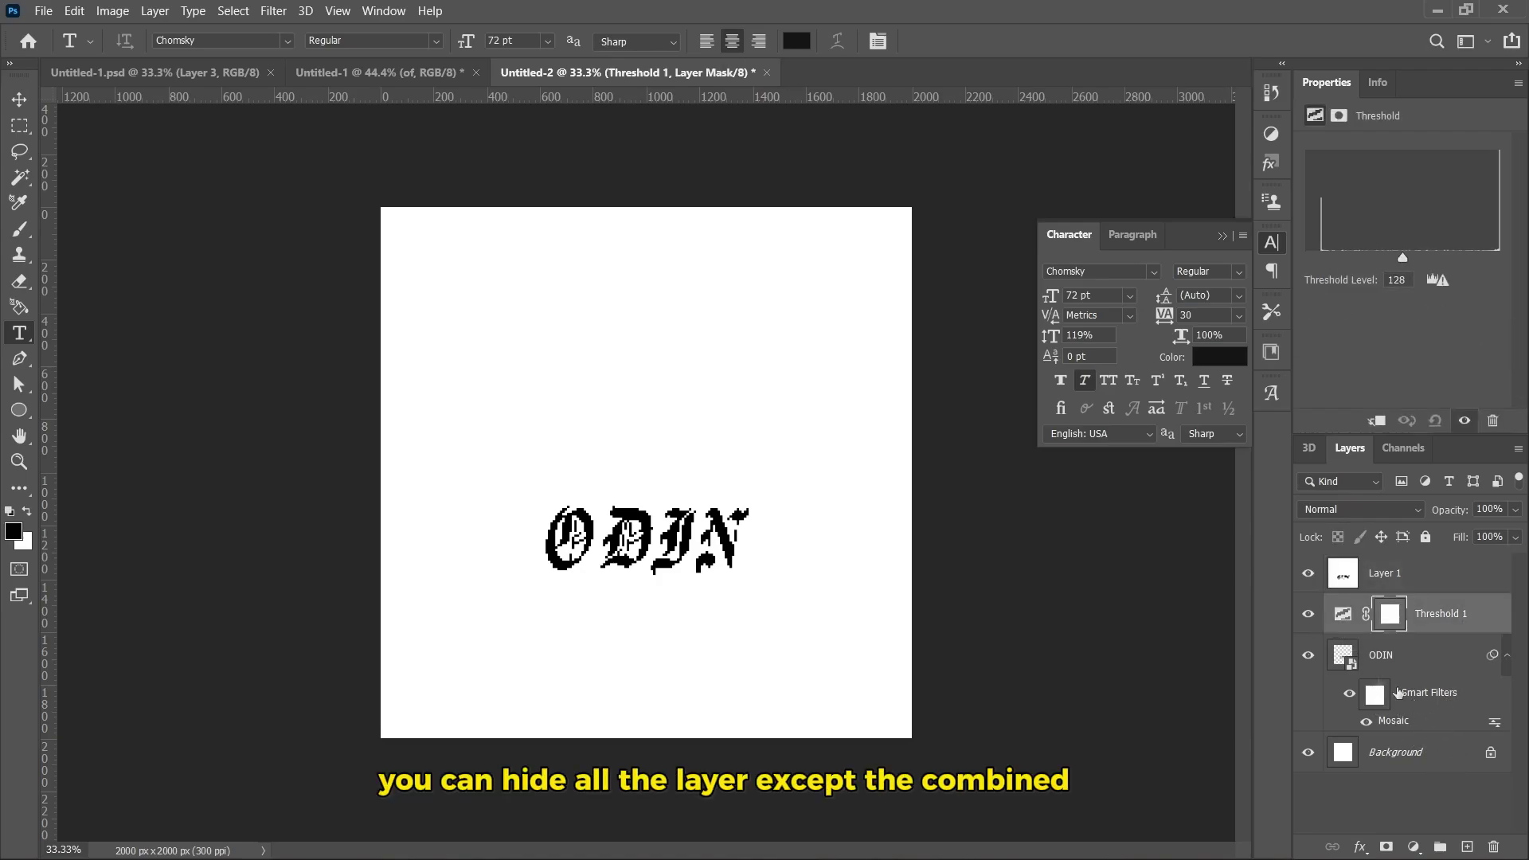
{"action": "left_click", "coordinate": [1308, 614]}
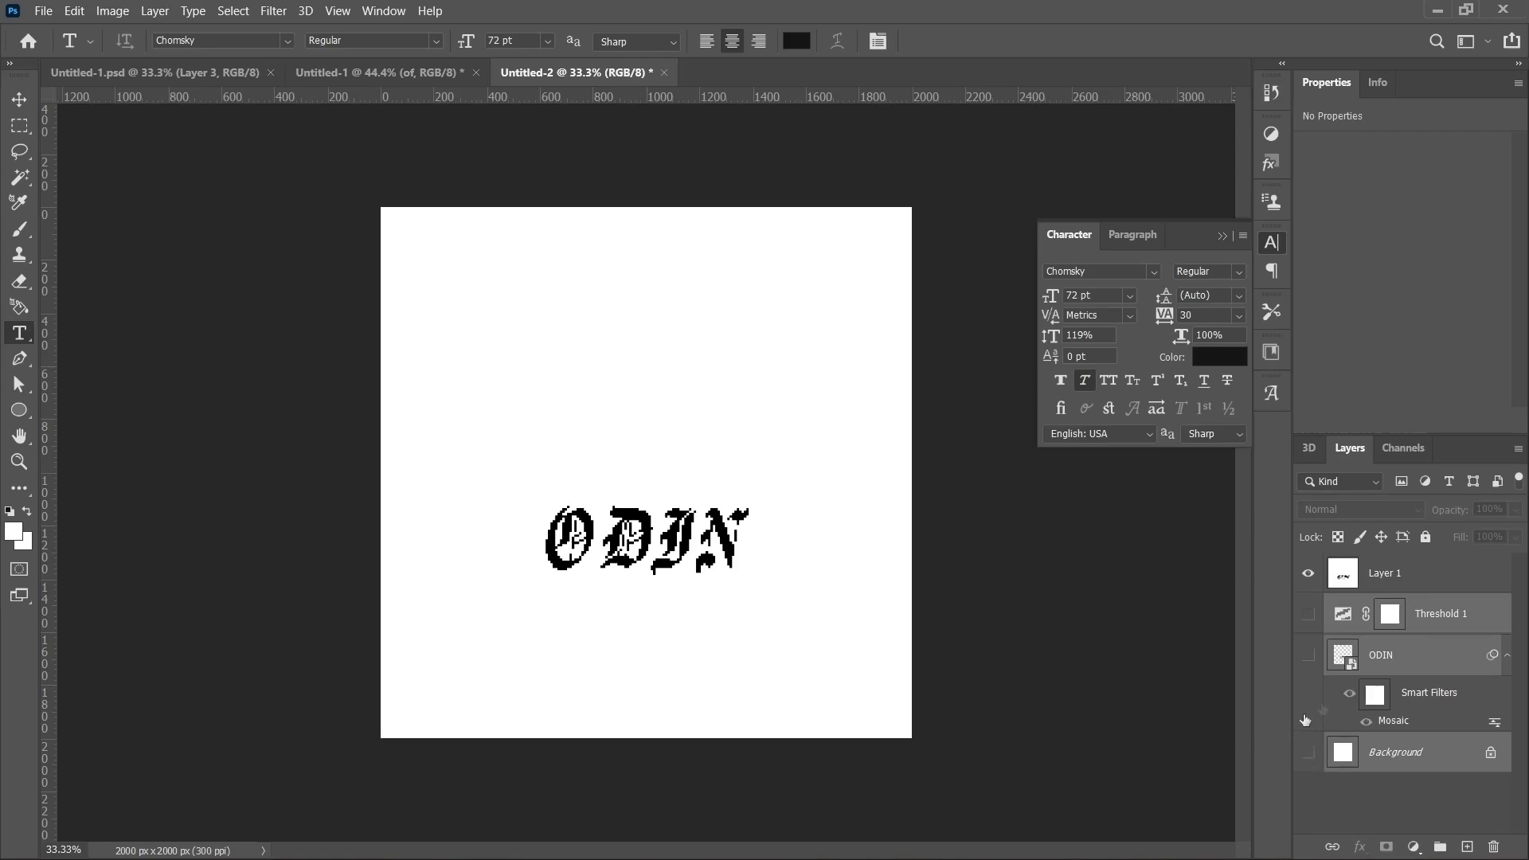
Select Layer 1's white pixels with Color Range, delete them, and deselect.
{"action": "left_click", "coordinate": [1399, 574]}
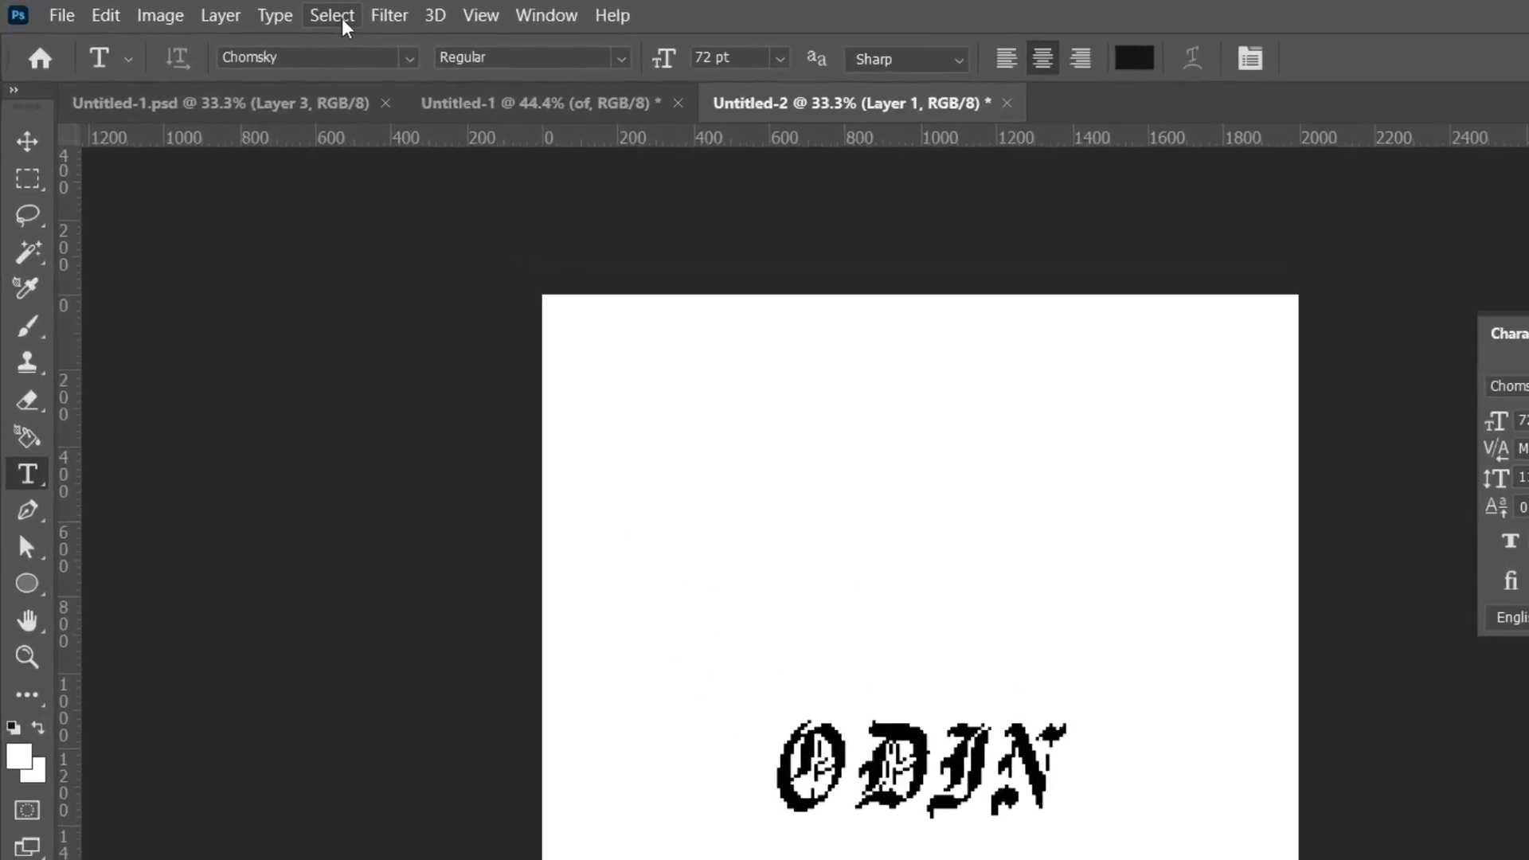
{"action": "left_click", "coordinate": [234, 11]}
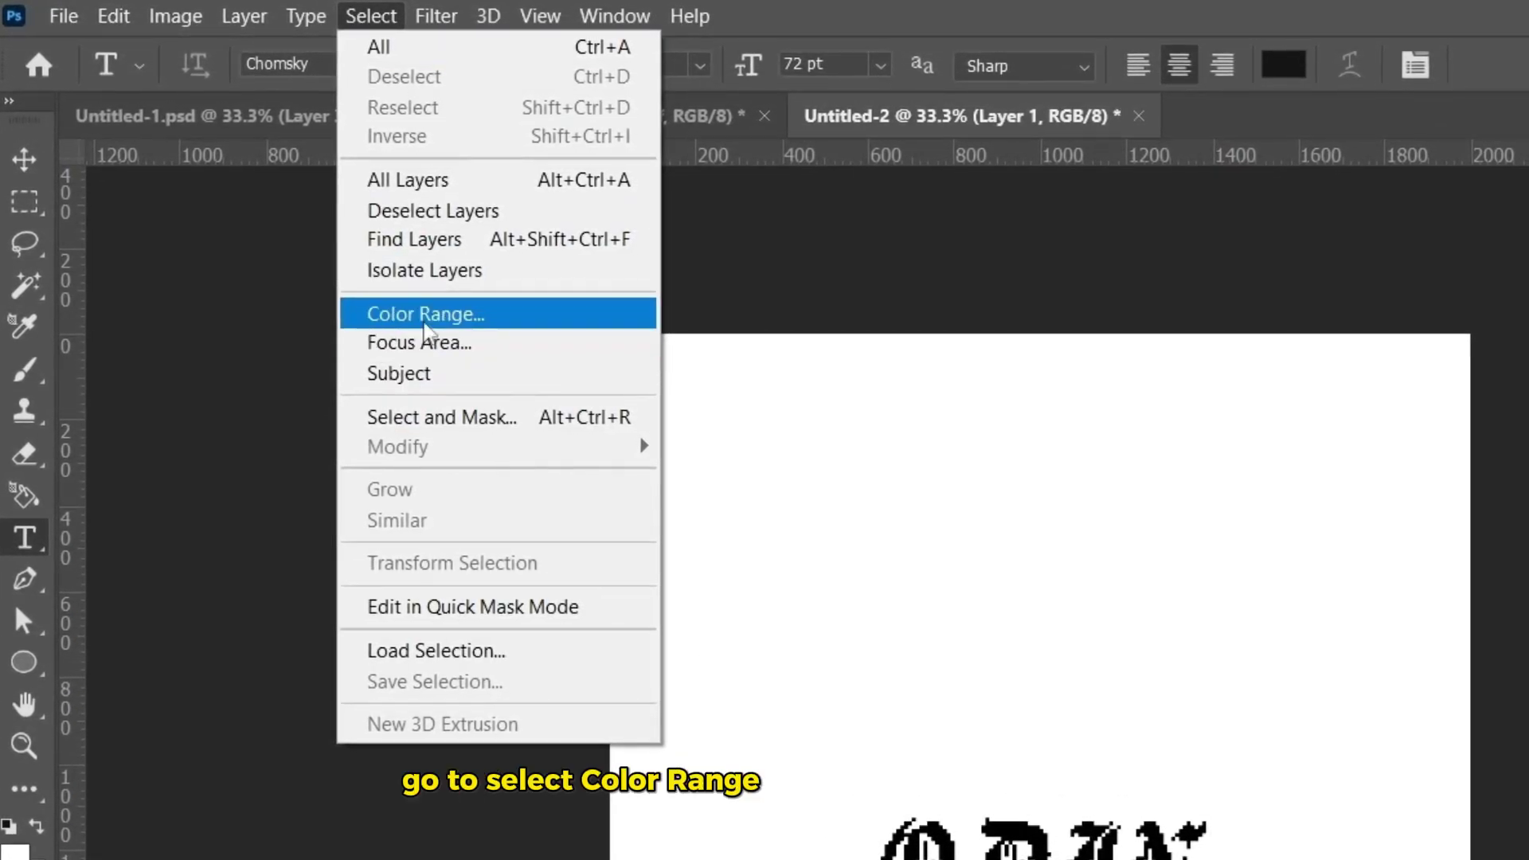
{"action": "left_click", "coordinate": [402, 314]}
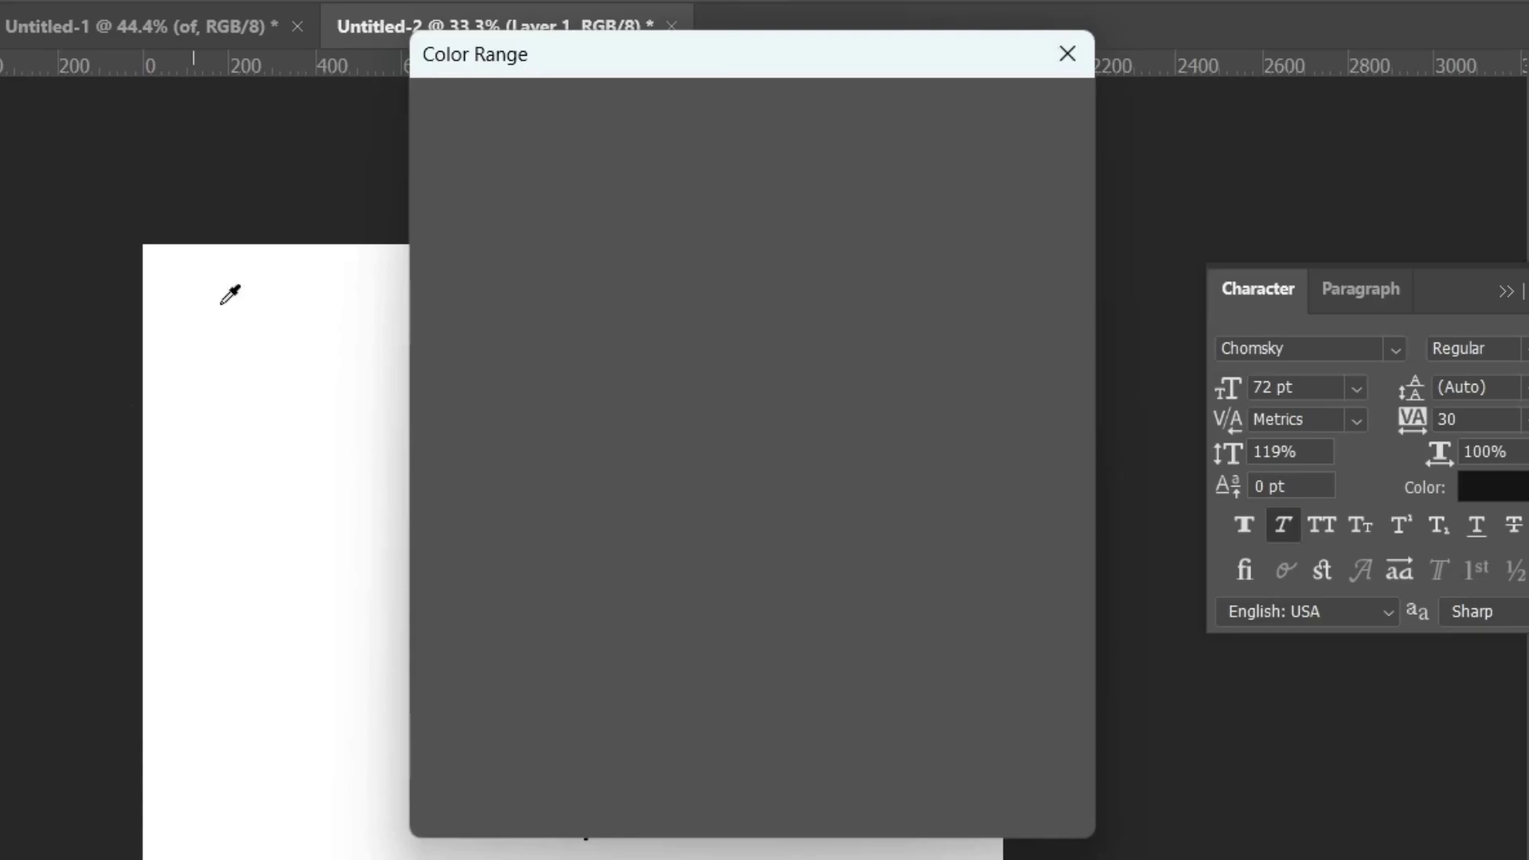
{"action": "left_click", "coordinate": [688, 392]}
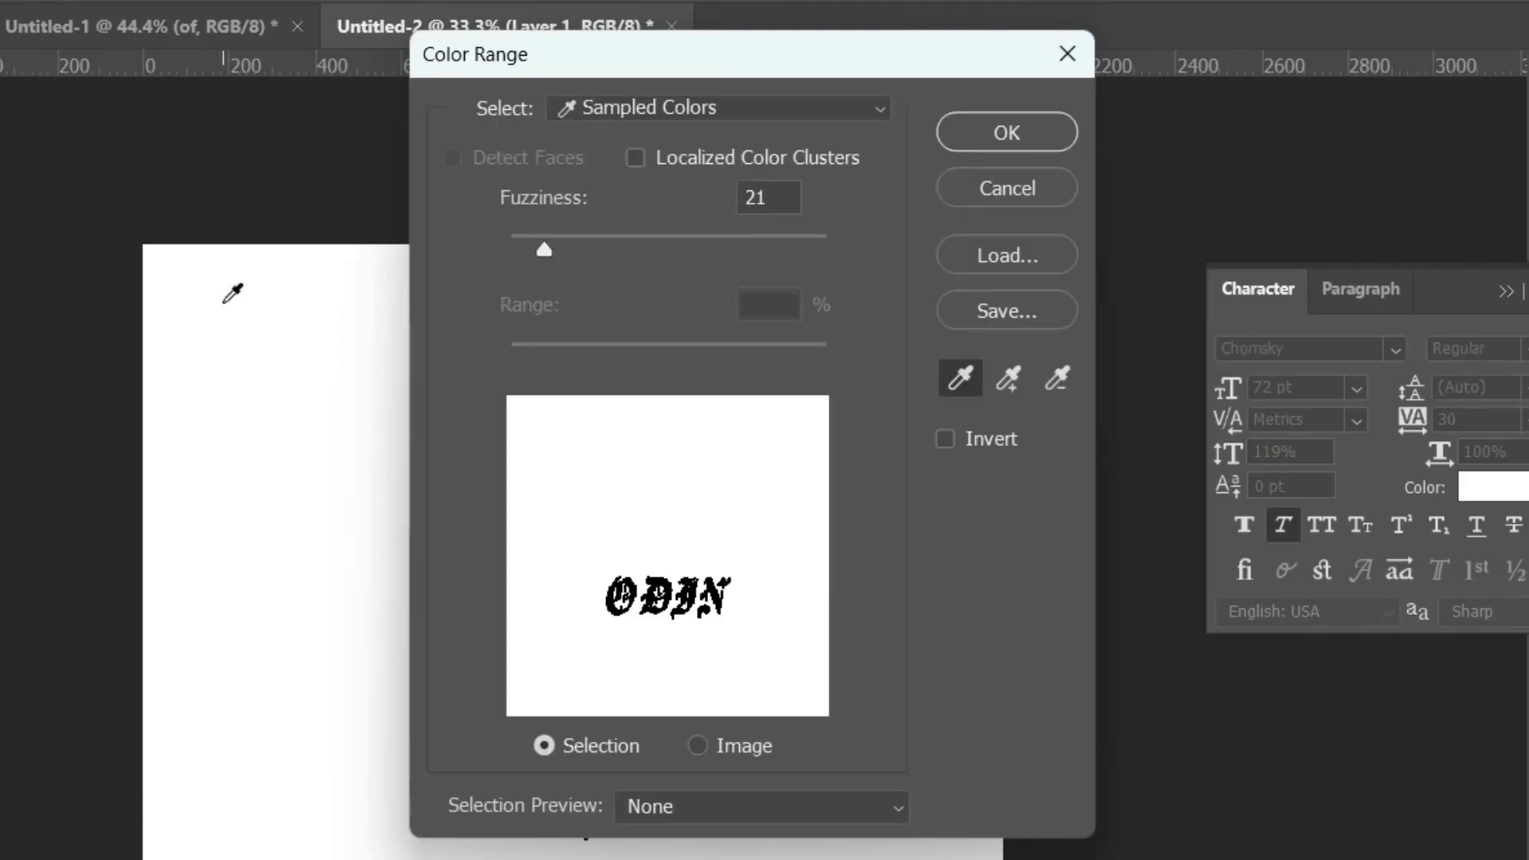
{"action": "left_click", "coordinate": [977, 133]}
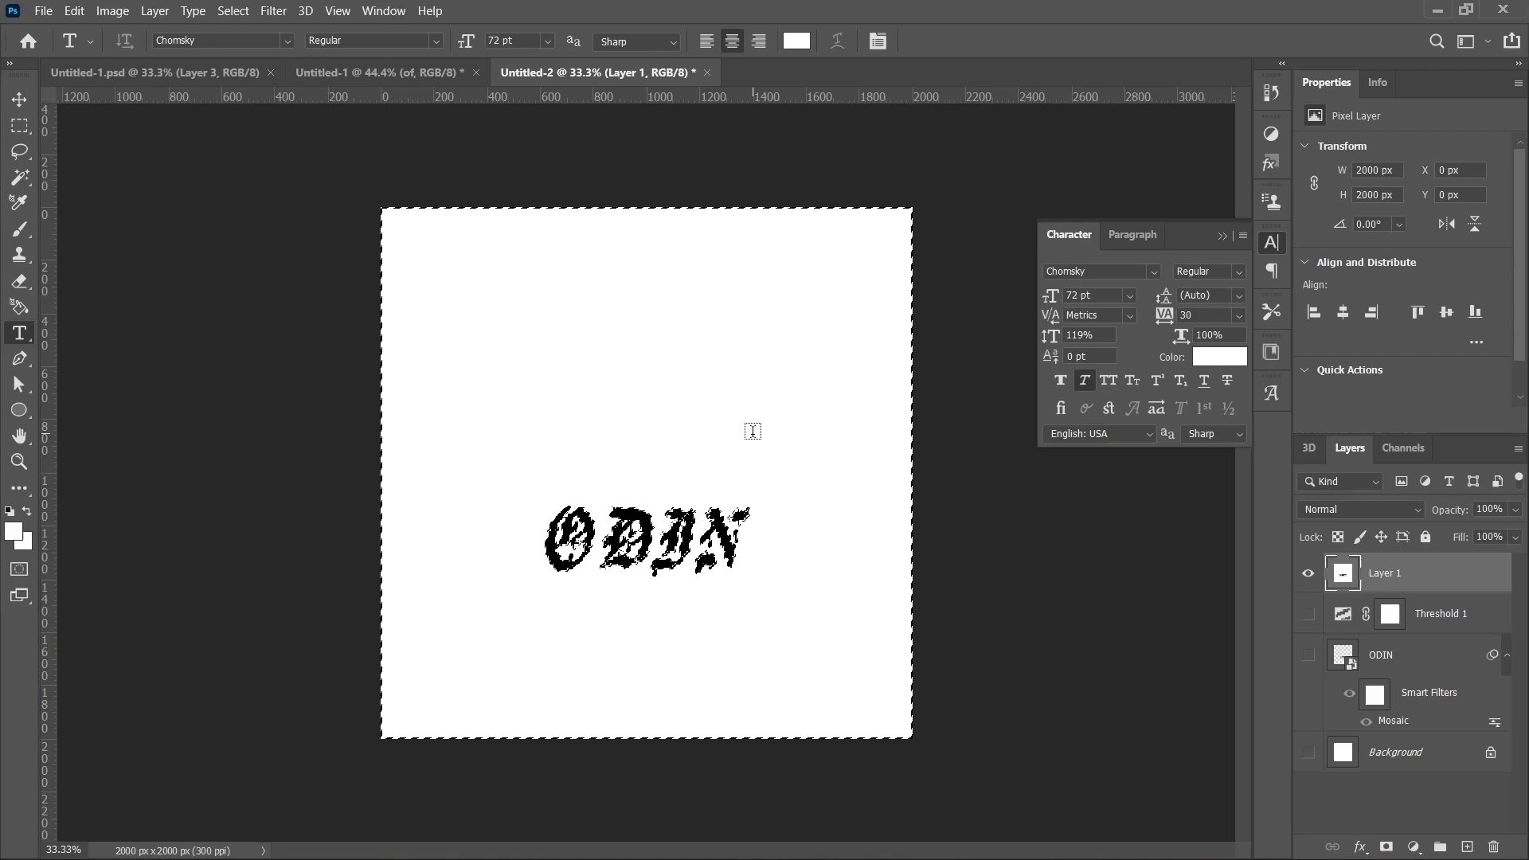
{"action": "key", "text": "BackSpace"}
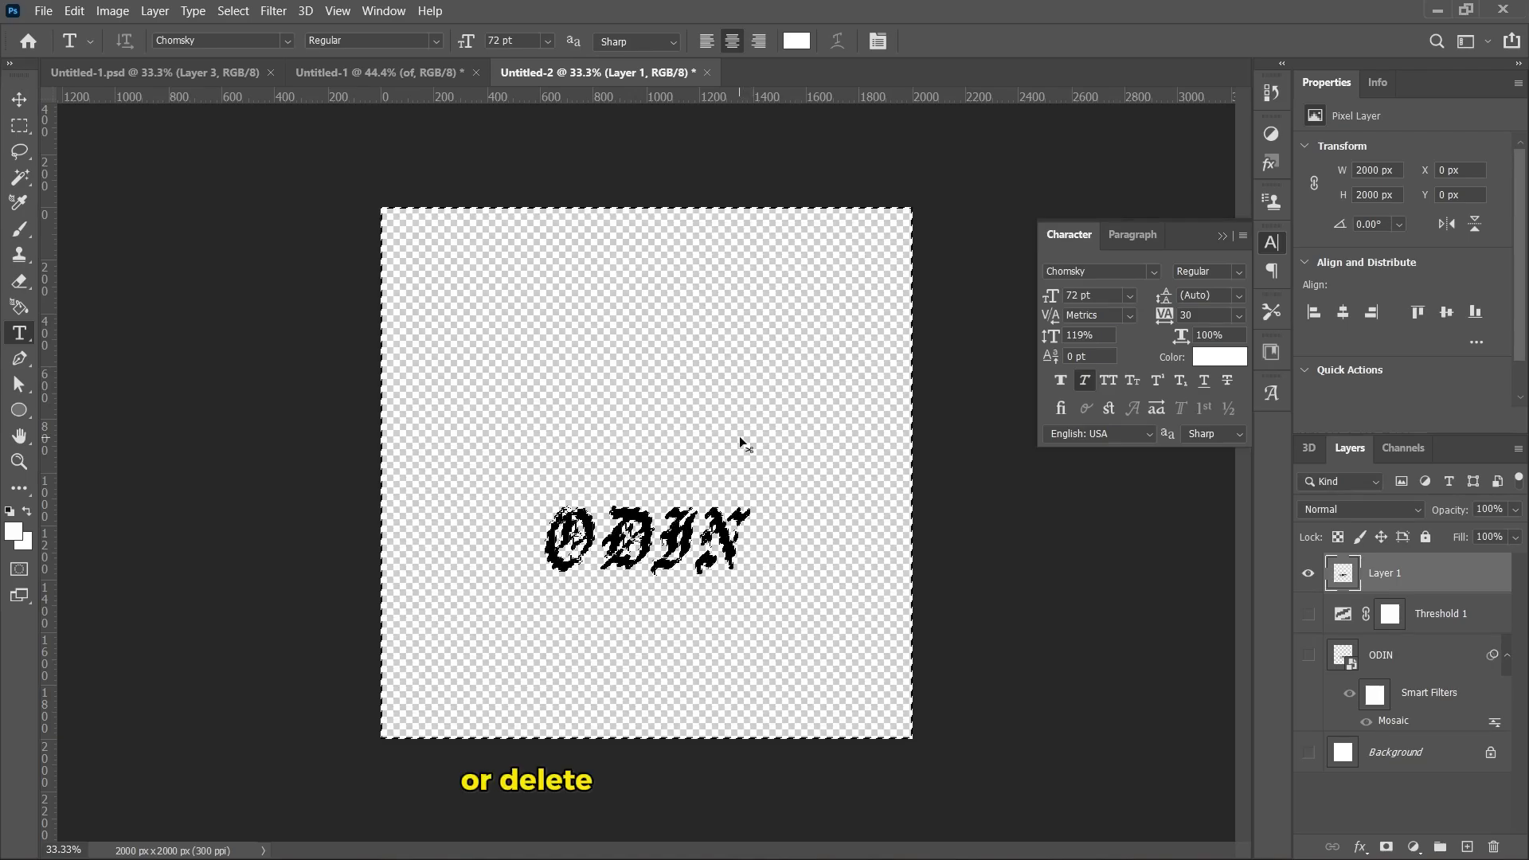
{"action": "key", "text": "ctrl+d"}
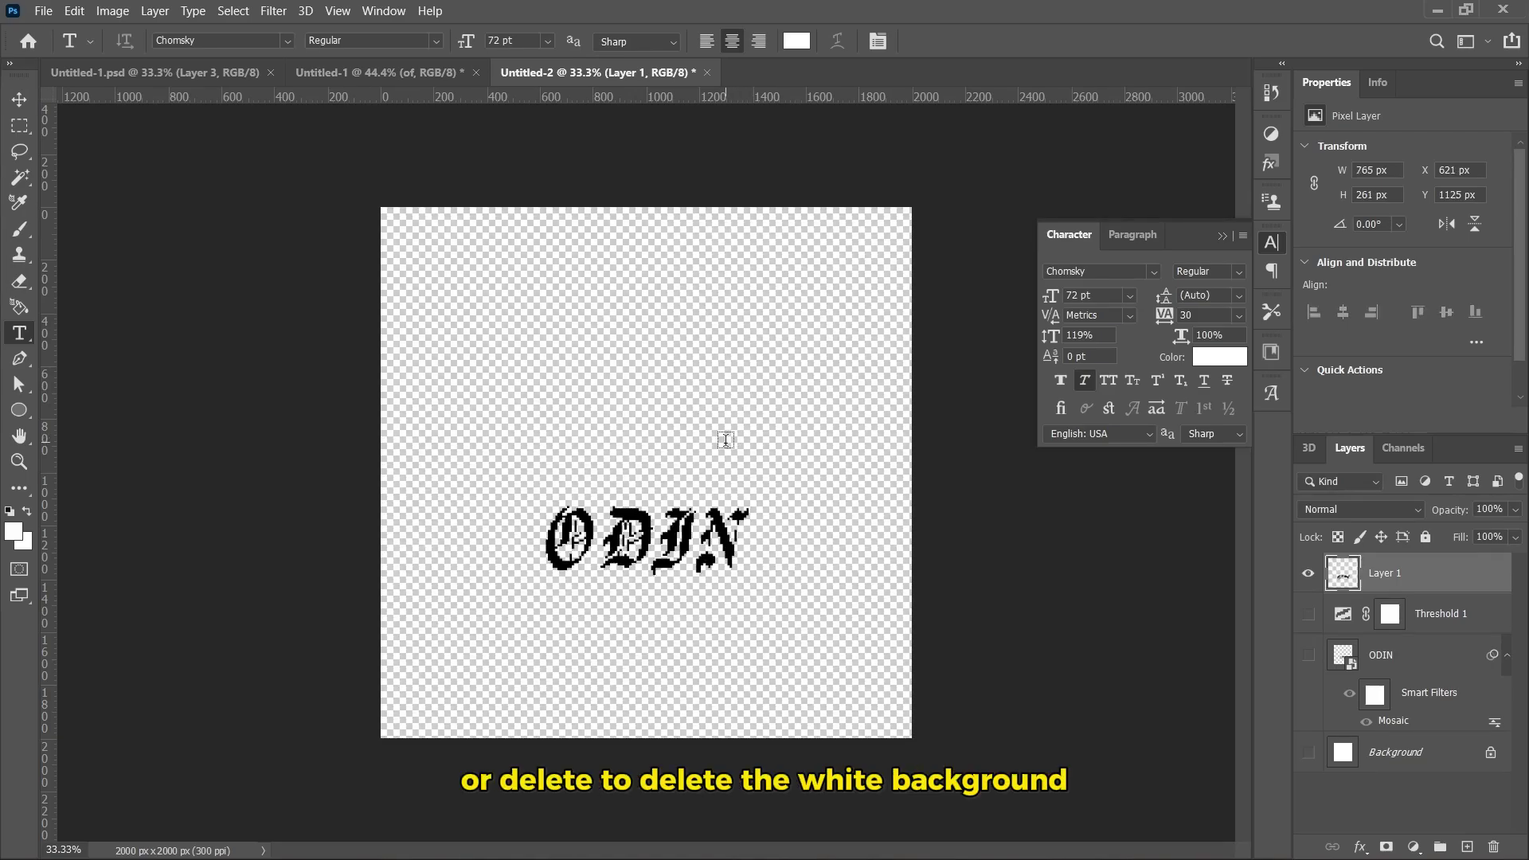
Drag the pixelated ODIN layer into the Untitled-1 poster and drop it below 'of'.
{"action": "left_click", "coordinate": [18, 100]}
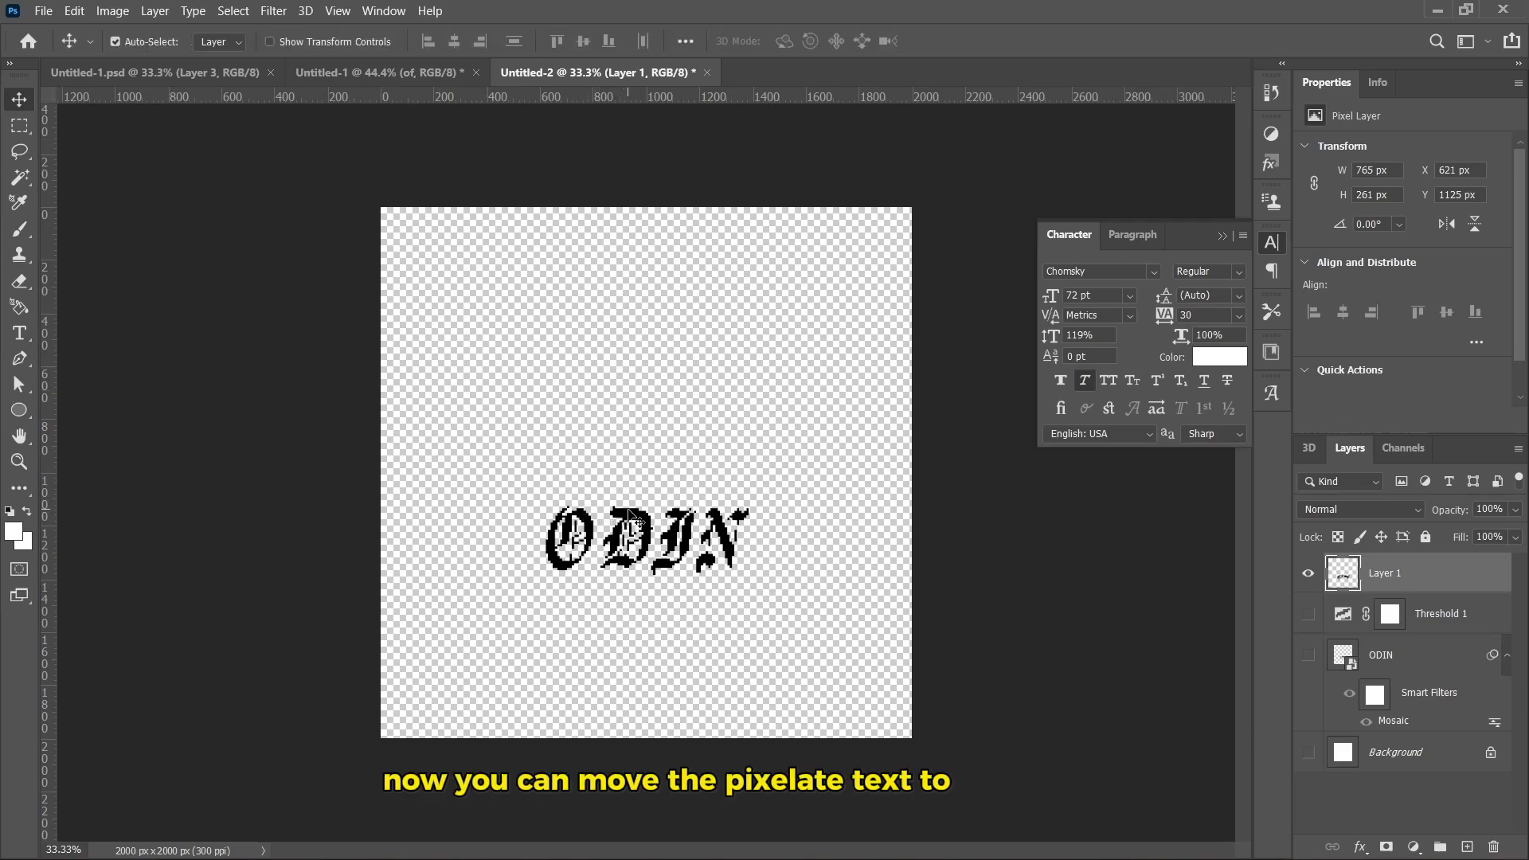
{"action": "left_click_drag", "start_coordinate": [629, 517], "coordinate": [392, 72]}
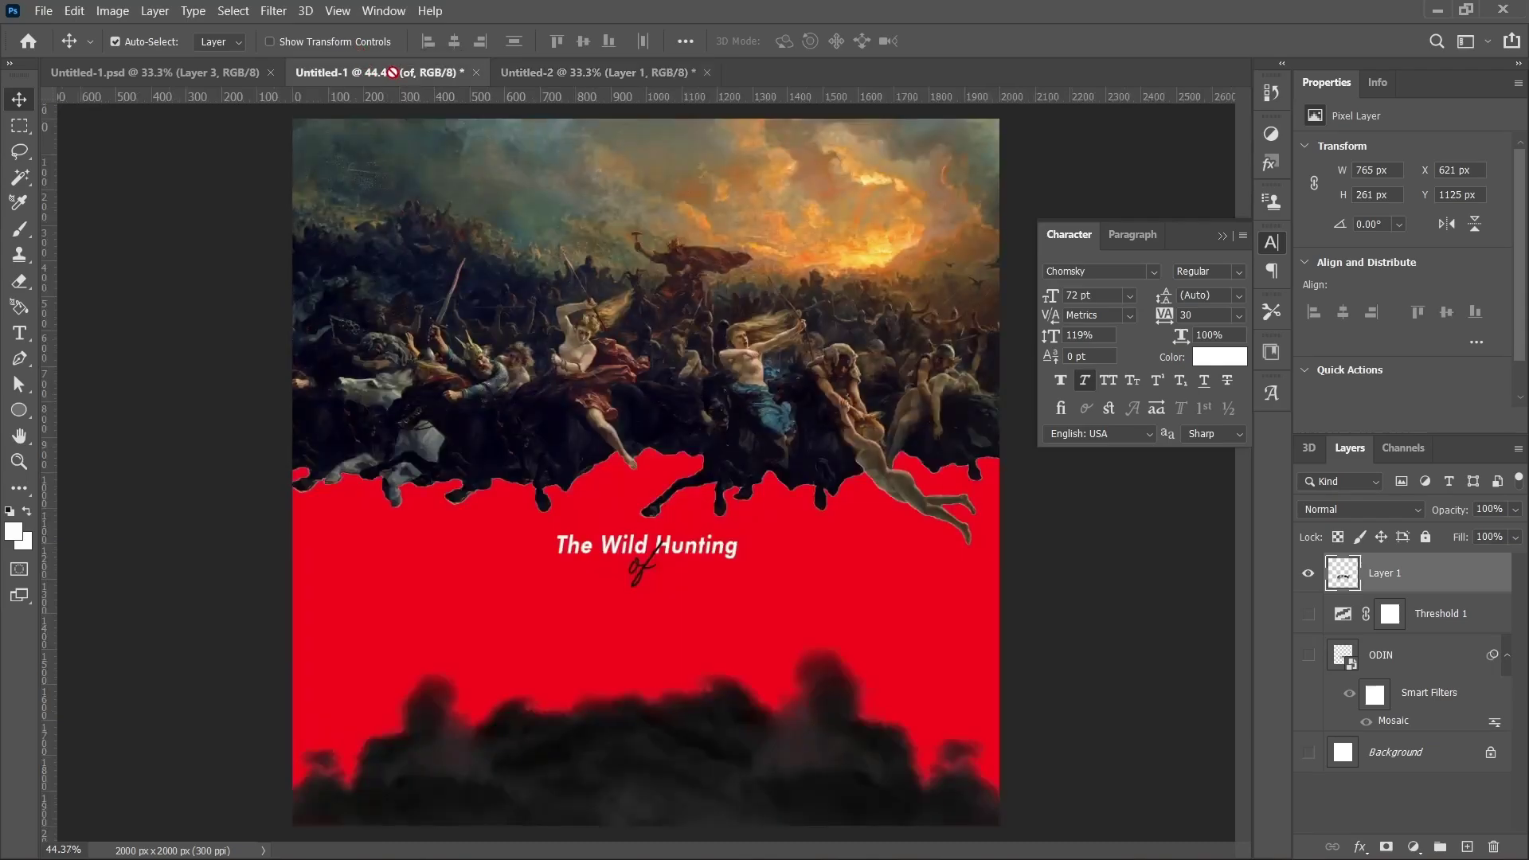
{"action": "left_click_drag", "start_coordinate": [597, 574], "coordinate": [634, 602]}
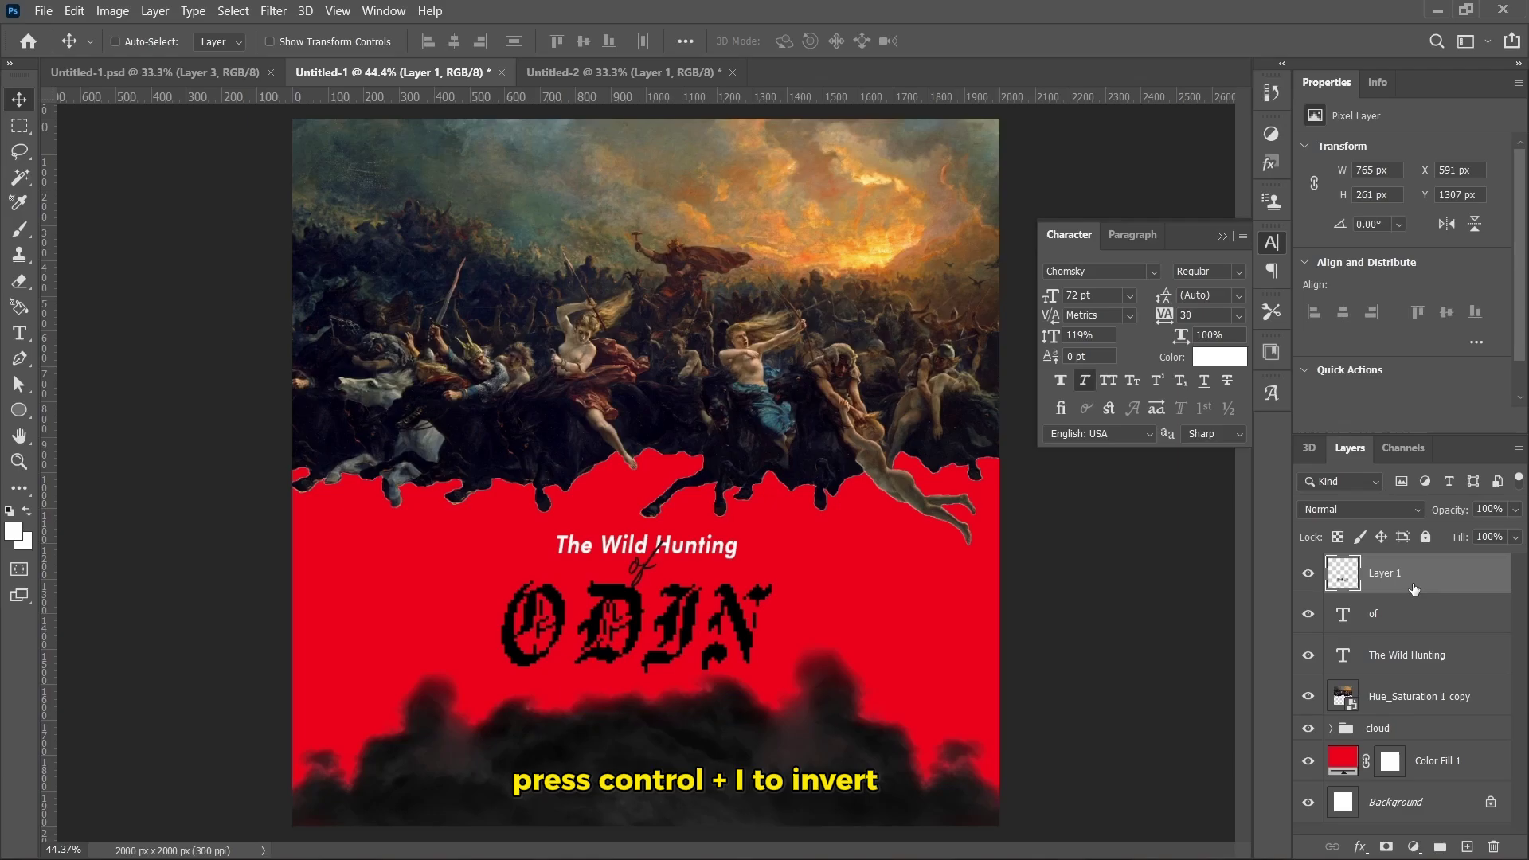
Invert ODIN to white and move its layer beneath the 'of' layer.
{"action": "key", "text": "ctrl+i"}
{"action": "key", "text": "ctrl"}
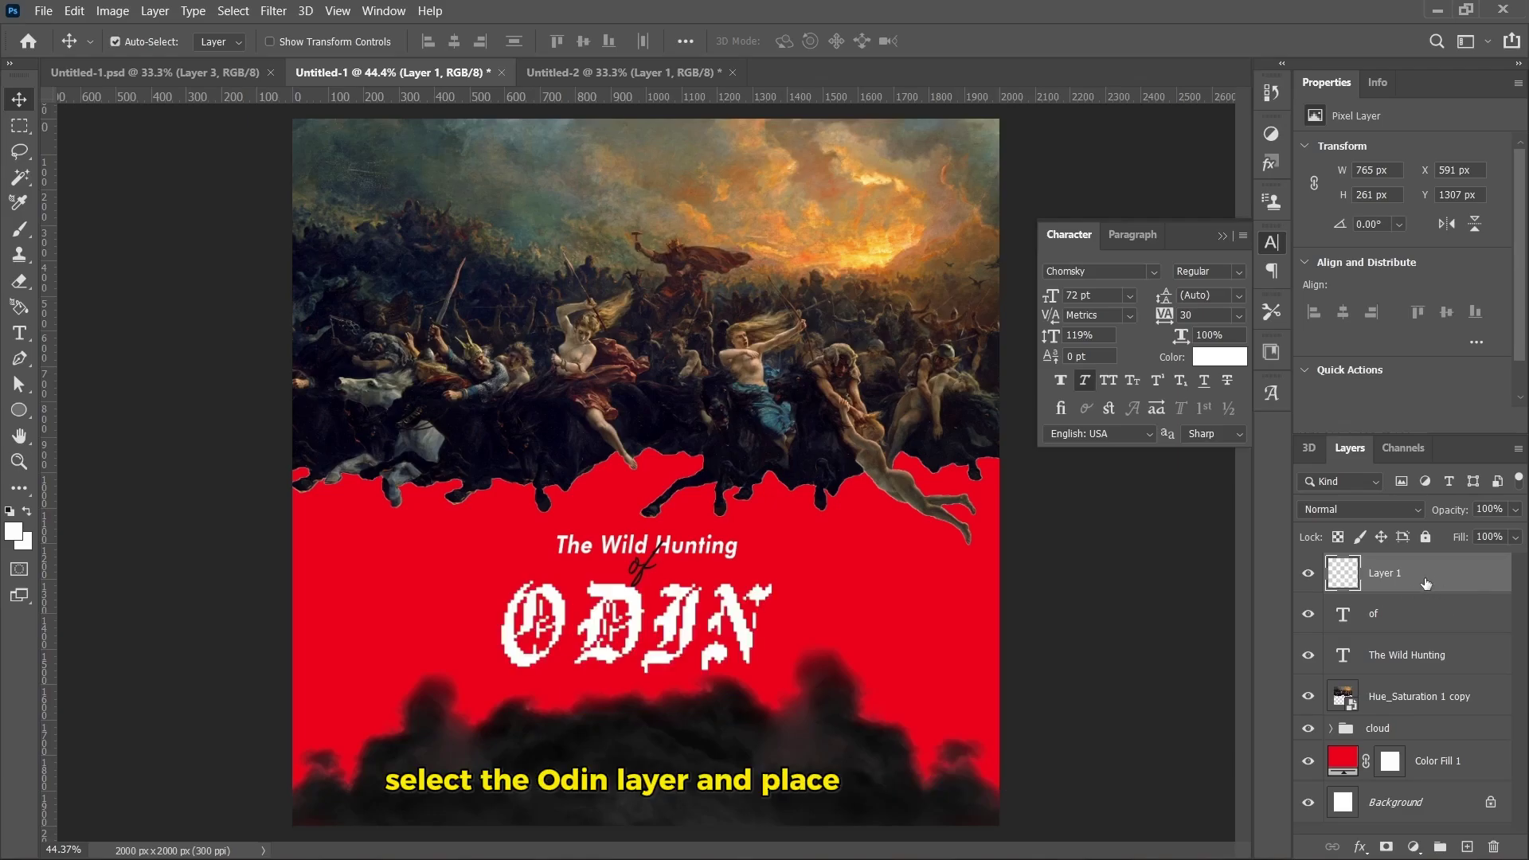
{"action": "left_click_drag", "start_coordinate": [1425, 584], "coordinate": [1431, 634]}
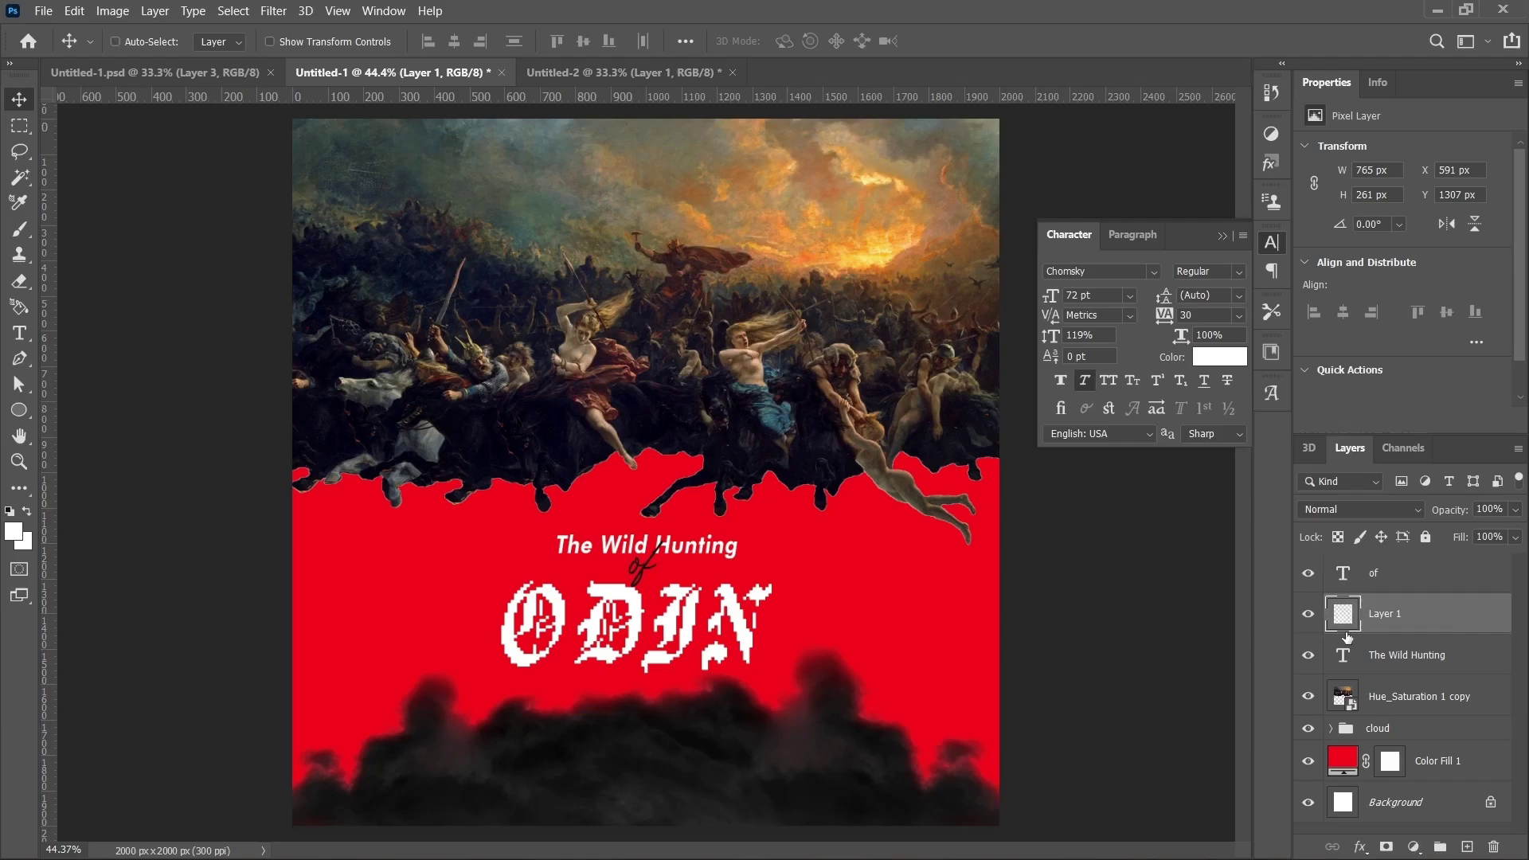
Nudge the ODIN title up and about 50 px right to X 618, Y 1287 px.
{"action": "key", "text": "ctrl+t"}
{"action": "key", "text": "shift+Up"}
{"action": "key", "text": "Up"}
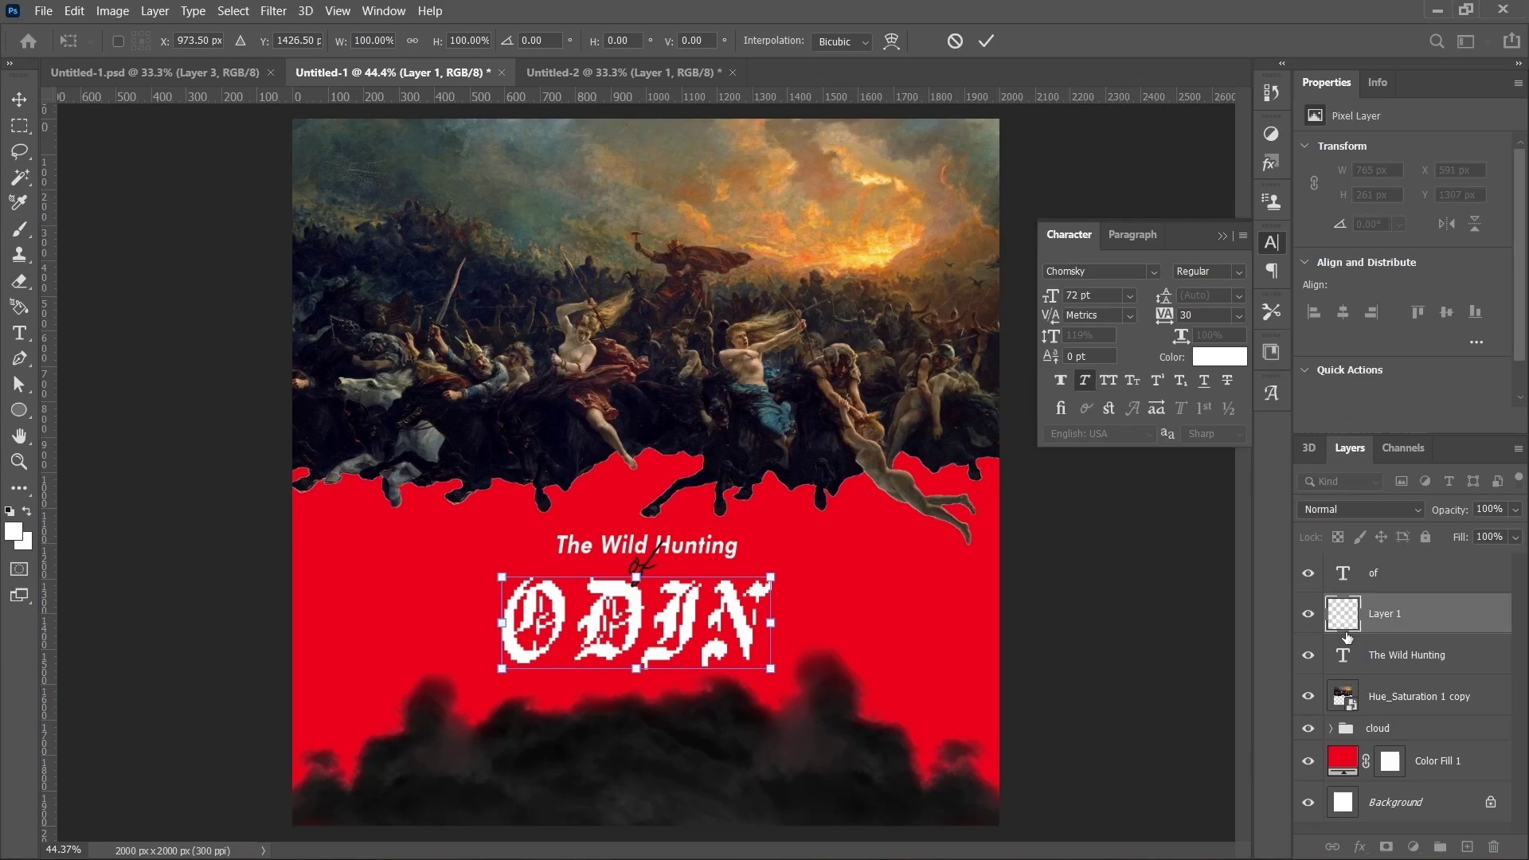
{"action": "key", "text": "Up"}
{"action": "key", "text": "Up"}
{"action": "key", "text": "Up"}
{"action": "key", "text": "Up"}
{"action": "key", "text": "Up"}
{"action": "key", "text": "Up"}
{"action": "key", "text": "Up"}
{"action": "key", "text": "Up"}
{"action": "key", "text": "Up"}
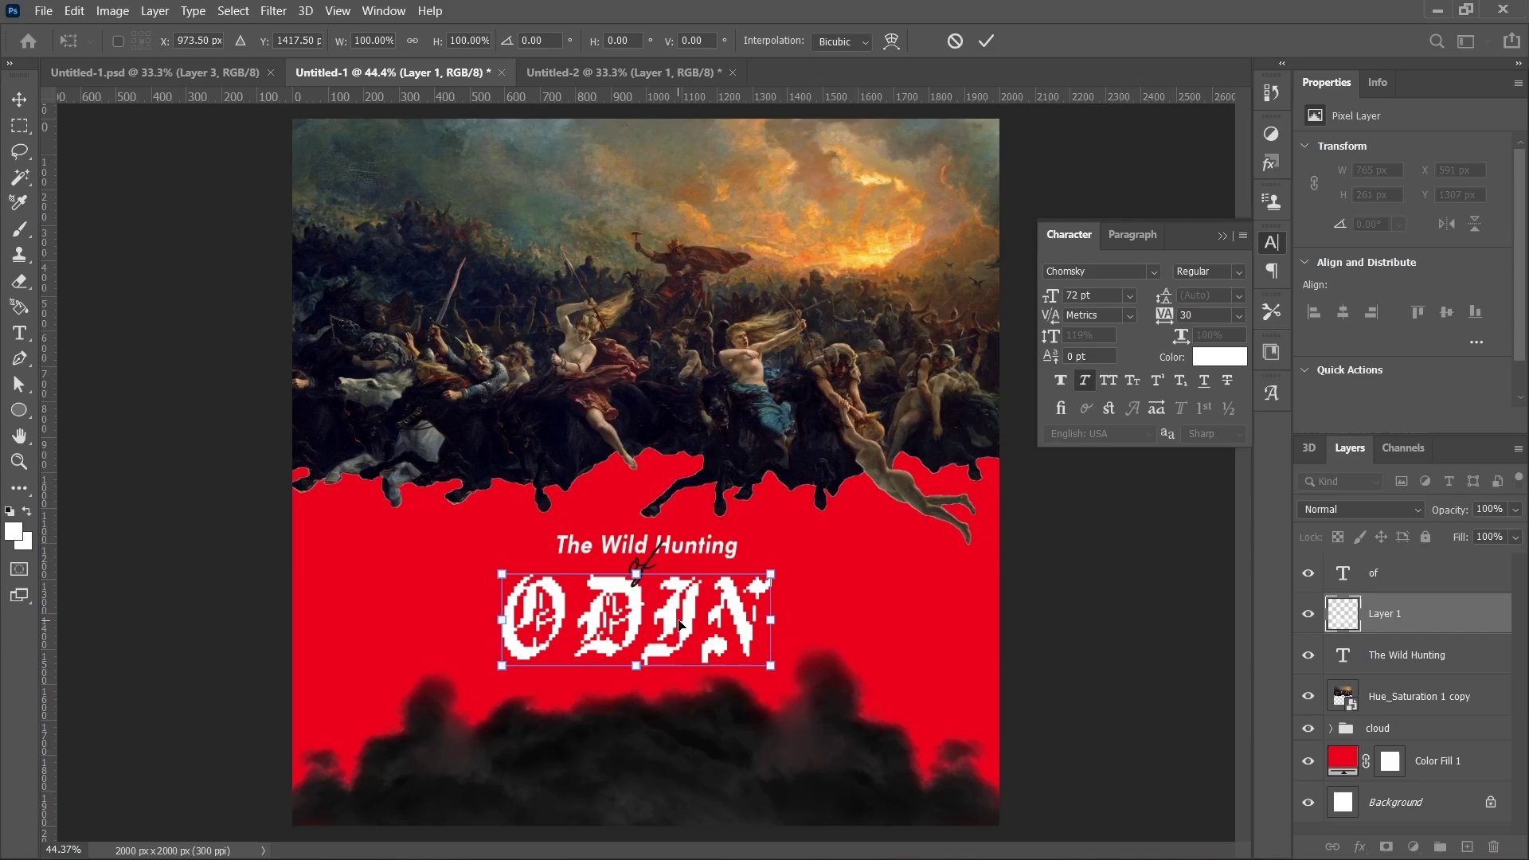
{"action": "left_click_drag", "start_coordinate": [674, 615], "coordinate": [681, 616]}
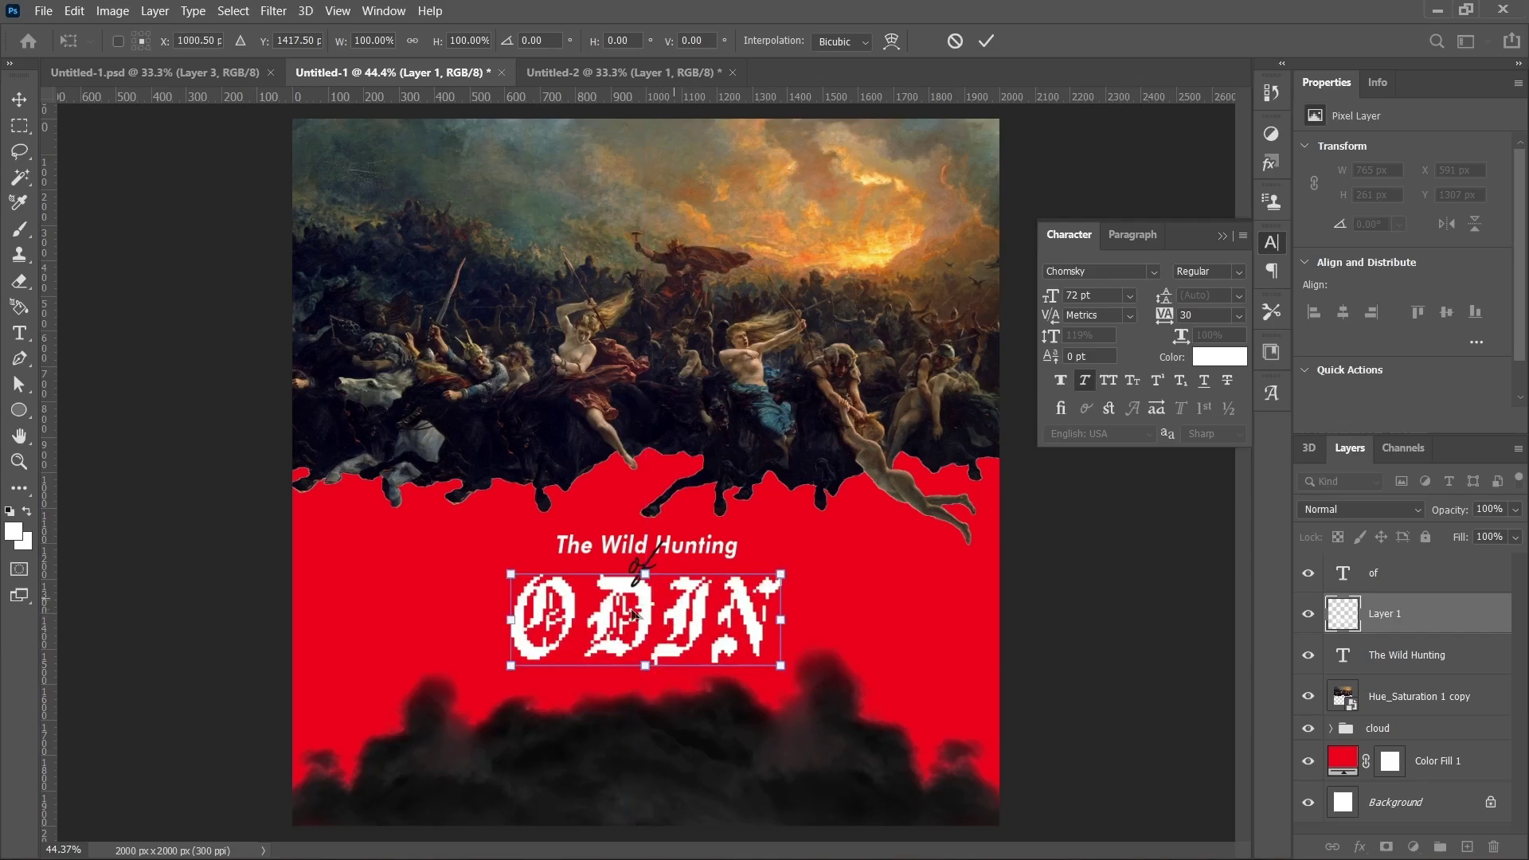
{"action": "left_click", "coordinate": [990, 41]}
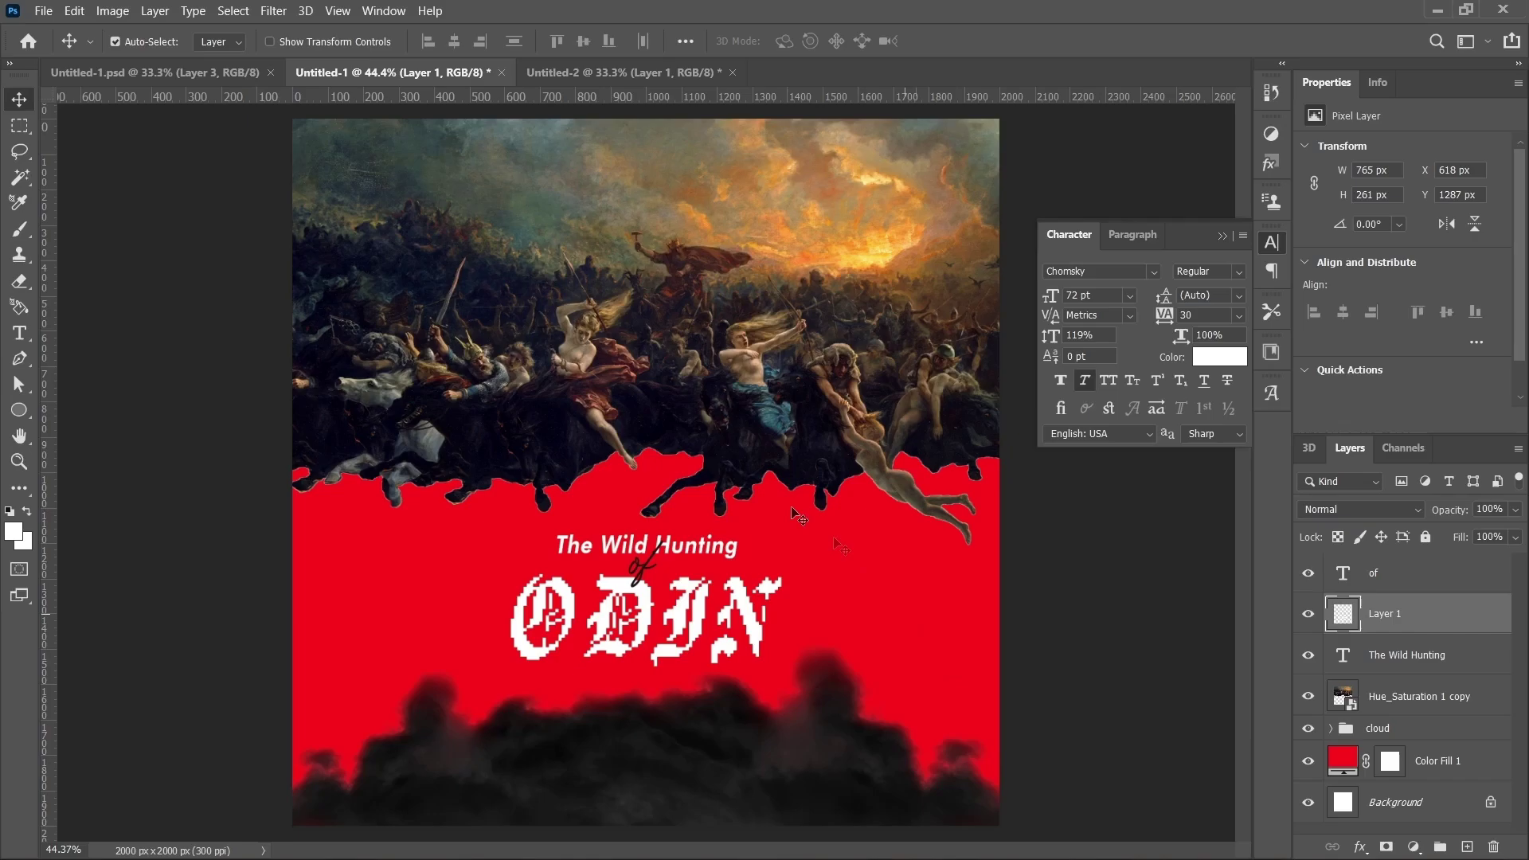
Draw a Coolvetica 10 pt paragraph text box below the ODIN title.
{"action": "left_click", "coordinate": [20, 334]}
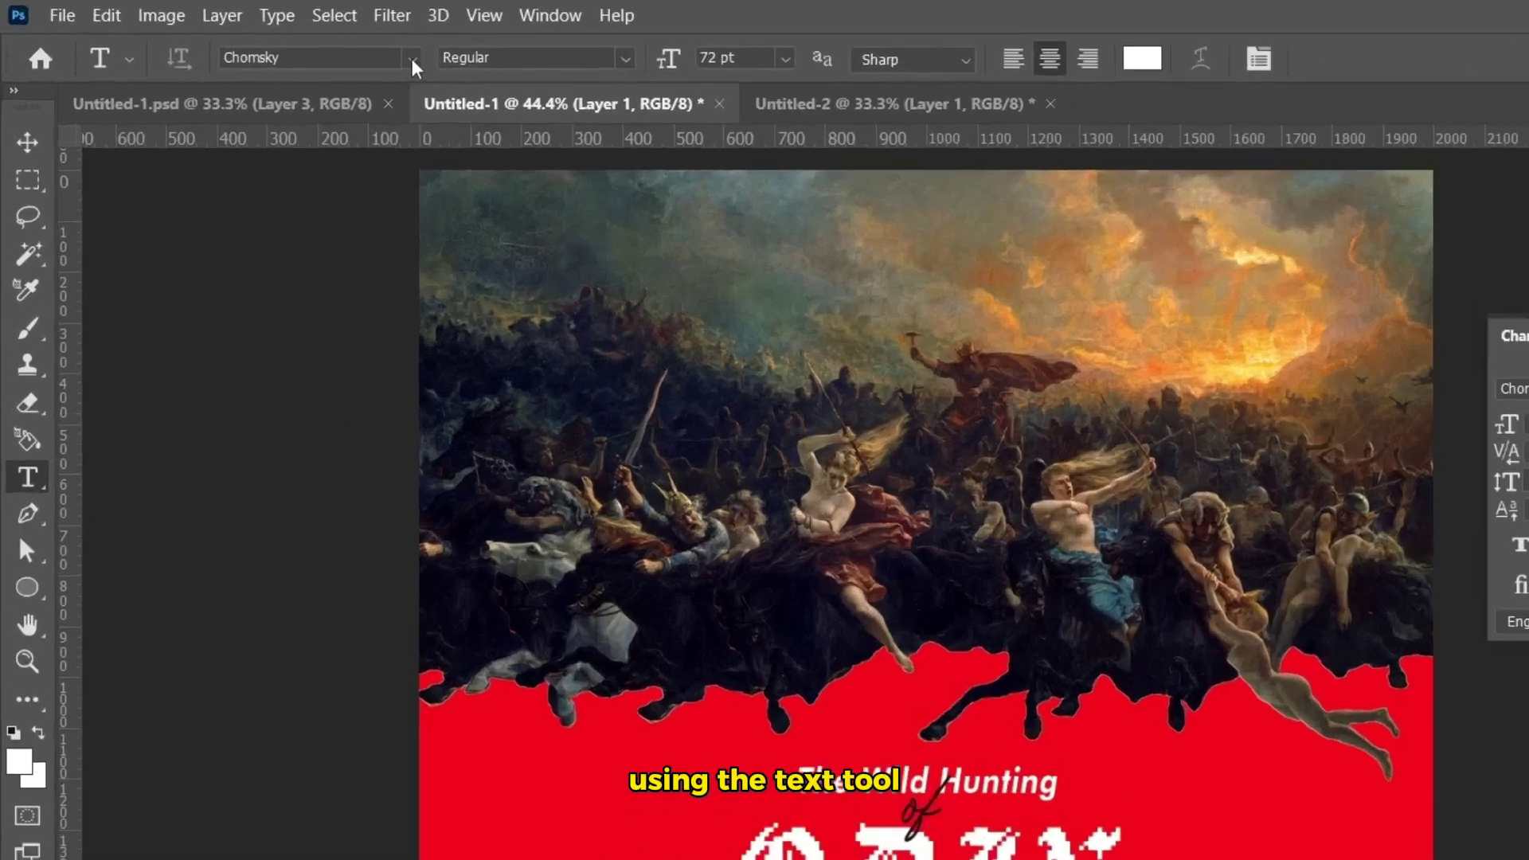
{"action": "left_click", "coordinate": [287, 41]}
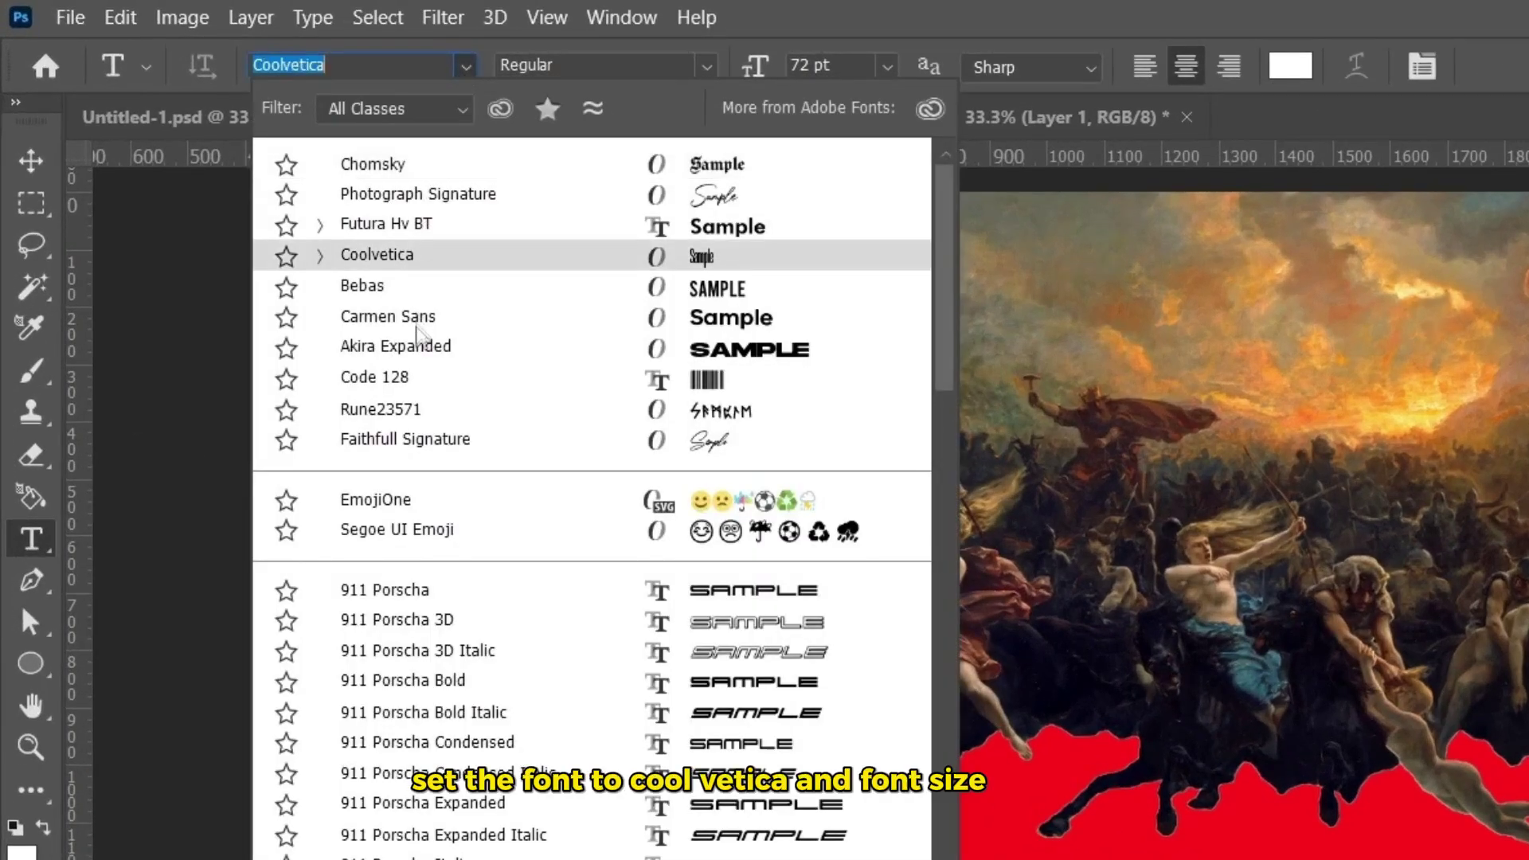
{"action": "left_click", "coordinate": [437, 261]}
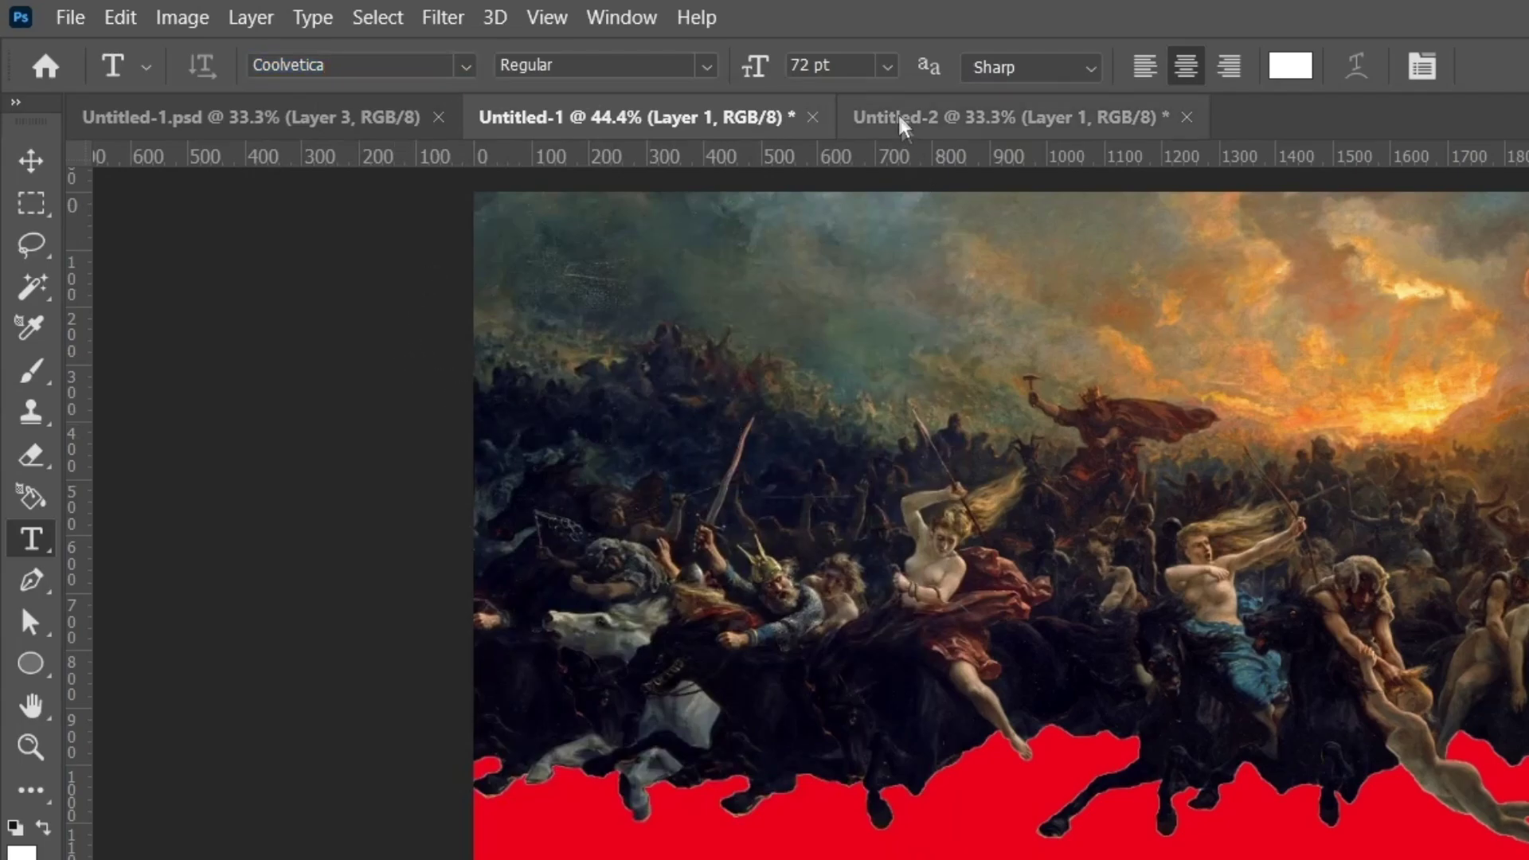
{"action": "left_click", "coordinate": [887, 68]}
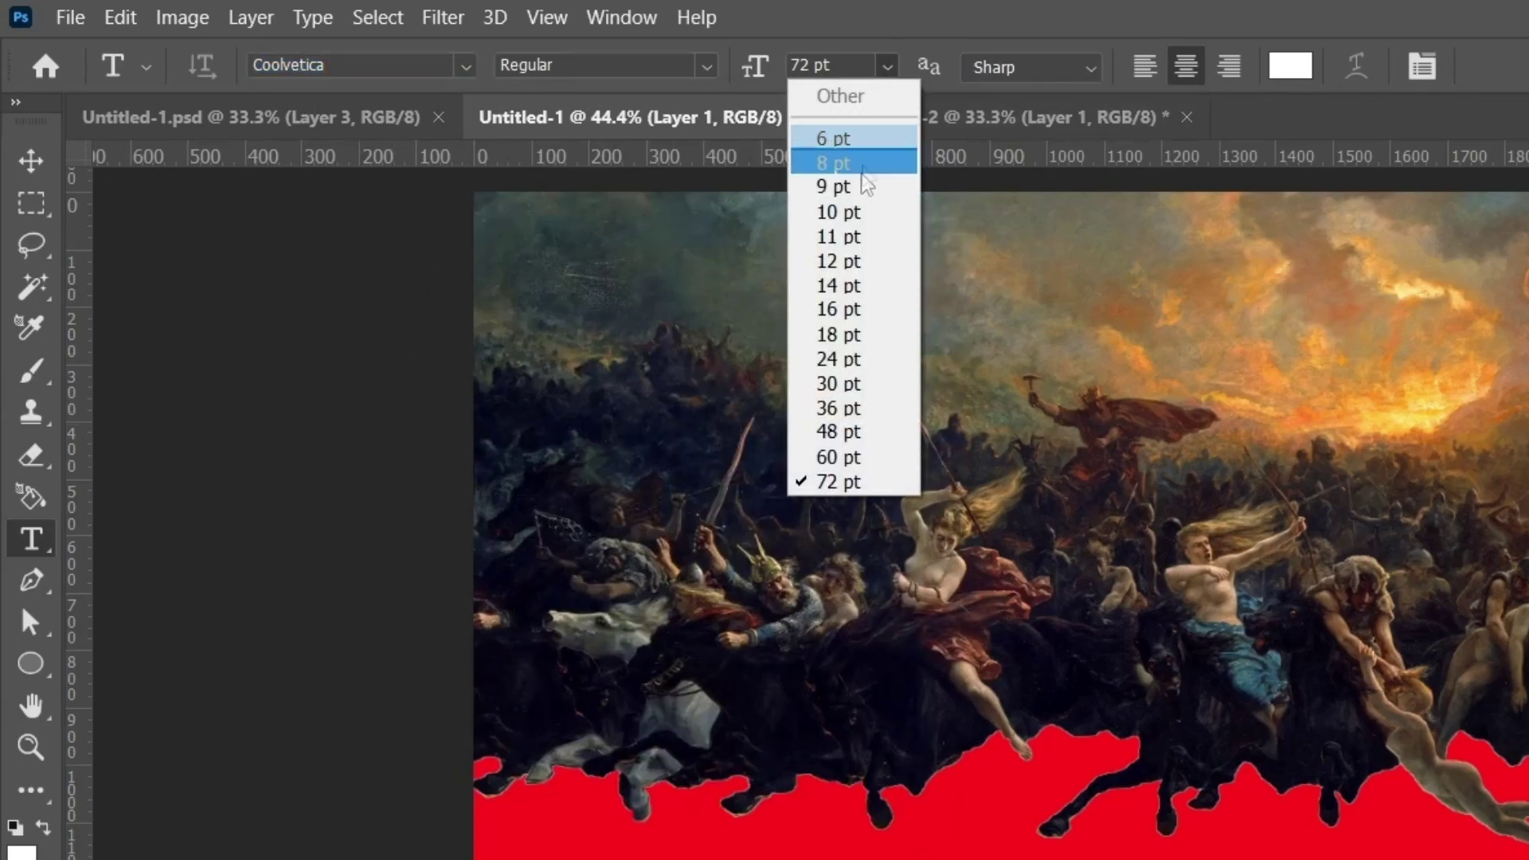
{"action": "left_click", "coordinate": [848, 213]}
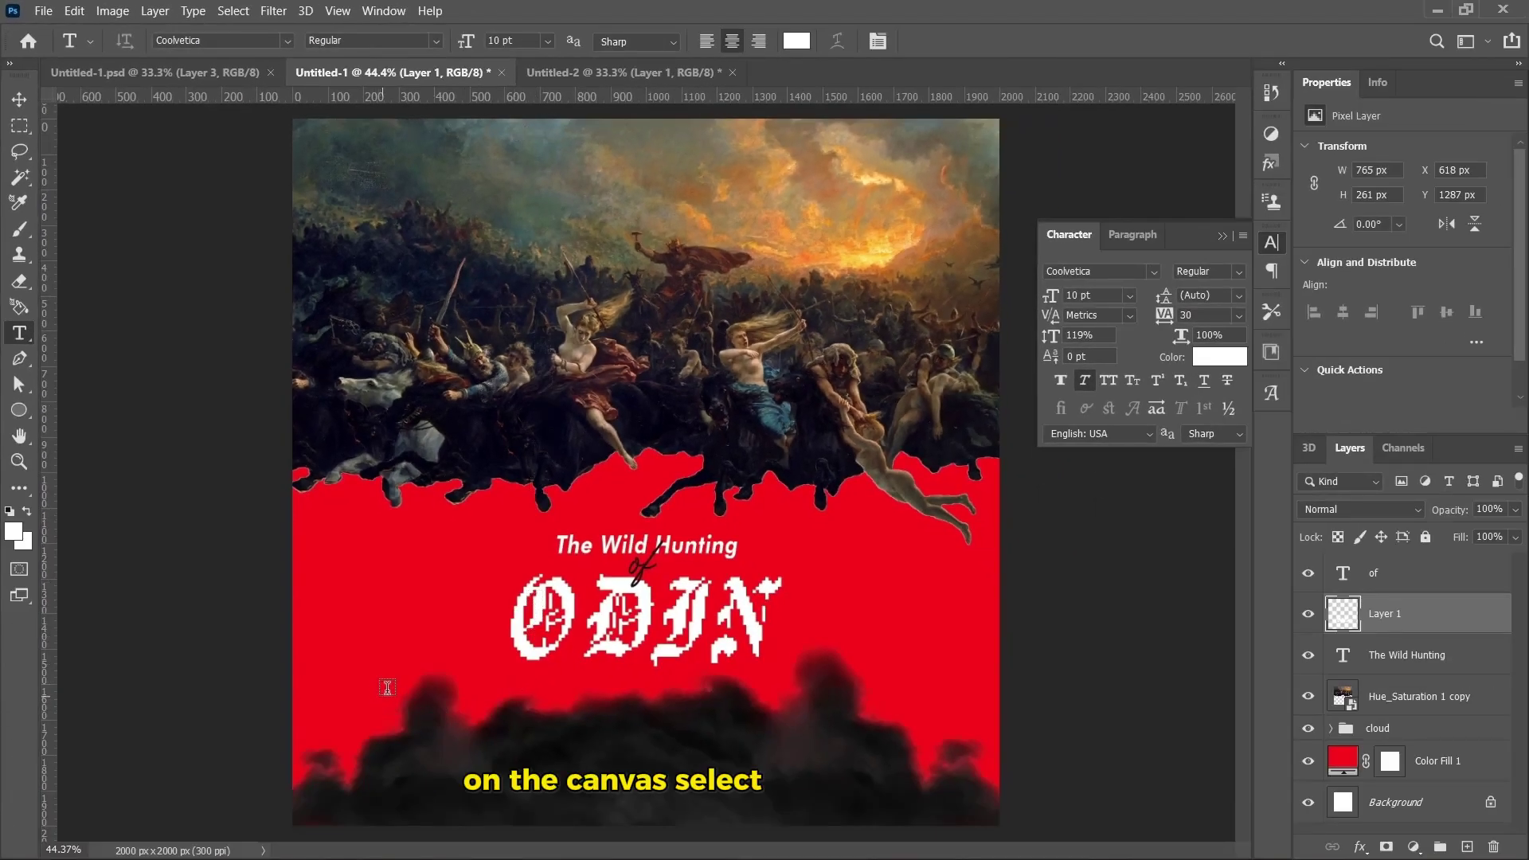
{"action": "left_click_drag", "start_coordinate": [391, 685], "coordinate": [900, 786]}
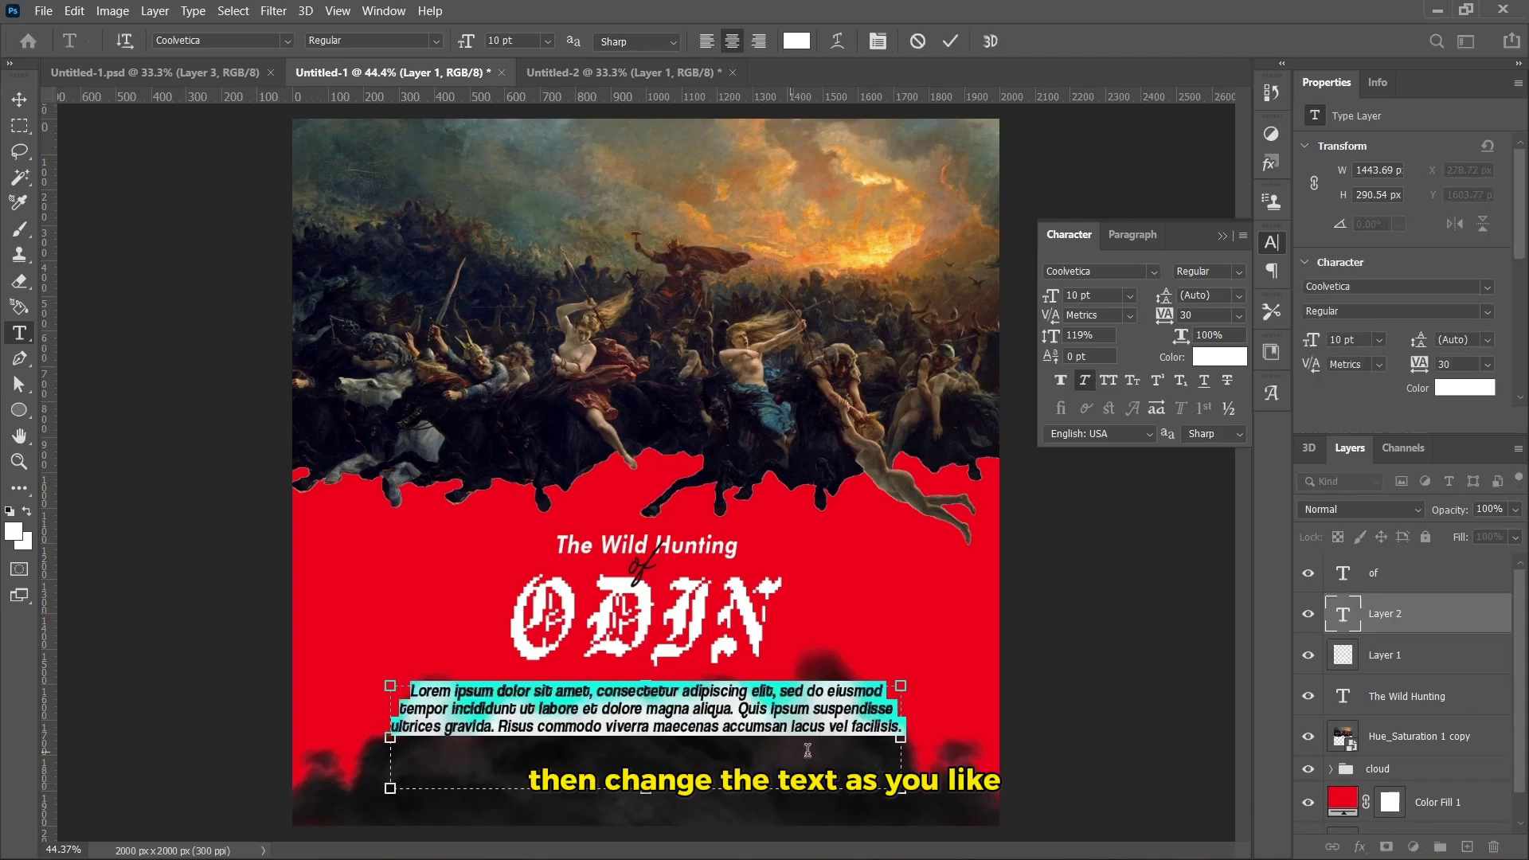
Copy the Odin paragraph from the other poster document and paste it into the text box.
{"action": "left_click", "coordinate": [218, 68]}
{"action": "left_click", "coordinate": [515, 637]}
{"action": "key", "text": "ctrl+a"}
{"action": "key", "text": "ctrl+c"}
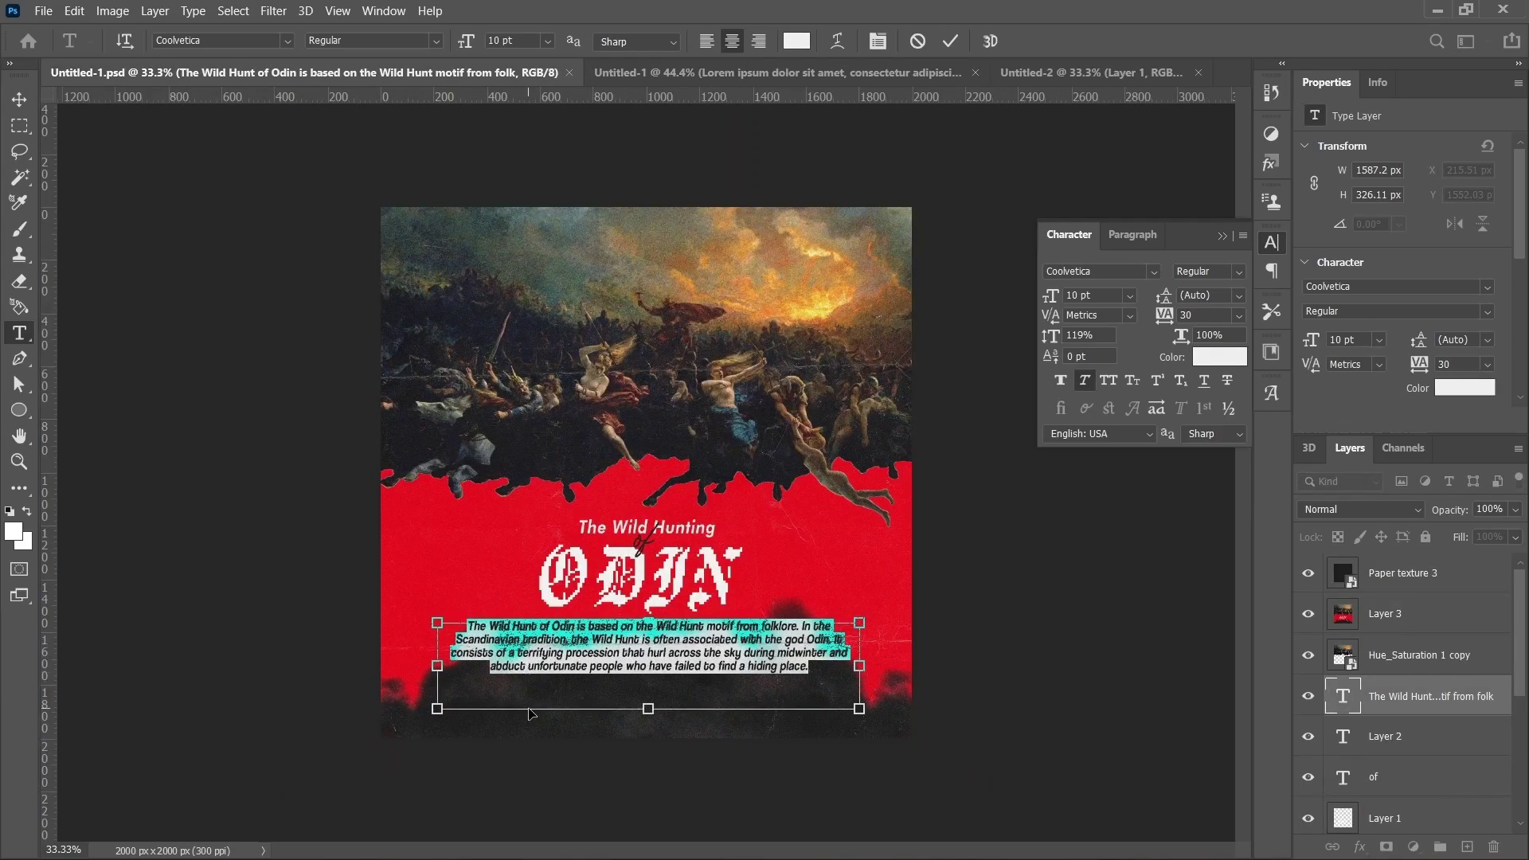
{"action": "left_click", "coordinate": [693, 73]}
{"action": "double_click", "coordinate": [1342, 613]}
{"action": "key", "text": "ctrl+v"}
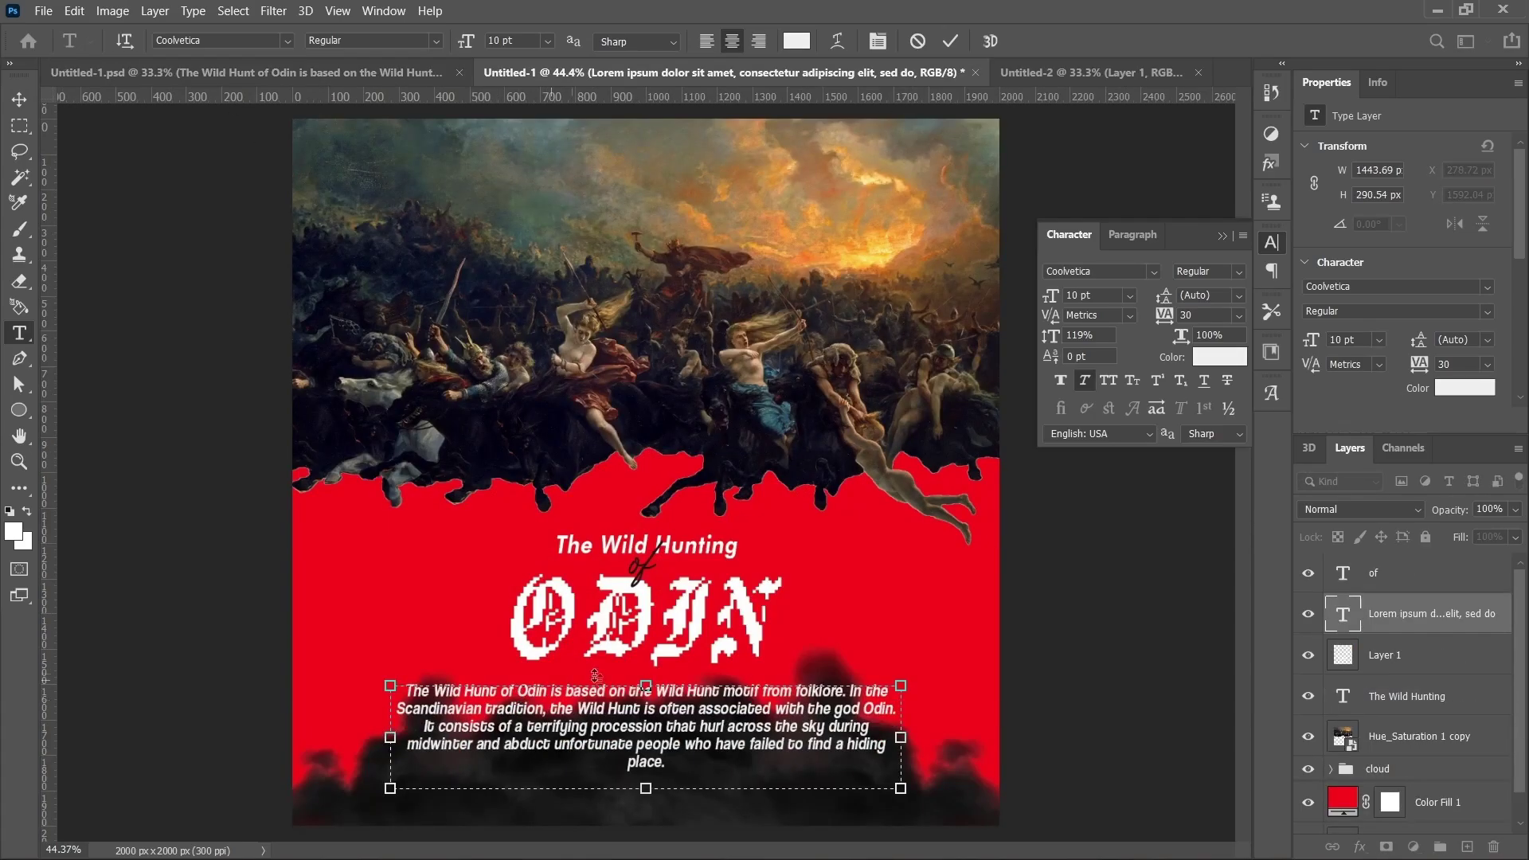
{"action": "left_click", "coordinate": [953, 43]}
Shift the paragraph slightly up beneath ODIN and apply the placement.
{"action": "key", "text": "ctrl+t"}
{"action": "left_click_drag", "start_coordinate": [673, 733], "coordinate": [673, 731]}
{"action": "key", "text": "Return"}
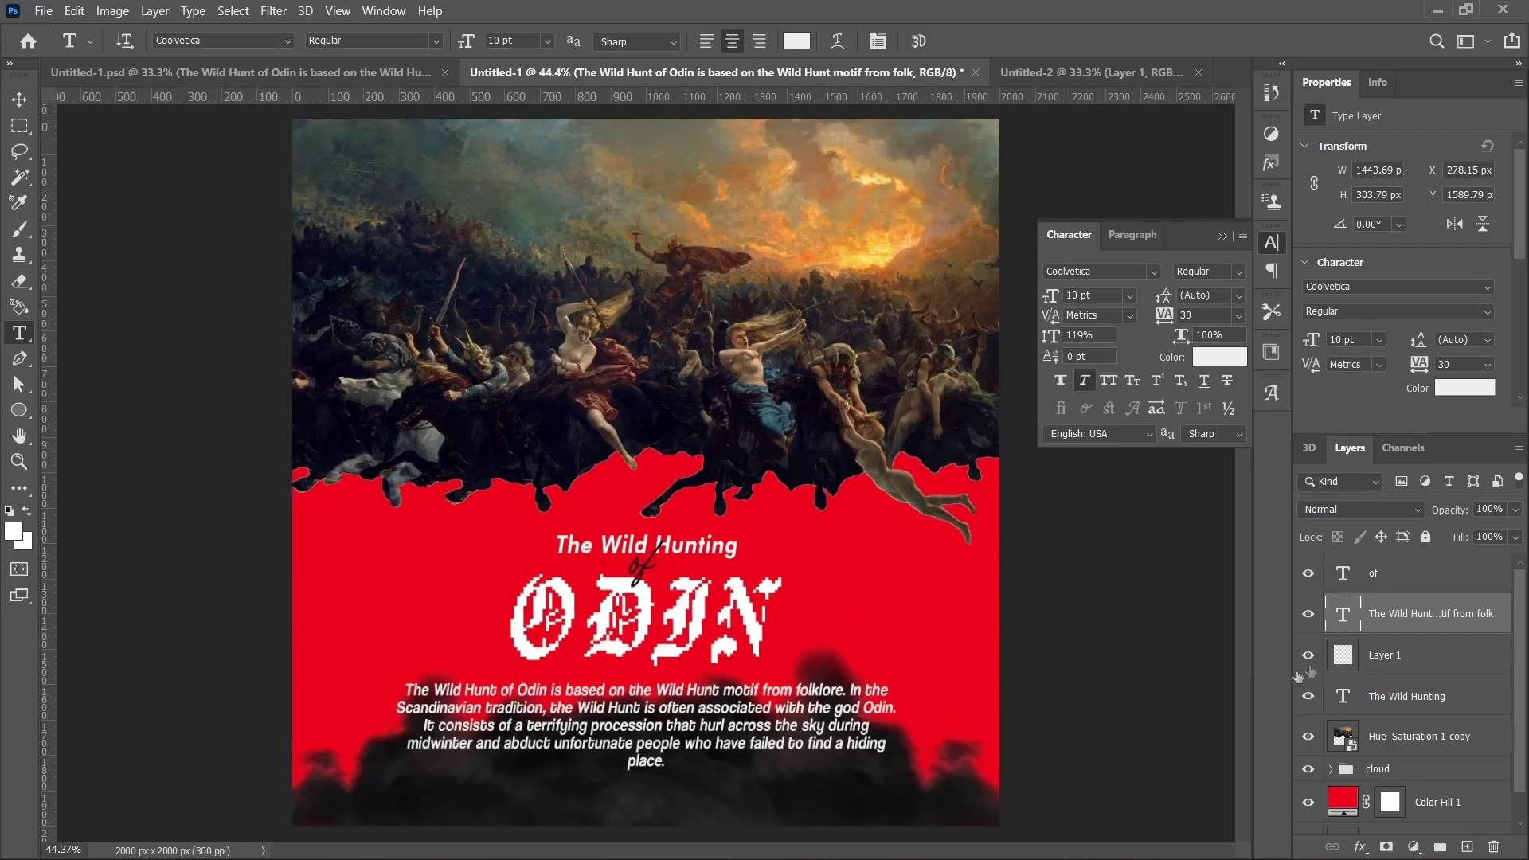
{"action": "left_click", "coordinate": [1390, 582]}
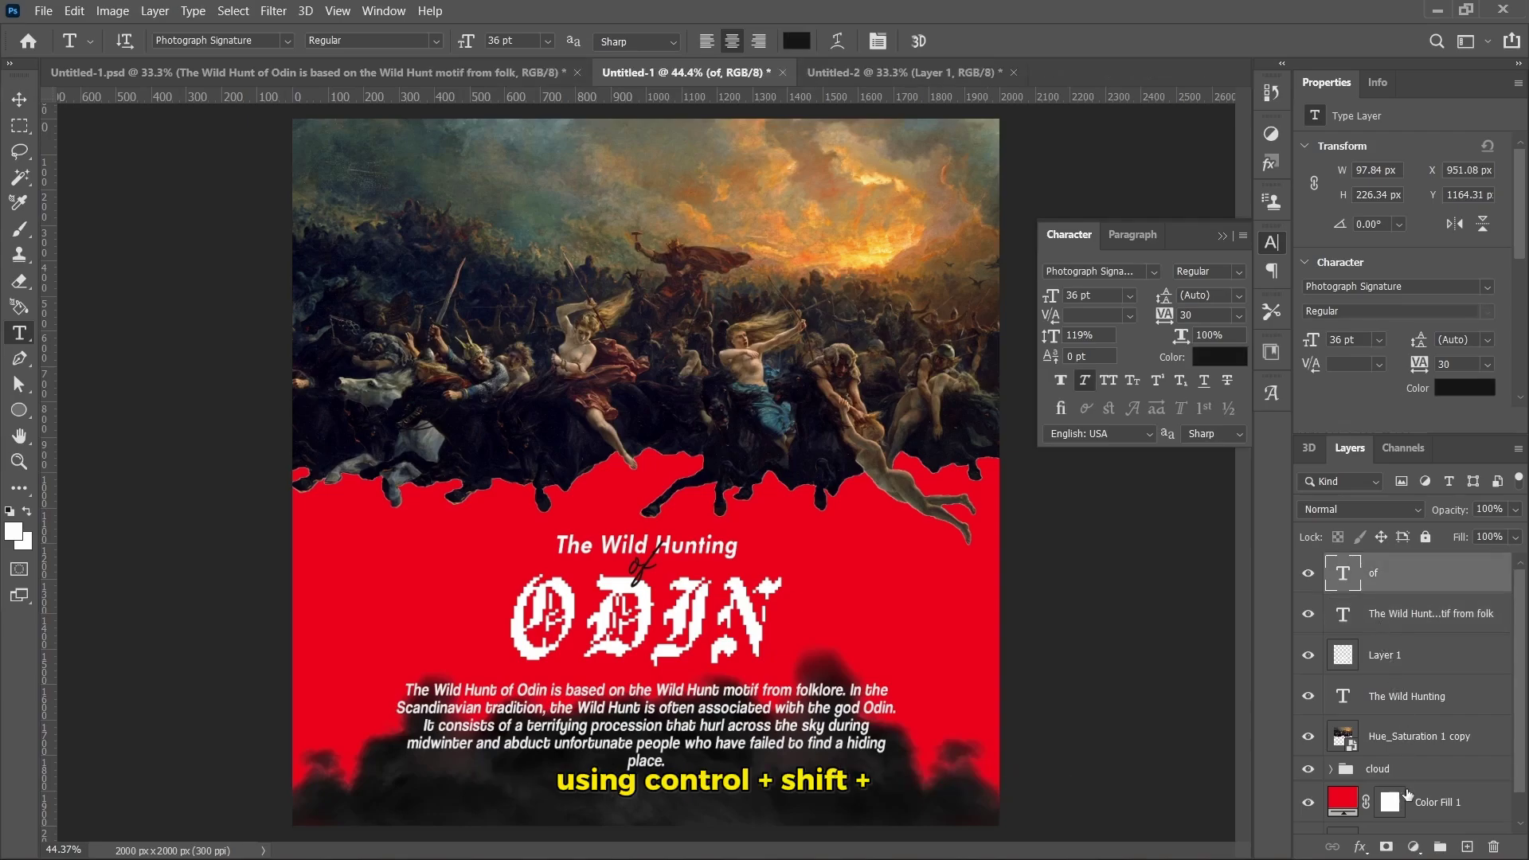
Stamp all poster layers into a merged layer and add 22.04% uniform noise.
{"action": "left_click", "coordinate": [1459, 814], "text": "shift"}
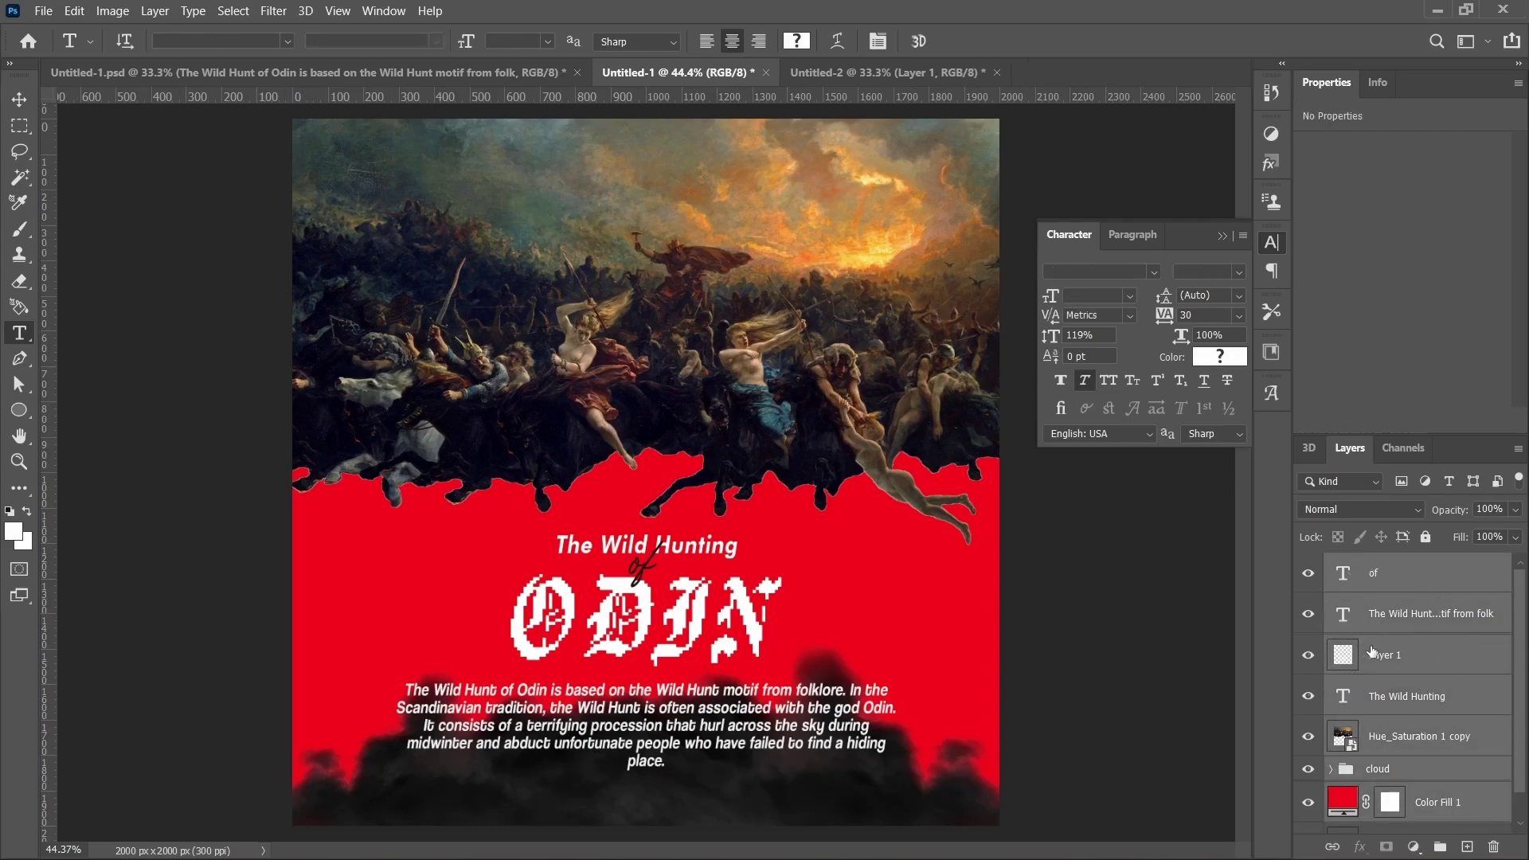
{"action": "key", "text": "ctrl+shift+alt+e"}
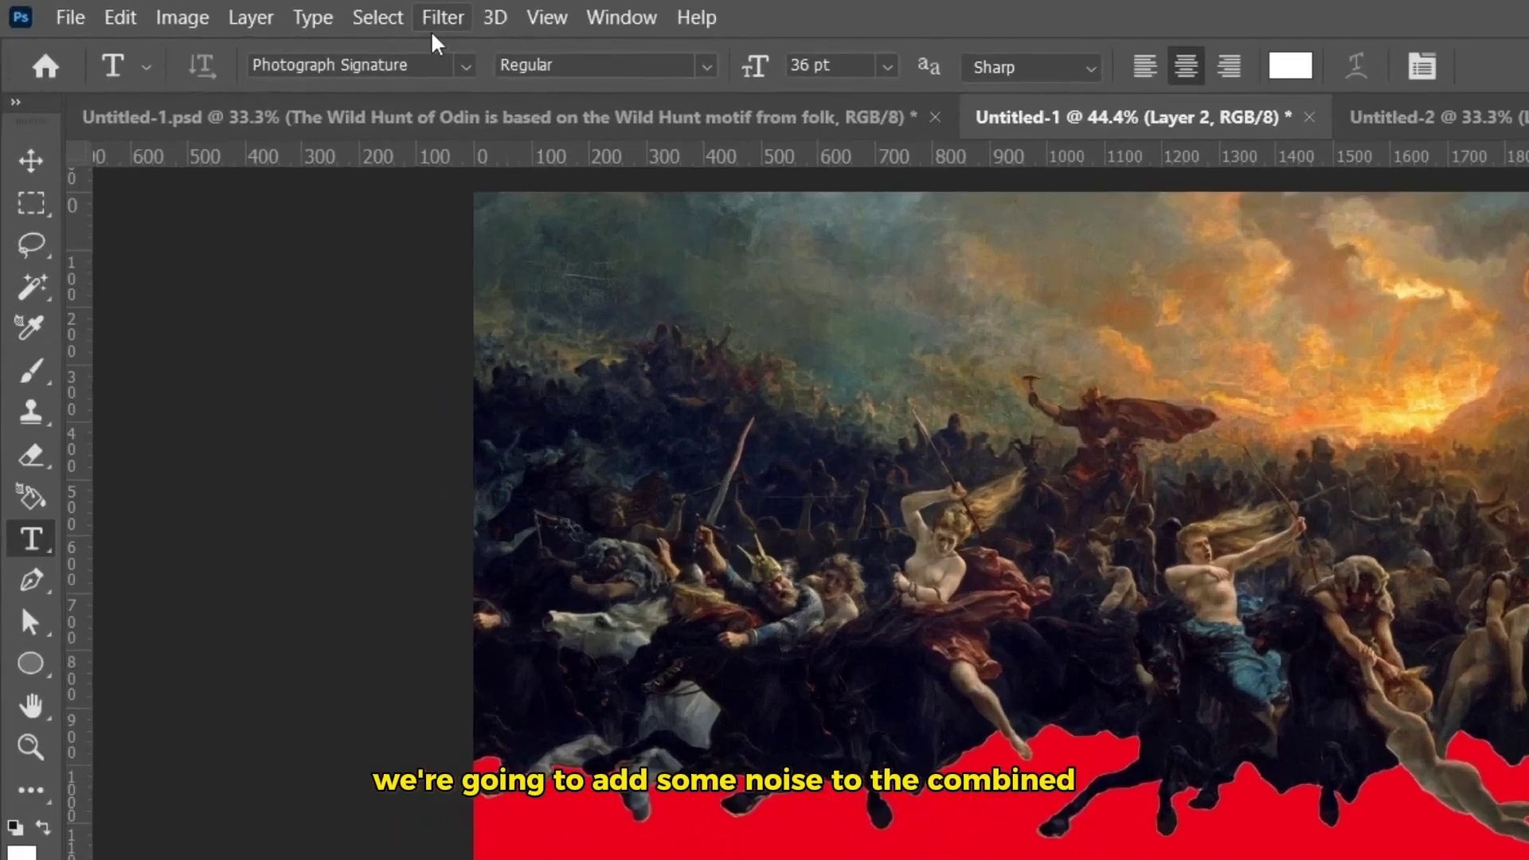
{"action": "left_click", "coordinate": [273, 12]}
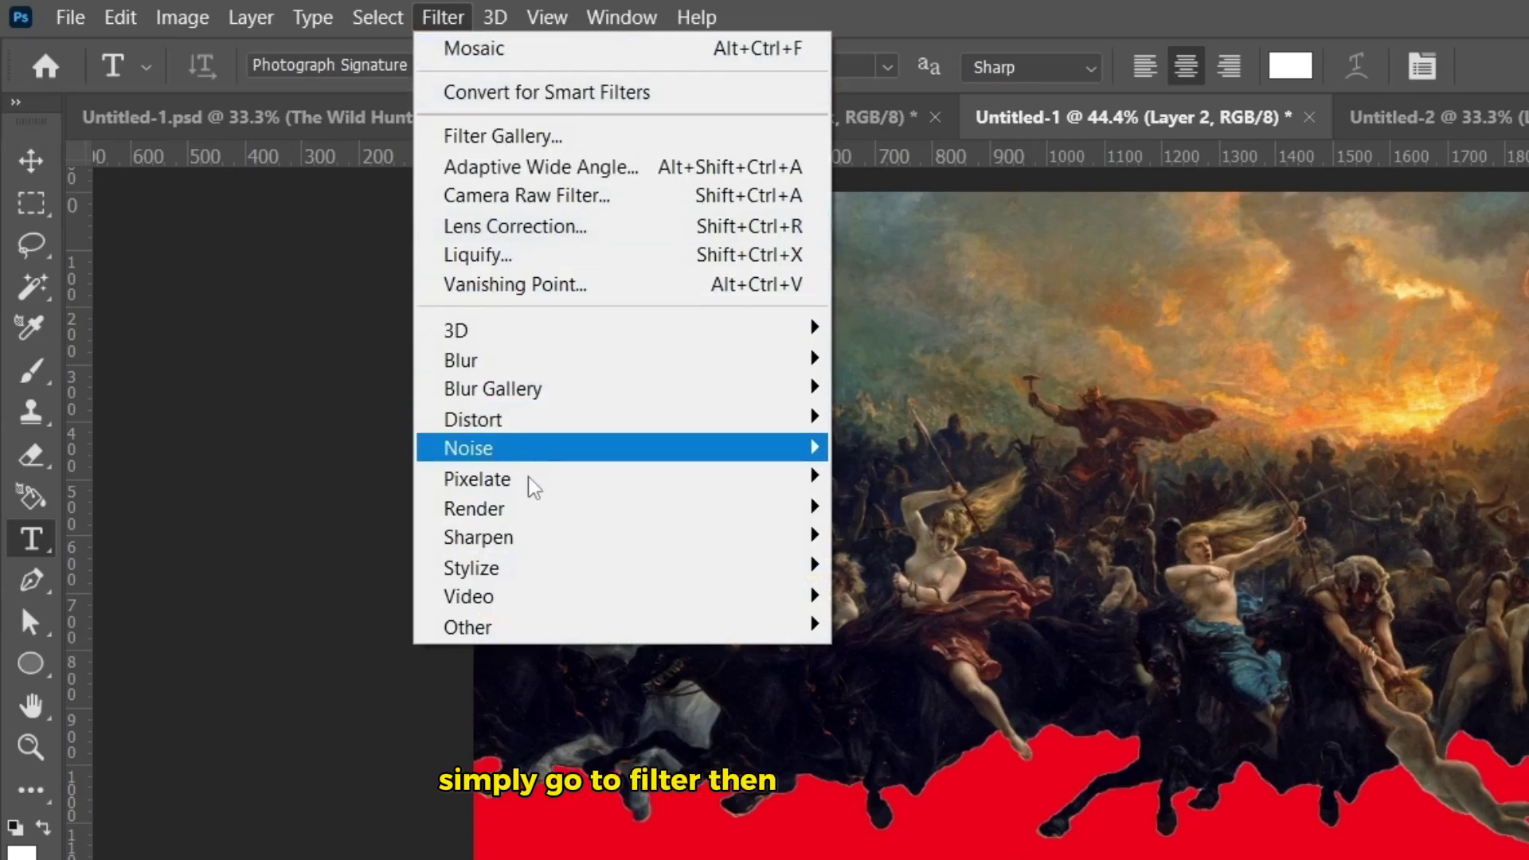
{"action": "mouse_move", "coordinate": [554, 462]}
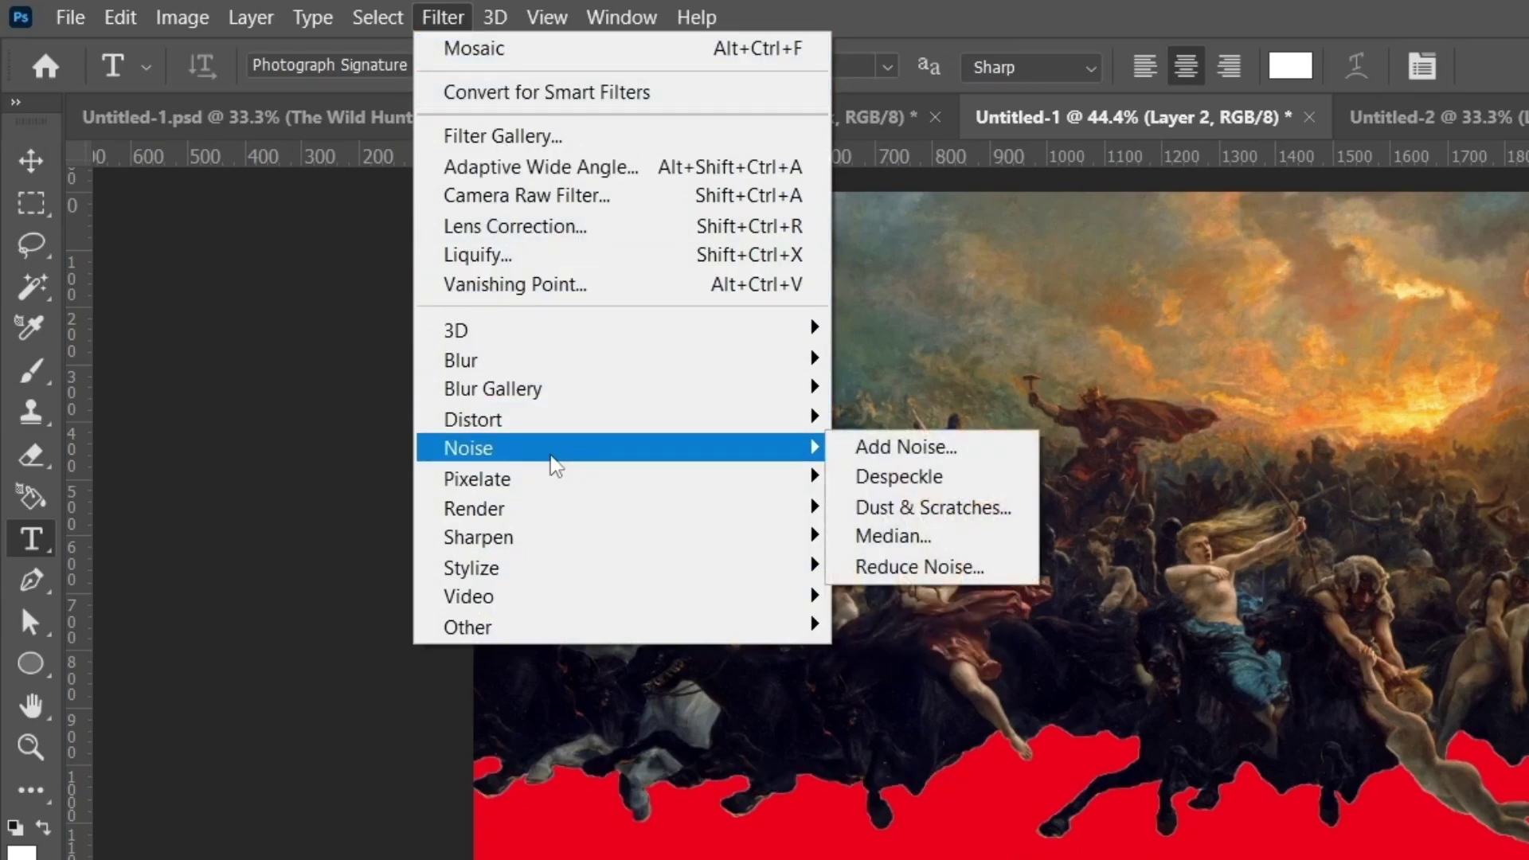
{"action": "left_click", "coordinate": [929, 449]}
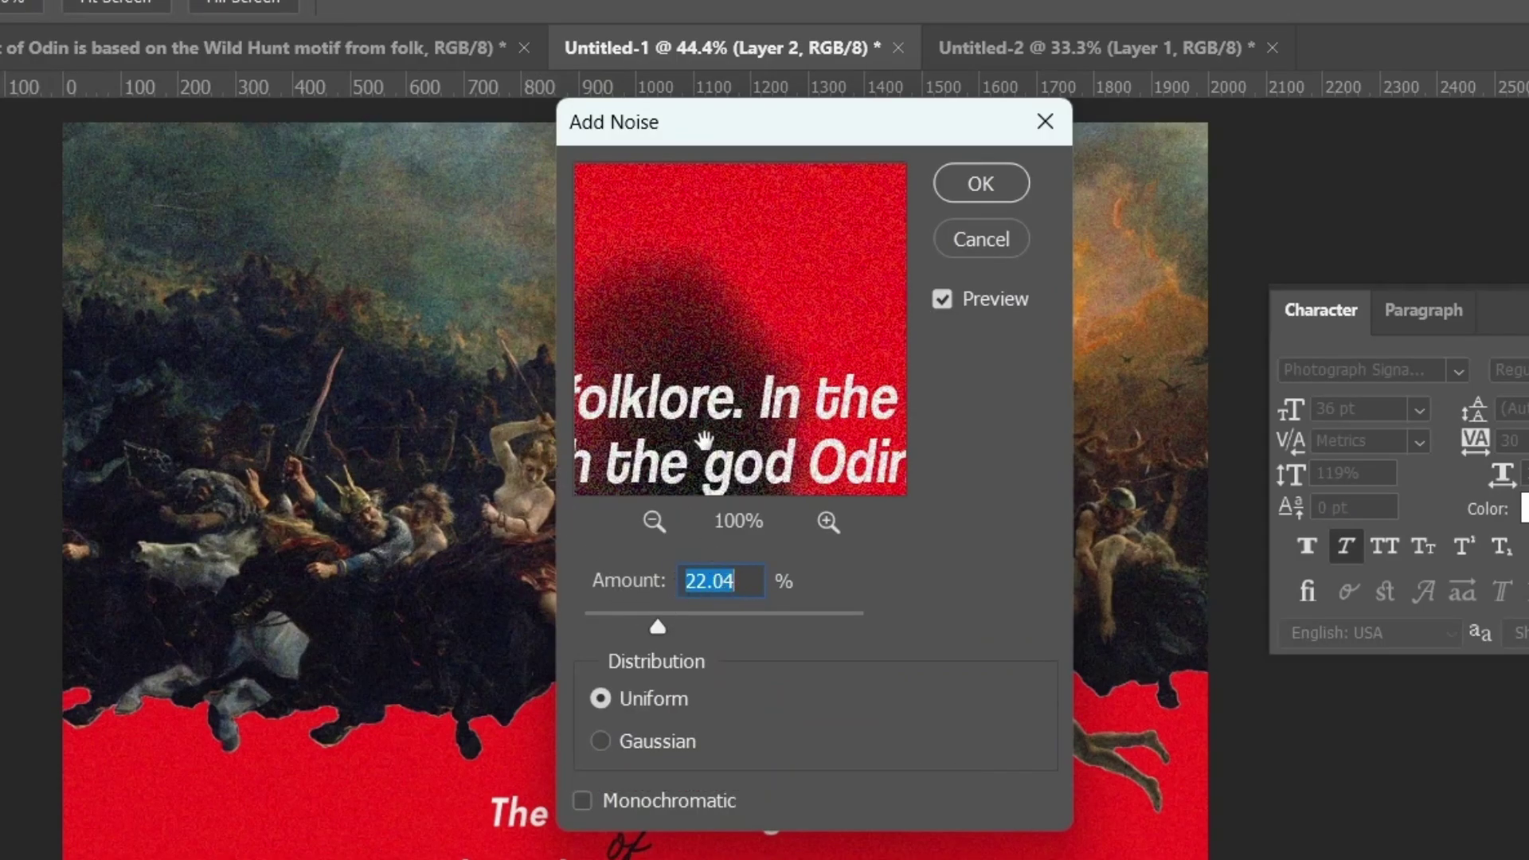
{"action": "left_click_drag", "start_coordinate": [704, 438], "coordinate": [740, 392]}
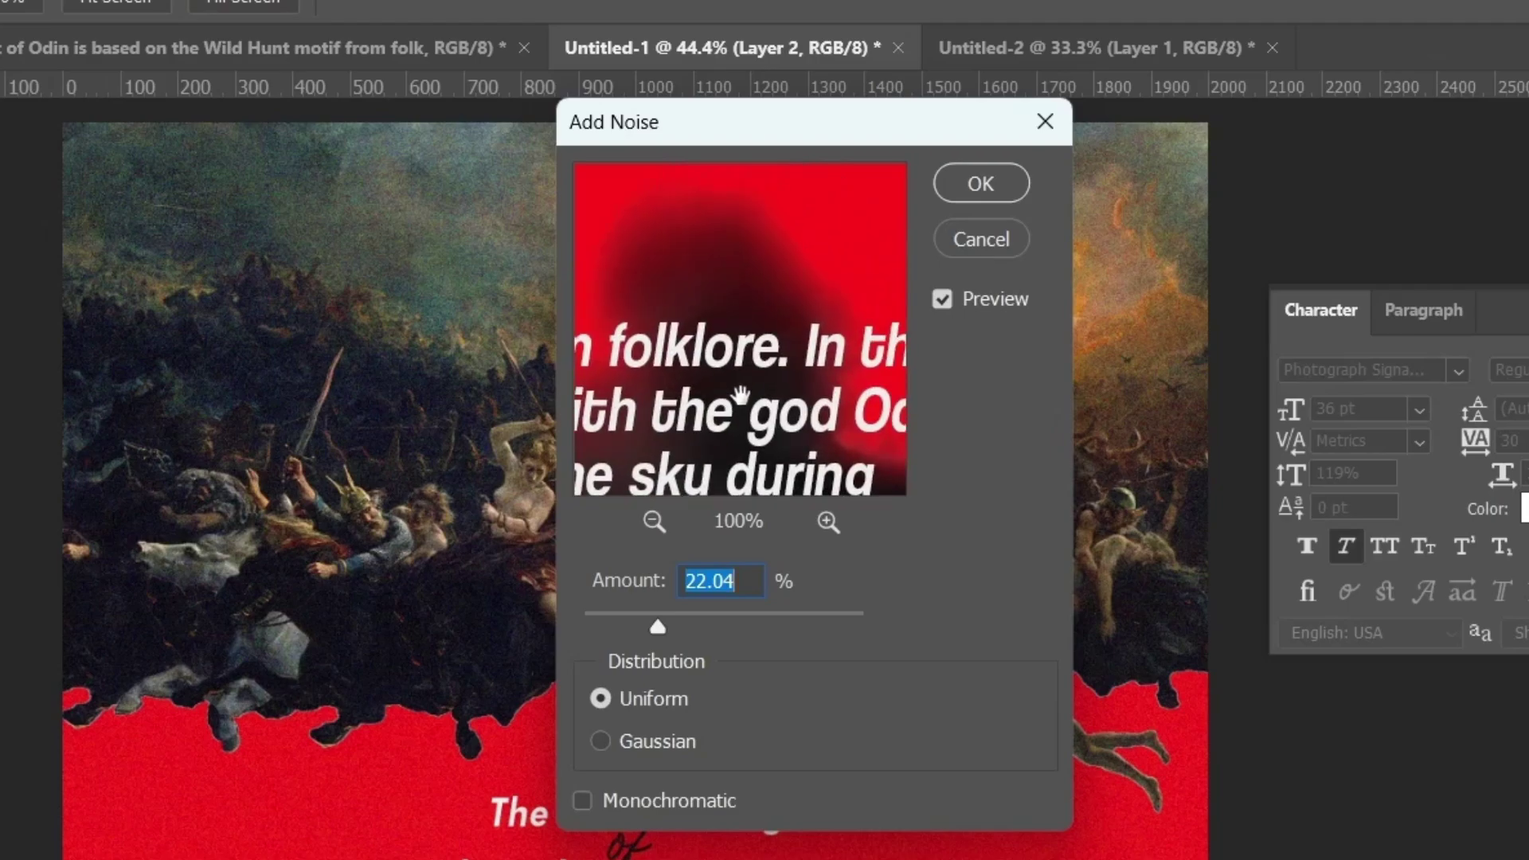
{"action": "left_click", "coordinate": [997, 196]}
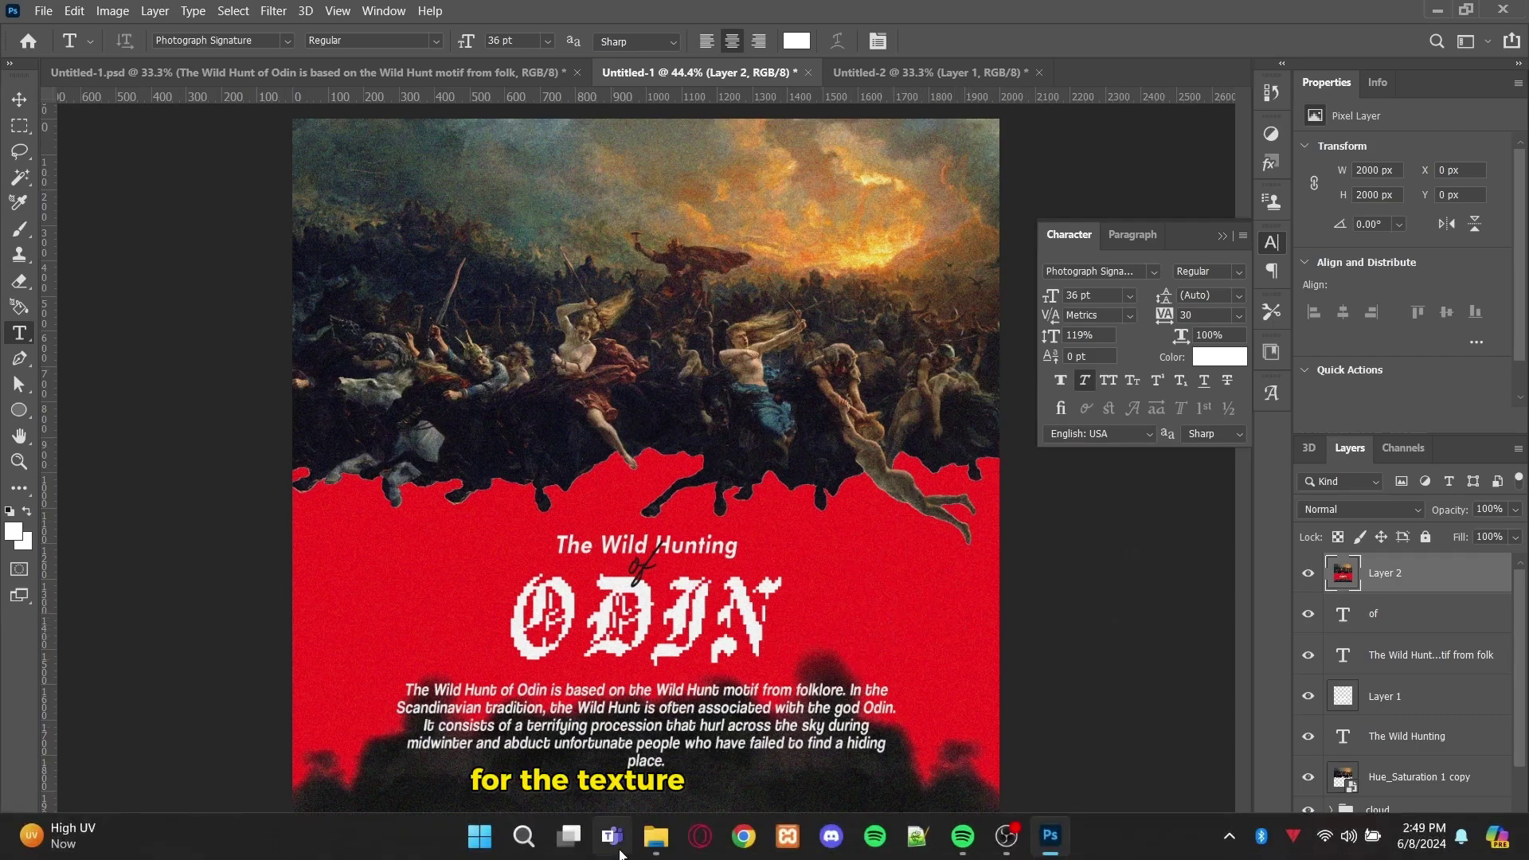
Drag the Paper texture 3 image from the assets folder onto the poster.
{"action": "left_click", "coordinate": [660, 852]}
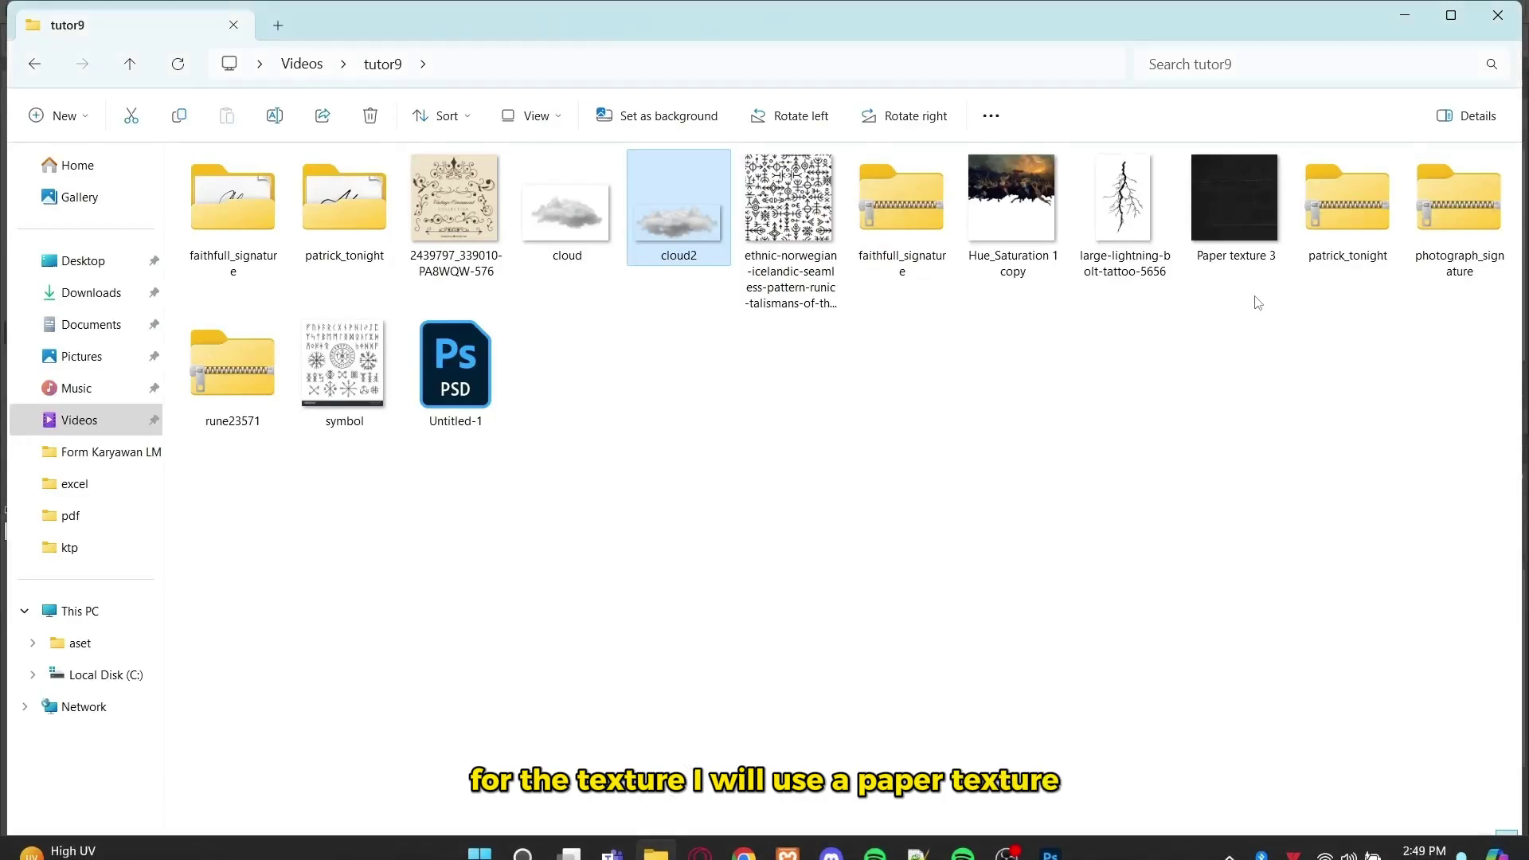
{"action": "left_click", "coordinate": [1242, 215]}
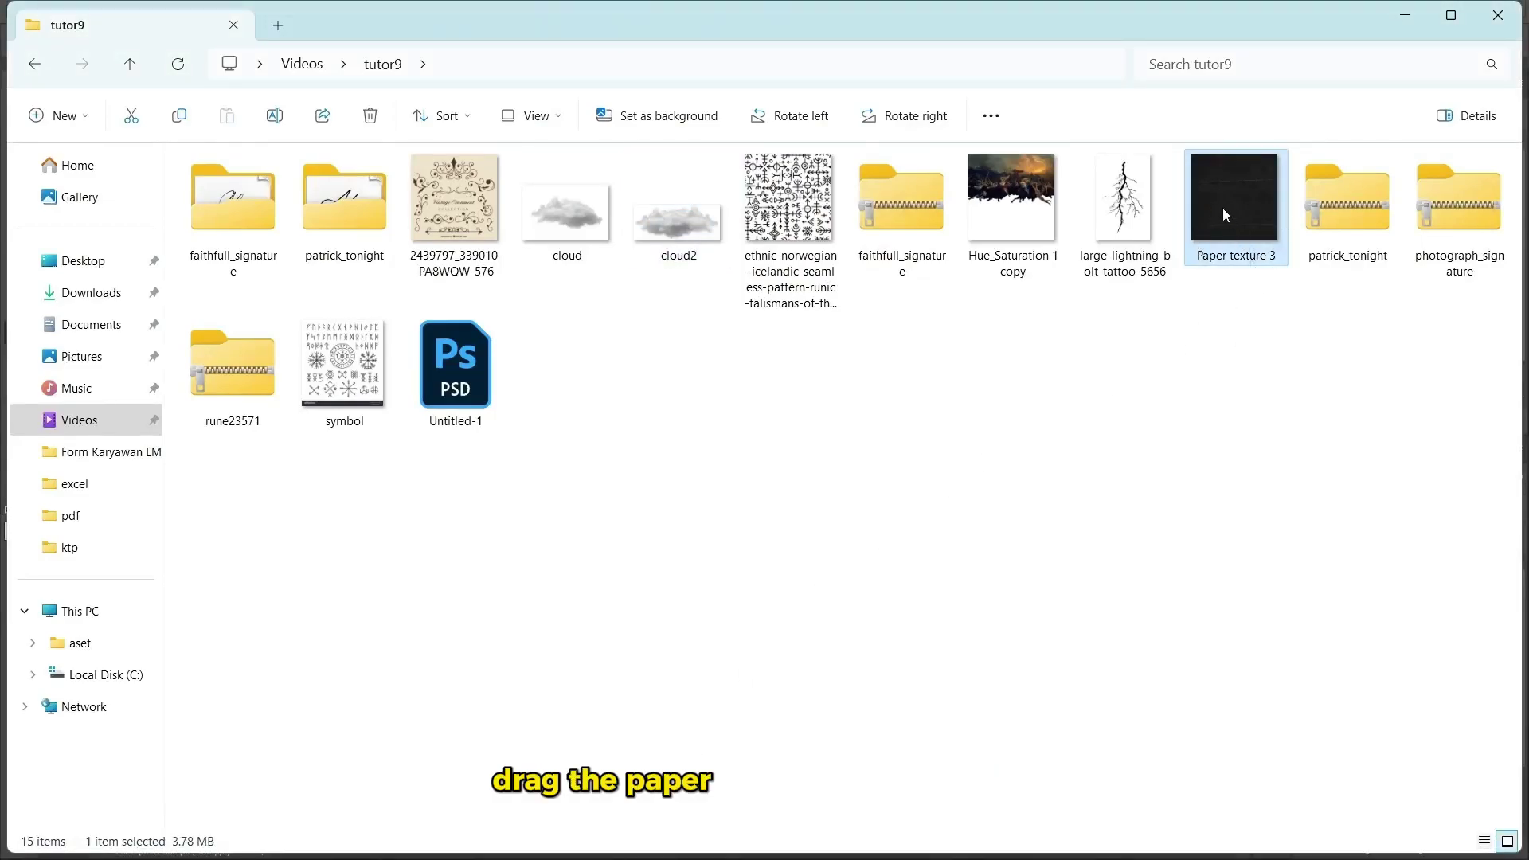
{"action": "left_click_drag", "start_coordinate": [1245, 219], "coordinate": [1233, 337]}
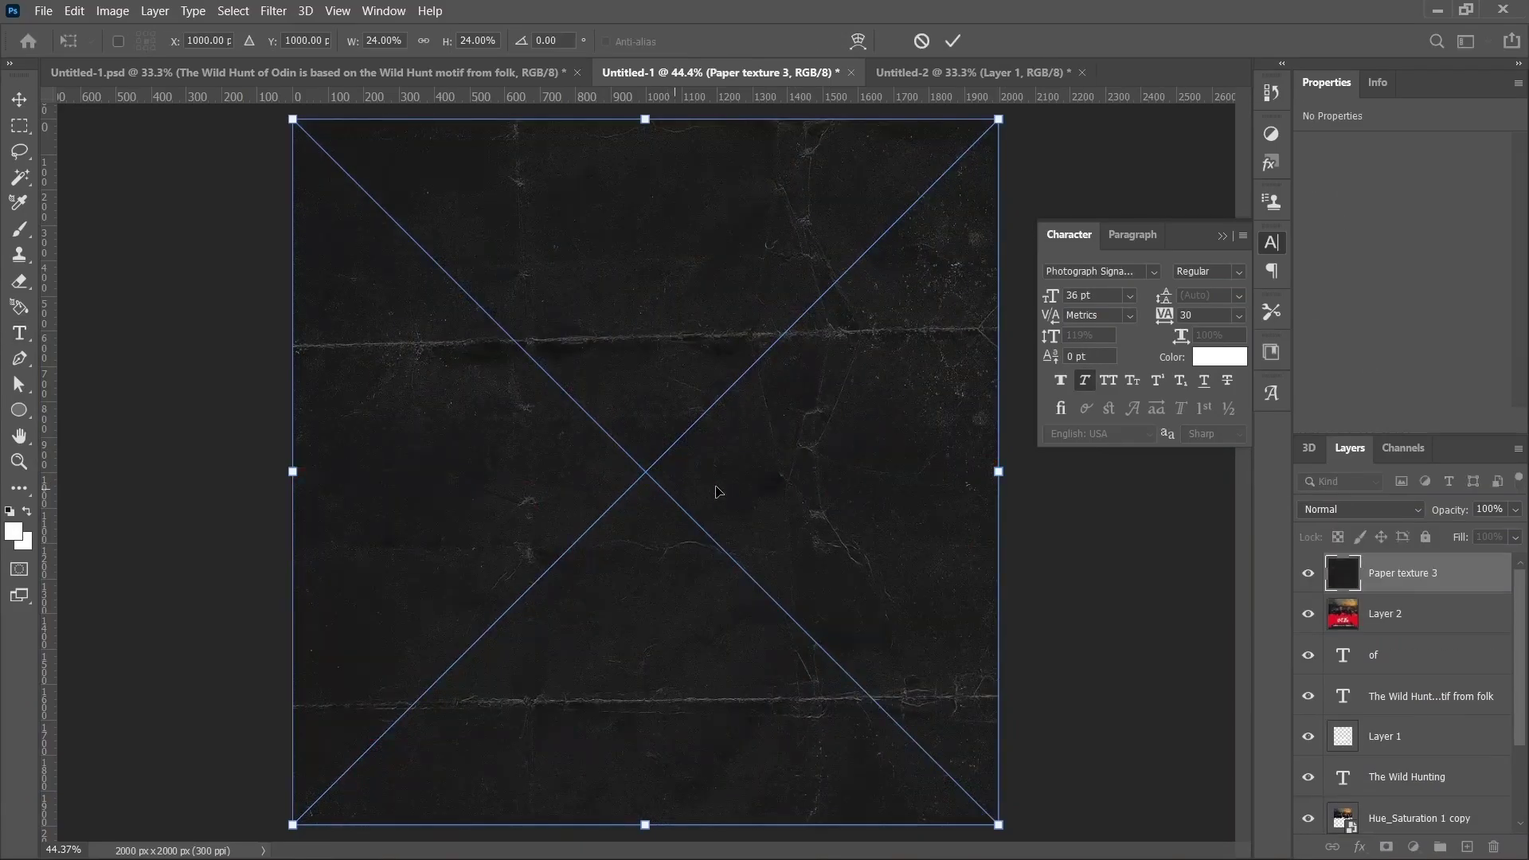
Place Paper texture 3 full size over the poster and set its blend mode to Screen.
{"action": "left_click", "coordinate": [945, 42]}
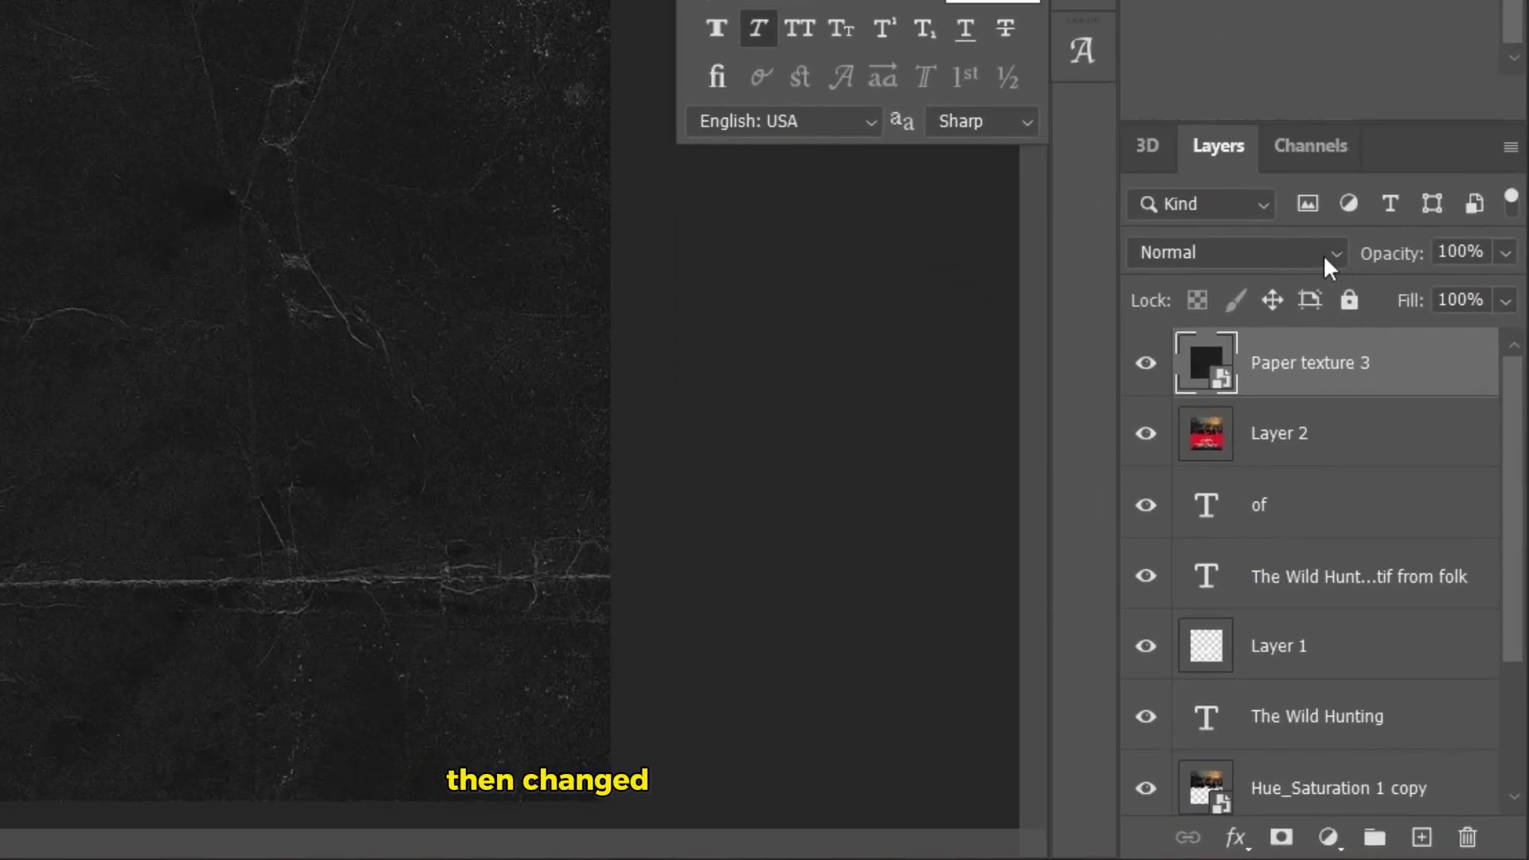
{"action": "left_click", "coordinate": [1413, 513]}
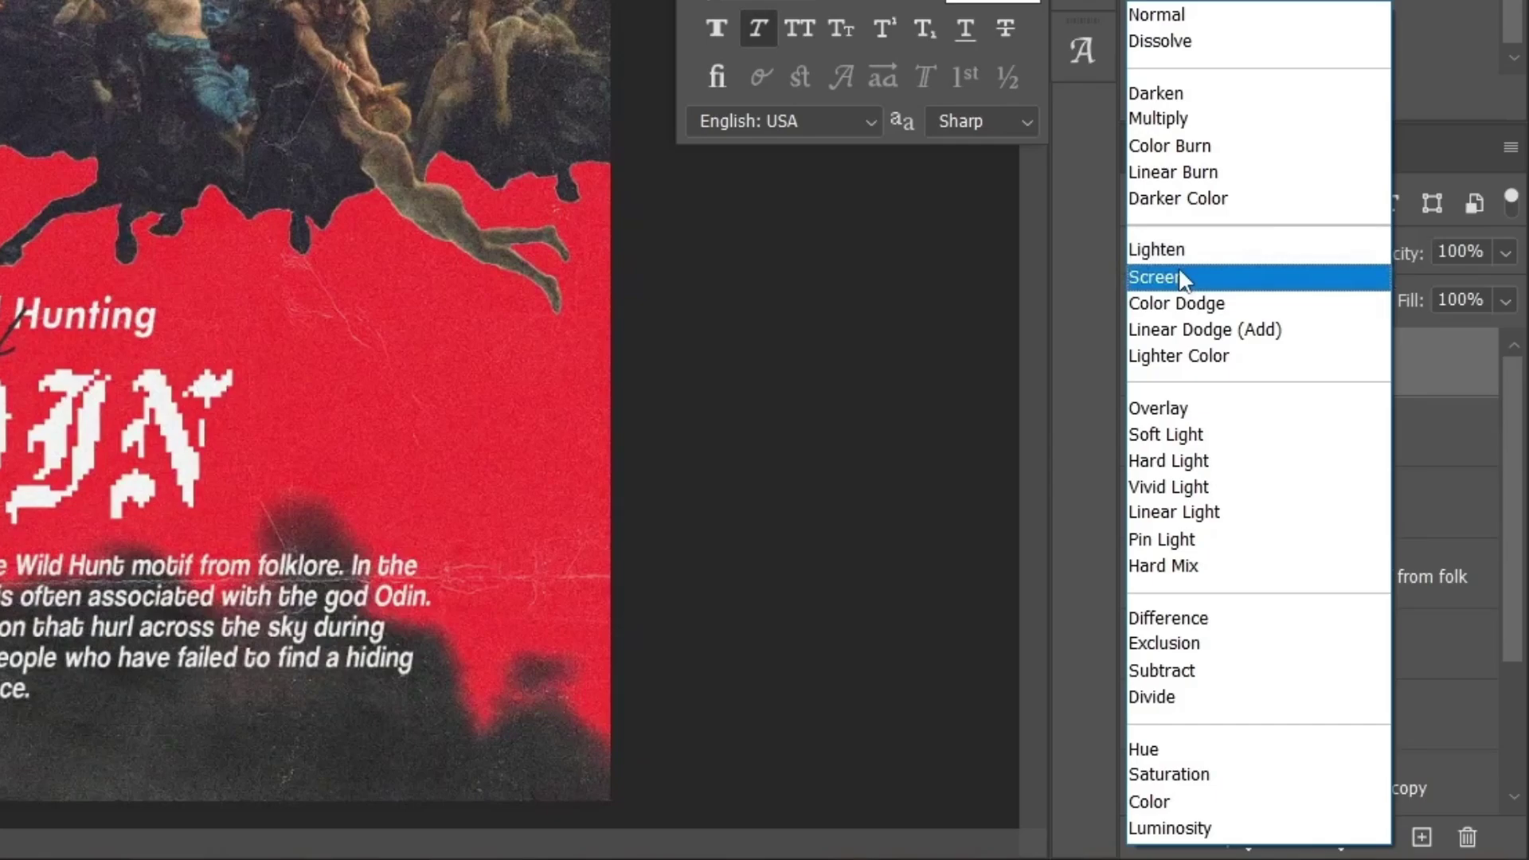
{"action": "left_click", "coordinate": [1179, 271]}
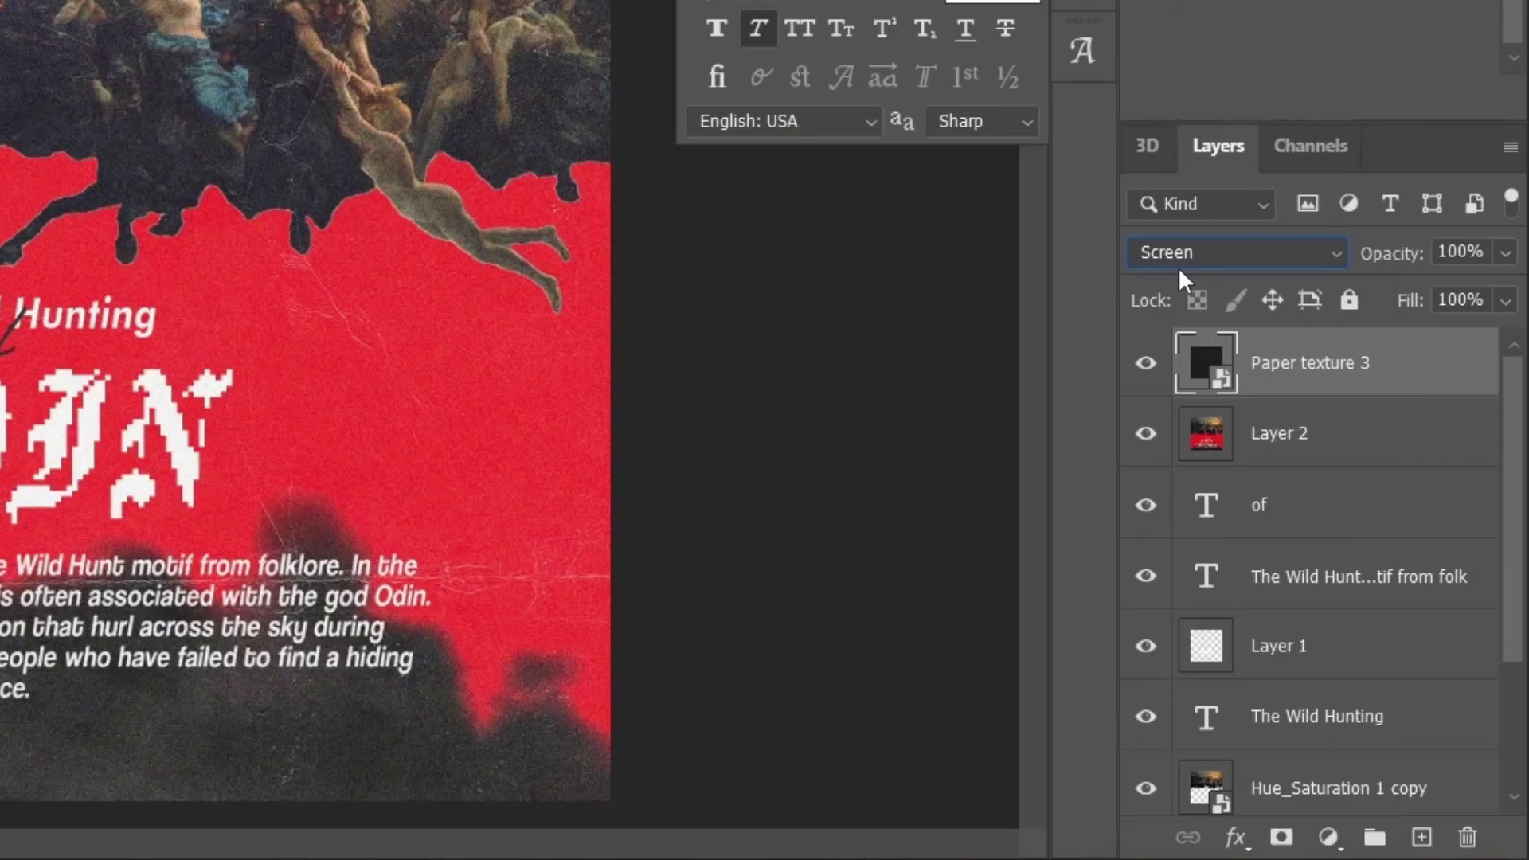